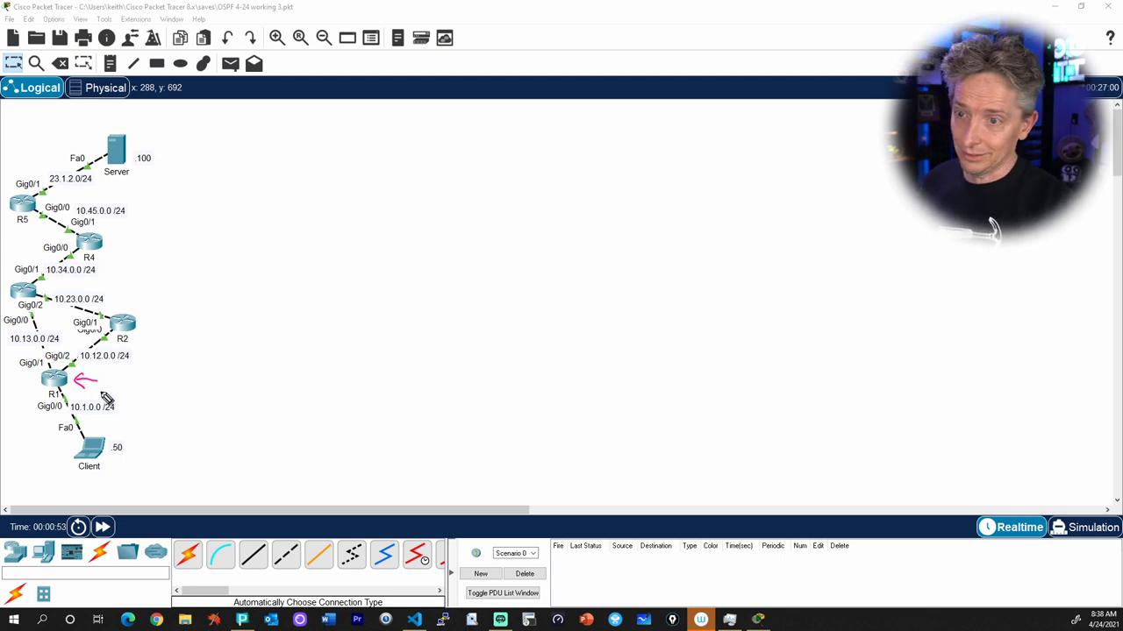
Underline the labels of R1's connected networks 10.1.0.0/24, 10.13.0.0/24 and 10.12.0.0/24 in the topology
drag(76, 419, 103, 420)
drag(35, 348, 12, 348)
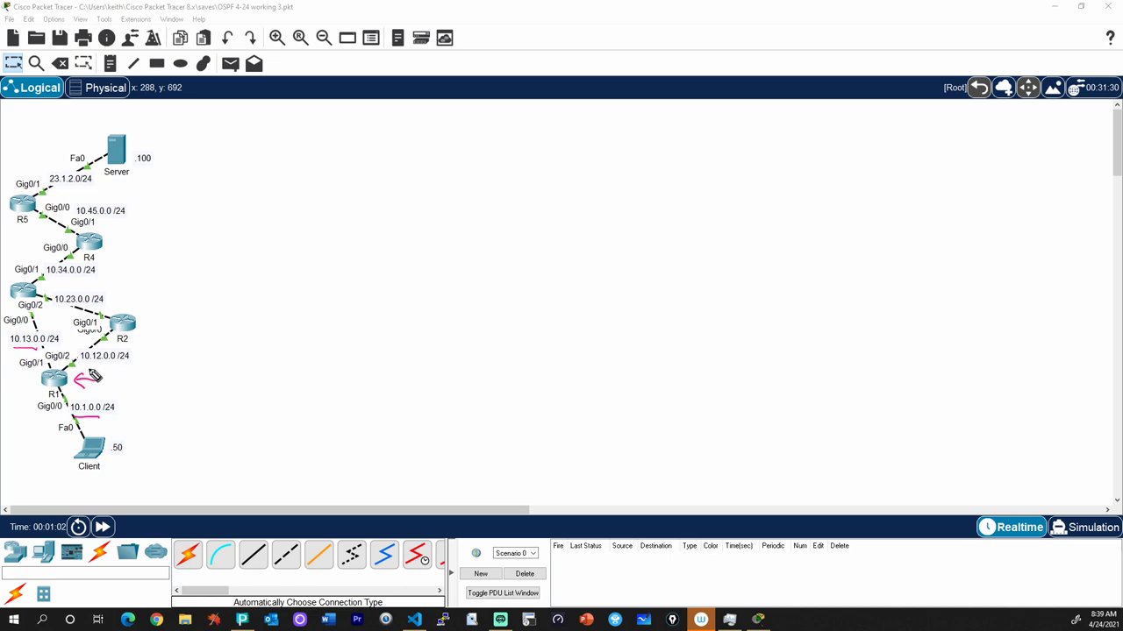
drag(81, 366, 116, 364)
Open R1's command line, widen its window beside the topology and display the routing table with show ip route
click(54, 383)
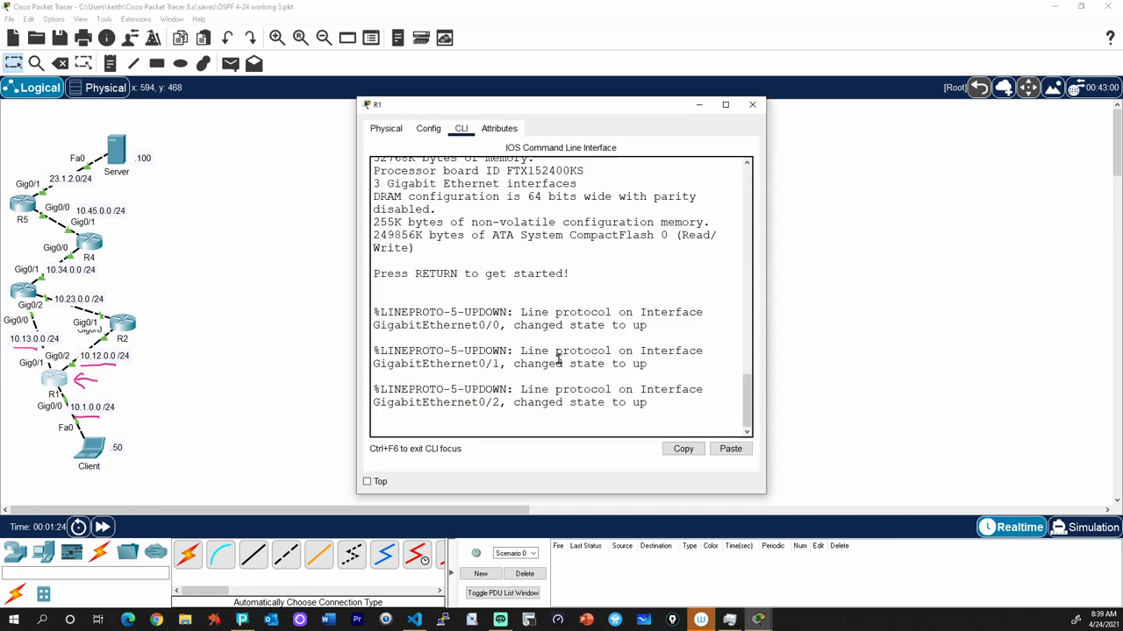
drag(767, 345, 1116, 348)
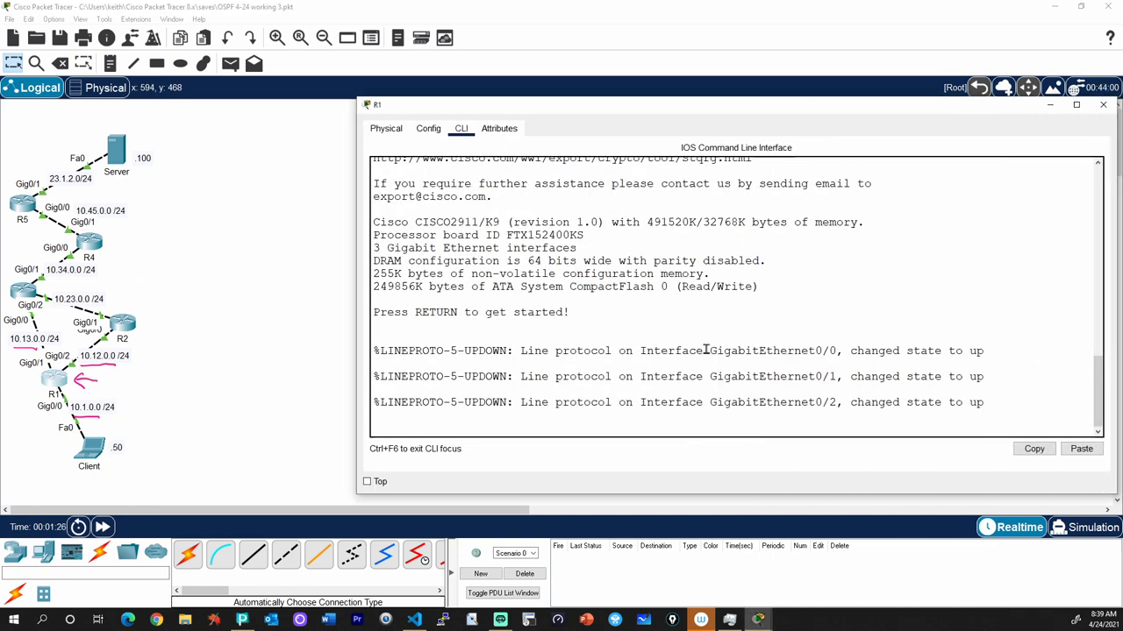
drag(358, 354, 187, 351)
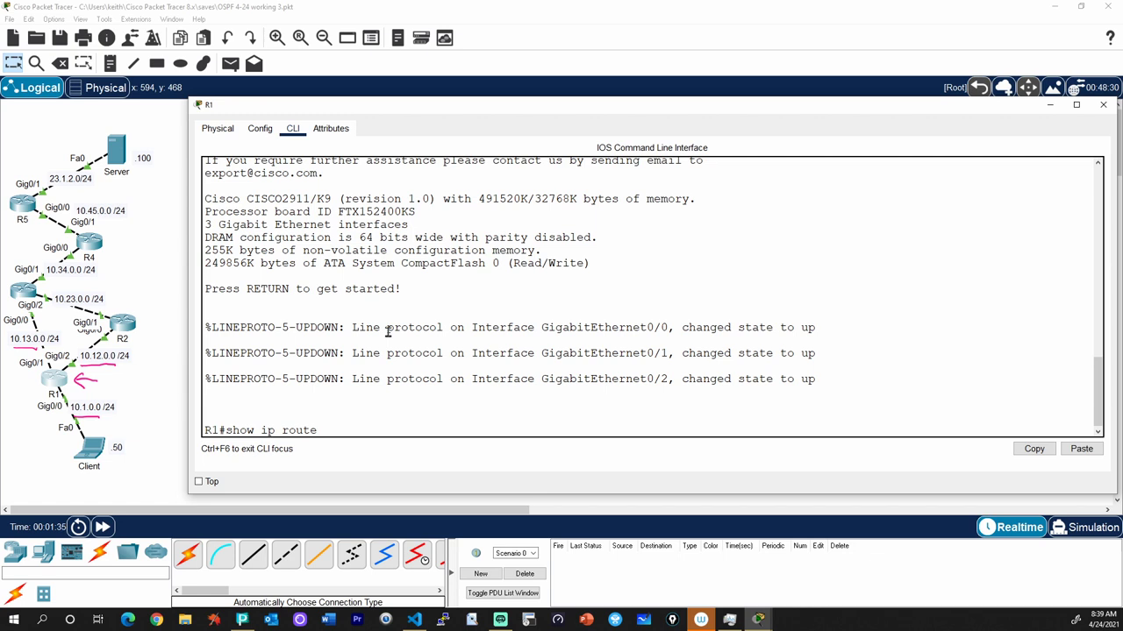
key(Return)
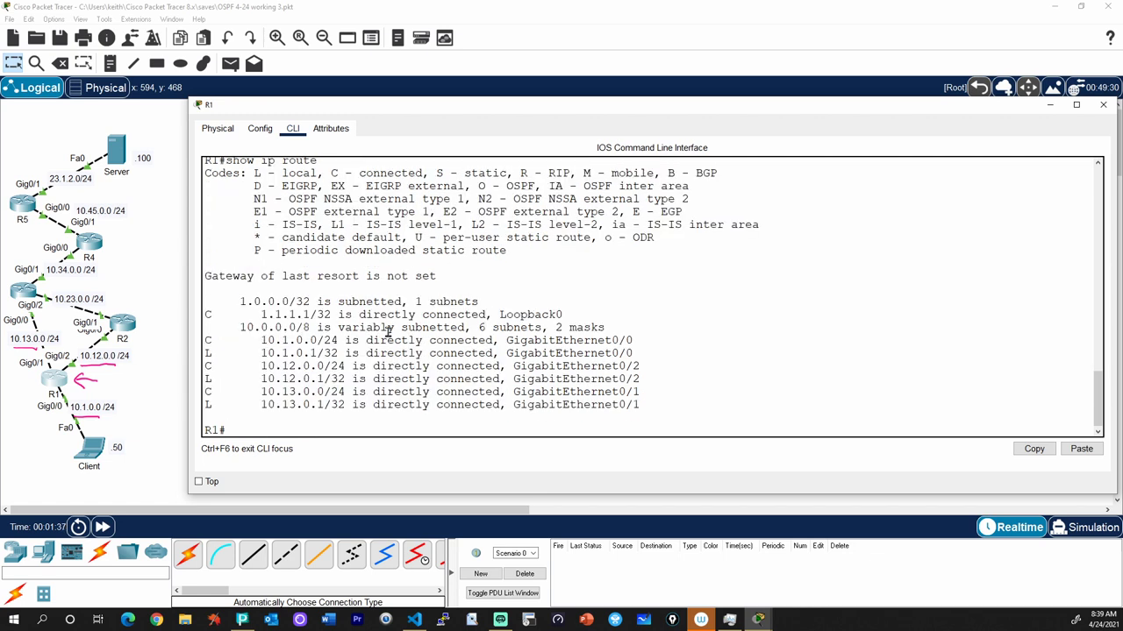
Highlight the connected 10.1.0.0, 10.12.0.0, 10.13.0.0 and 1.1.1.1 entries one after another in R1's routing table
drag(259, 340, 310, 343)
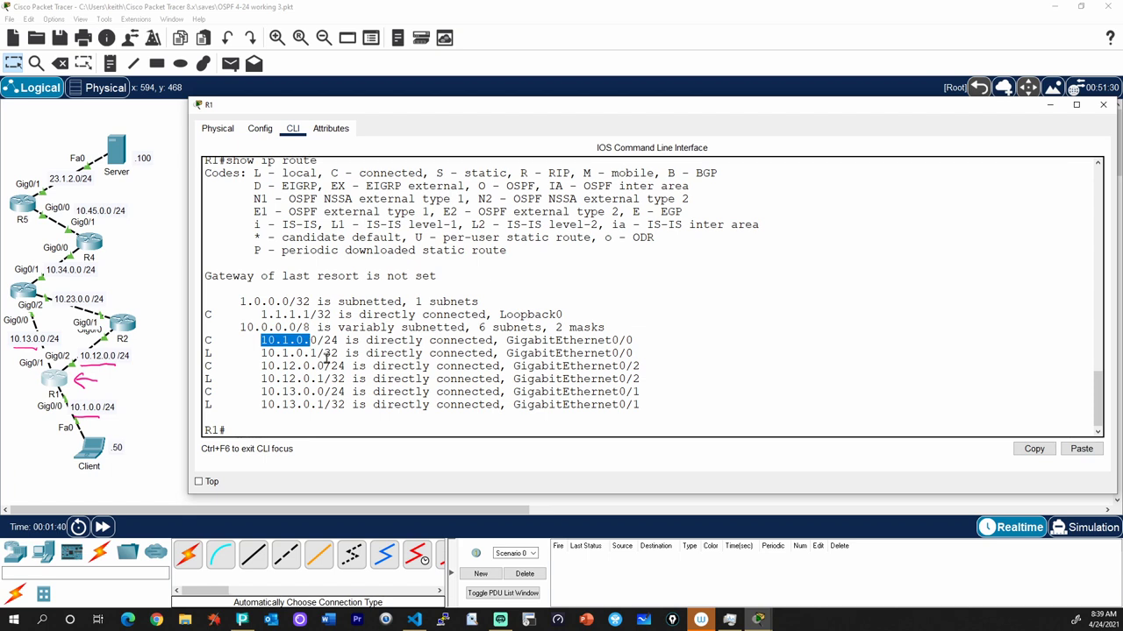
drag(260, 367, 312, 366)
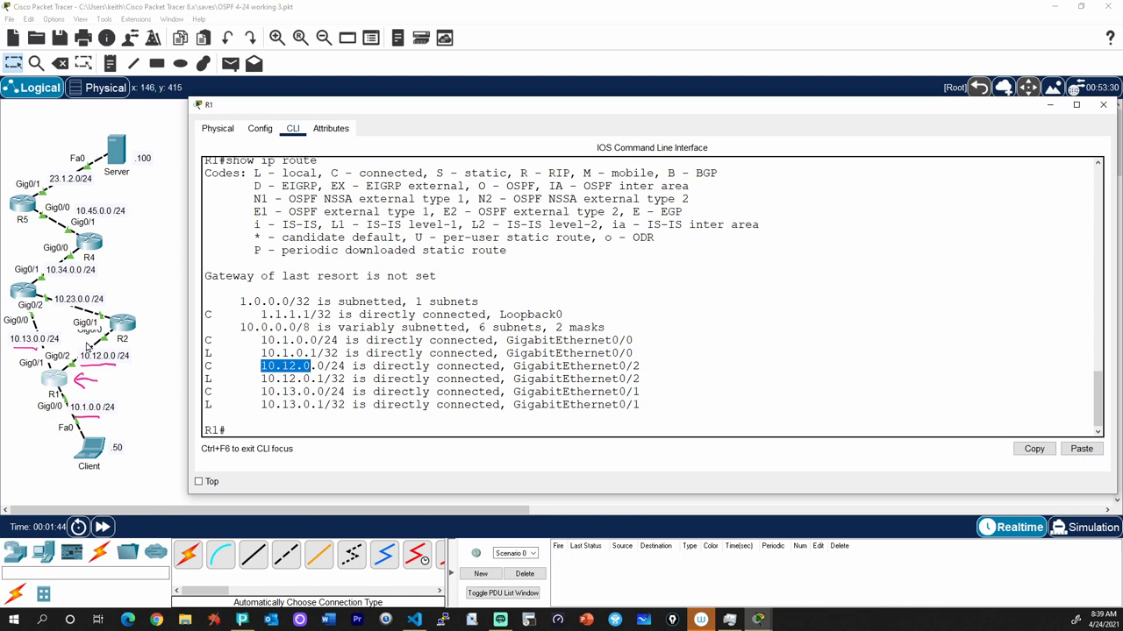
drag(262, 392, 312, 392)
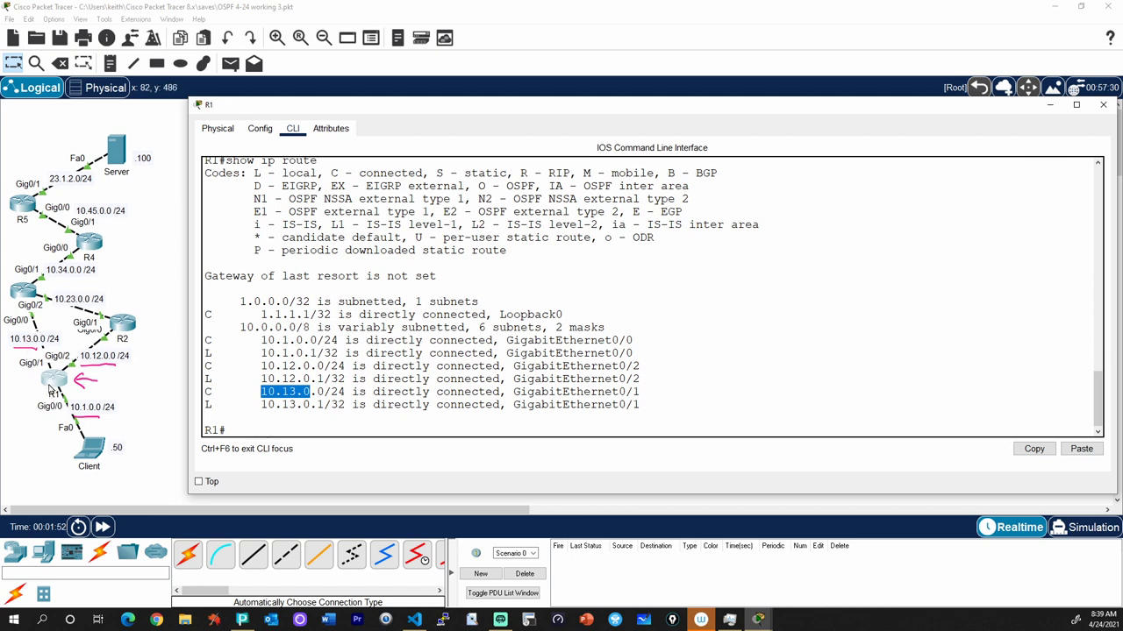
drag(261, 314, 310, 314)
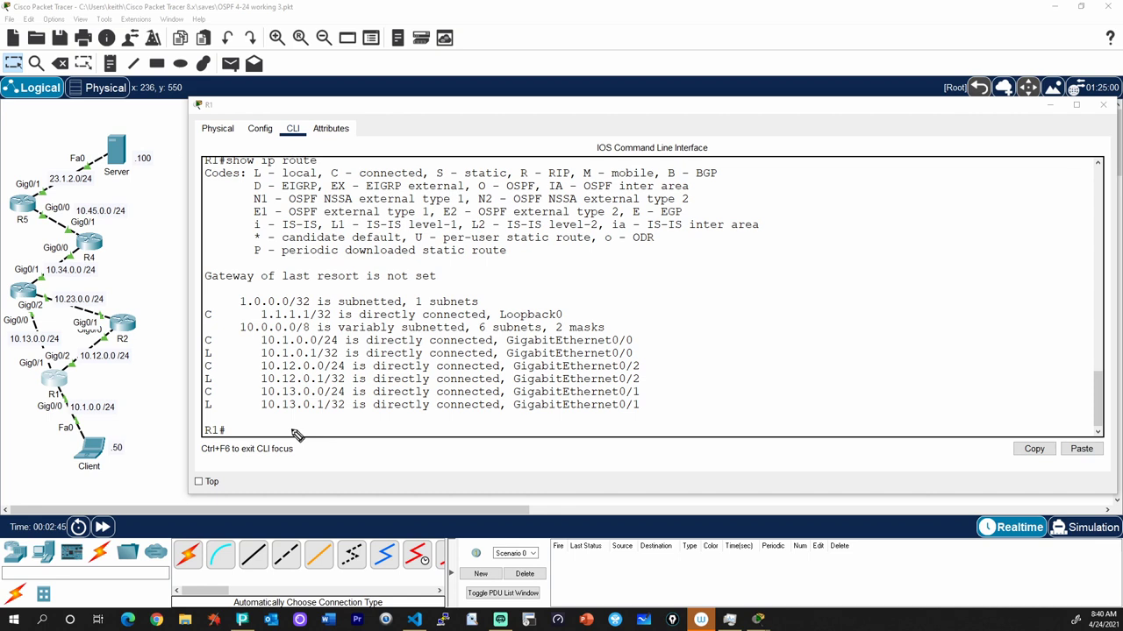
Draw arrows to the 10.45.0.0 and 23.1.2.0 networks and from the client to R1, and circle R1's routing table entries
mouse_move(114, 186)
mouse_down()
mouse_move(107, 202)
mouse_move(114, 188)
mouse_up()
drag(55, 152, 64, 163)
mouse_move(83, 448)
mouse_down()
mouse_move(46, 414)
mouse_move(55, 421)
mouse_up()
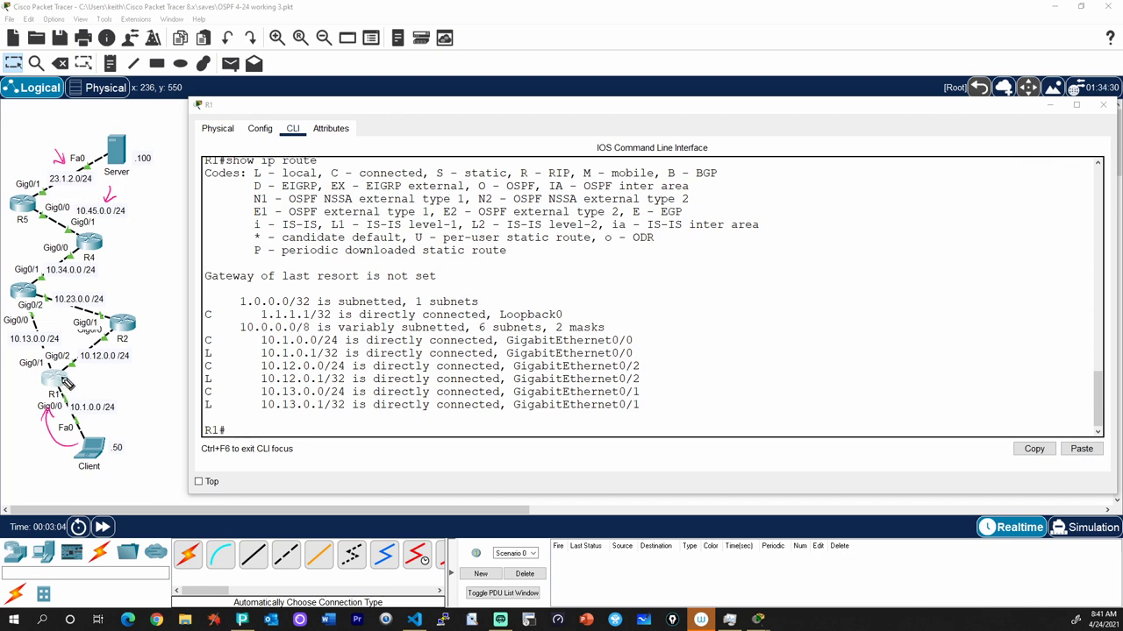
mouse_move(290, 427)
mouse_down()
mouse_move(263, 295)
mouse_move(347, 449)
mouse_up()
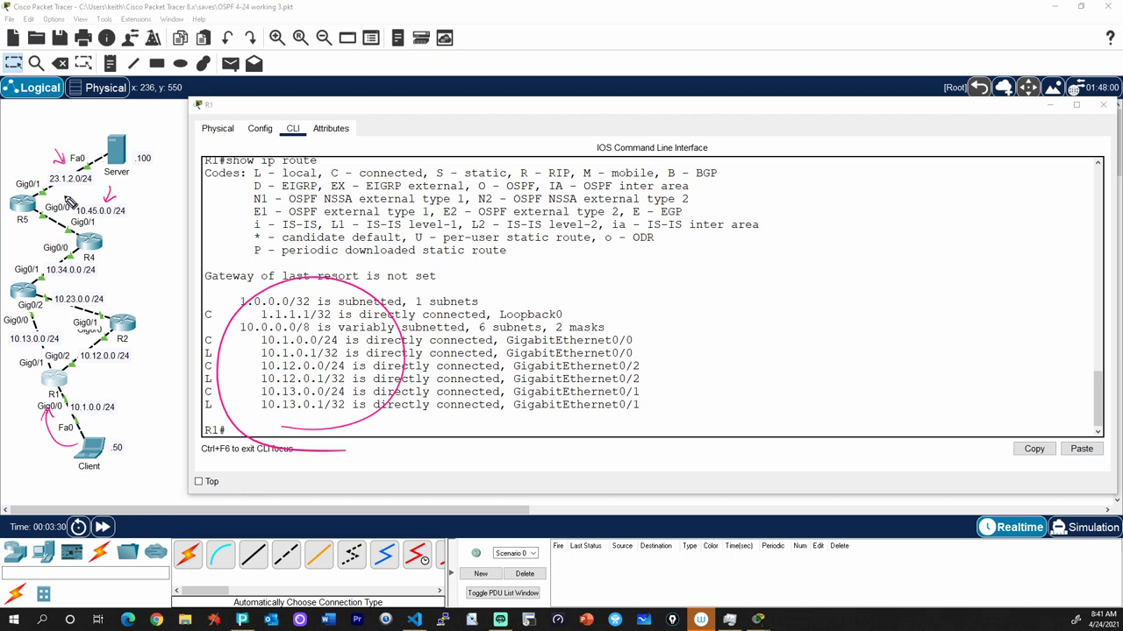
Write STATIC ROUTE beside the routing table and draw arrows along the router path from R2 towards the server and back
mouse_move(705, 288)
mouse_down()
mouse_move(746, 294)
mouse_move(781, 283)
mouse_move(843, 305)
mouse_move(937, 296)
mouse_up()
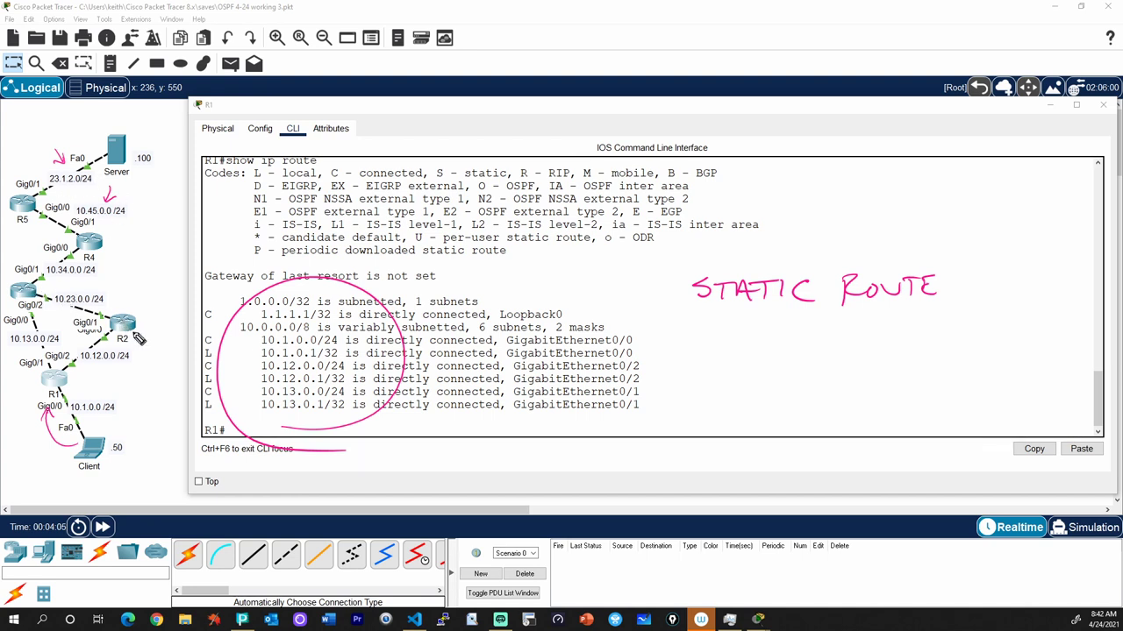
mouse_move(132, 322)
mouse_down()
mouse_move(96, 283)
mouse_move(61, 291)
mouse_move(50, 258)
mouse_move(70, 248)
mouse_up()
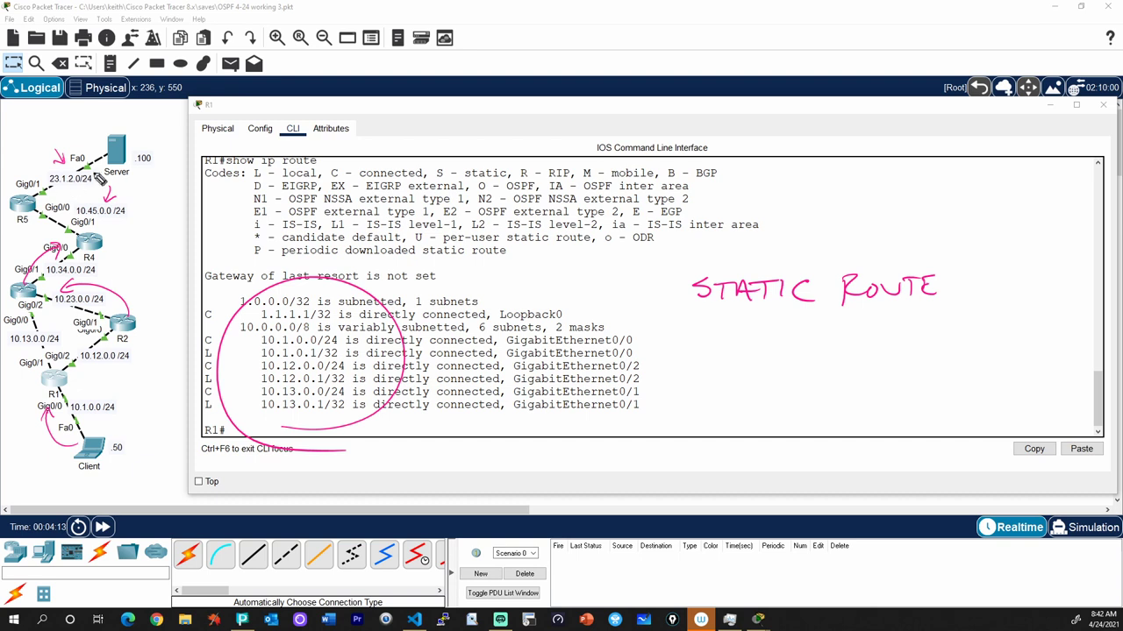
drag(98, 235, 51, 204)
drag(140, 182, 131, 399)
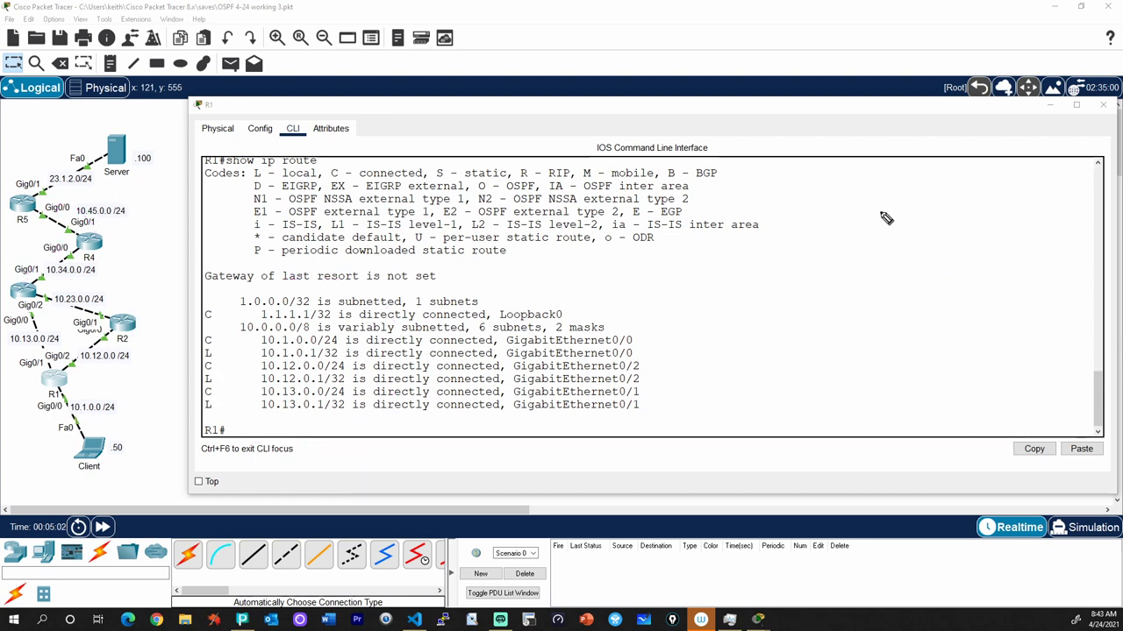
Write DYNAMIC with OSPF below it beside the routing table, and mark OSPF with an underline and arrow
mouse_move(741, 255)
mouse_down()
mouse_move(750, 279)
mouse_move(767, 269)
mouse_move(774, 290)
mouse_move(796, 276)
mouse_up()
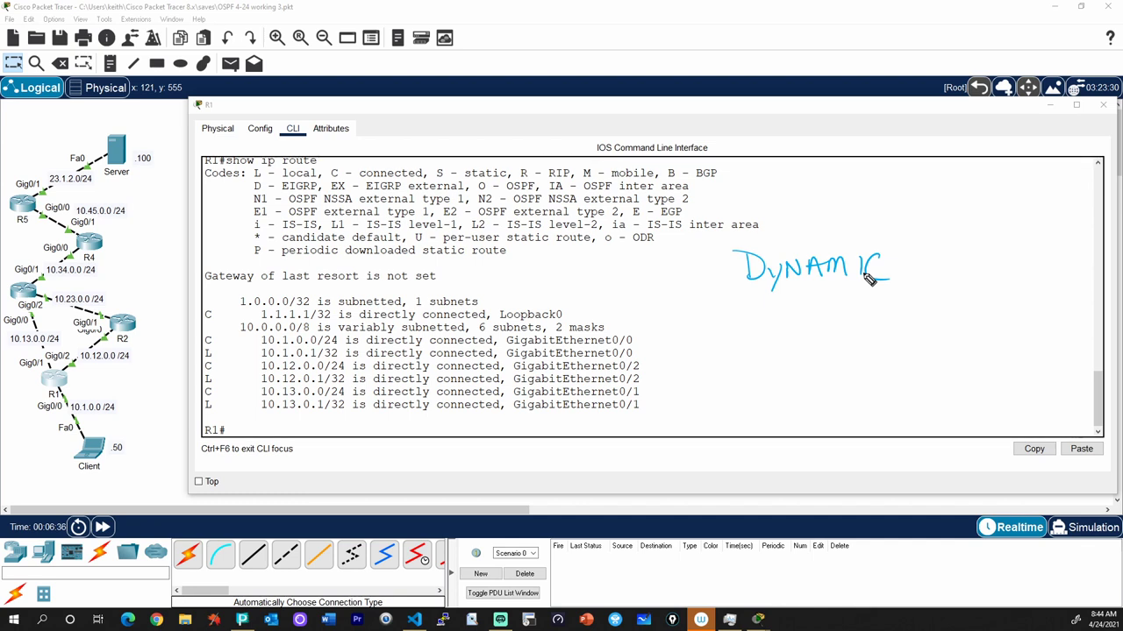
mouse_move(742, 314)
mouse_down()
mouse_move(763, 343)
mouse_move(791, 309)
mouse_move(792, 321)
mouse_up()
mouse_move(819, 309)
mouse_down()
mouse_move(818, 332)
mouse_move(835, 307)
mouse_up()
drag(817, 319, 847, 335)
drag(739, 347, 835, 342)
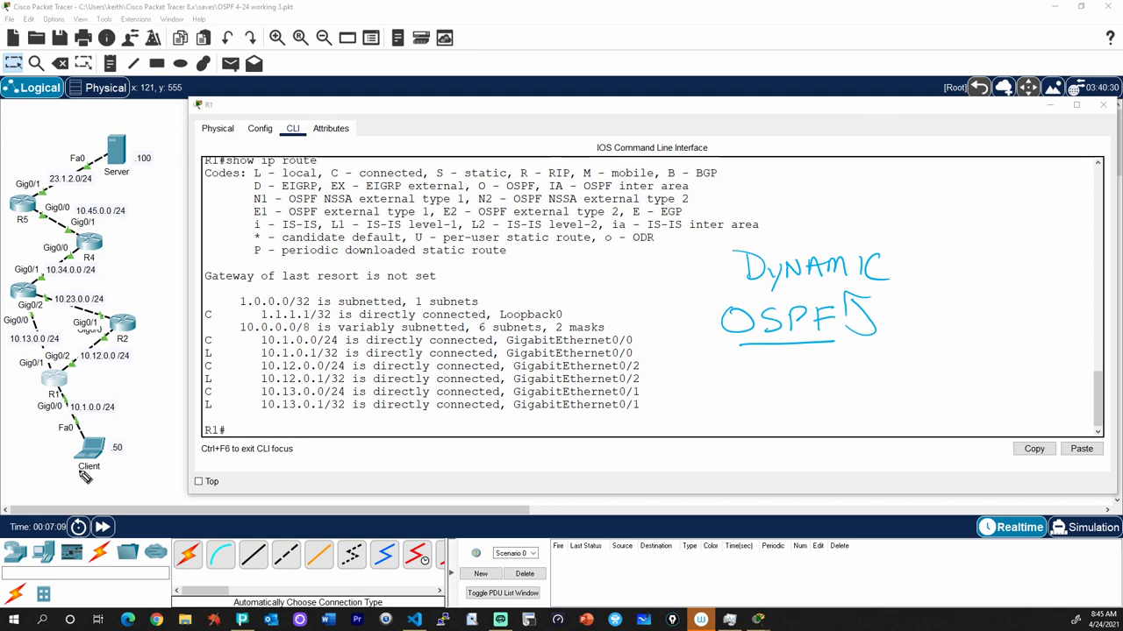
drag(700, 353, 721, 338)
drag(711, 339, 719, 346)
mouse_move(741, 347)
mouse_down()
mouse_move(727, 383)
mouse_move(609, 449)
mouse_move(235, 322)
mouse_move(156, 322)
mouse_up()
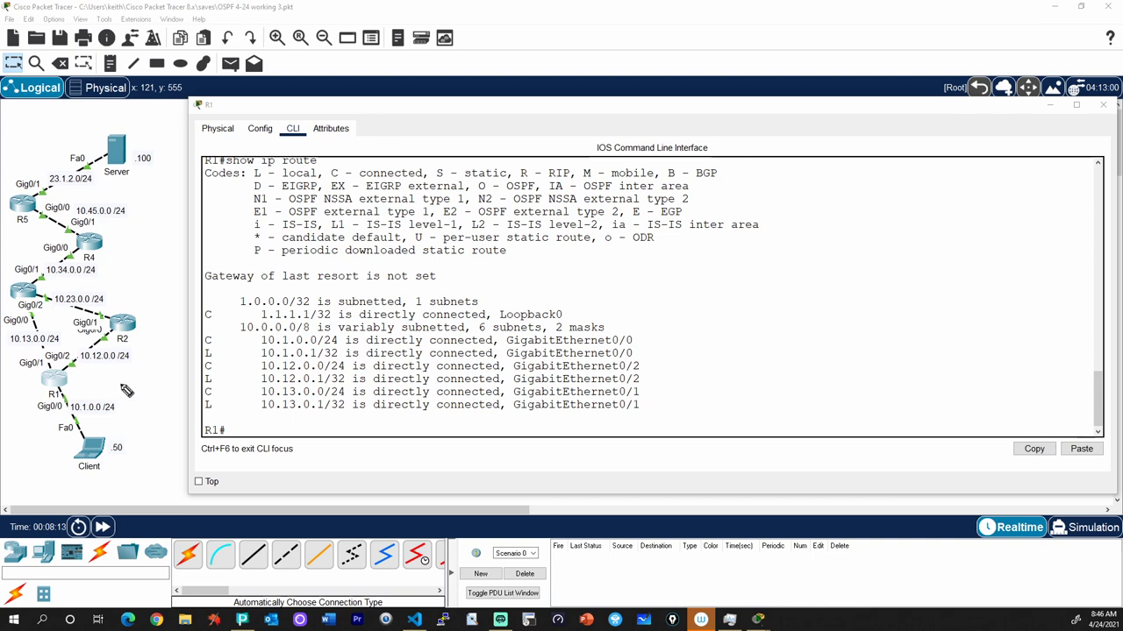
Write the letters R, A and D in a bracketed column and extend the R to read "RUN OSPF"
mouse_move(697, 244)
mouse_down()
mouse_move(697, 279)
mouse_move(725, 278)
mouse_up()
mouse_move(699, 320)
mouse_down()
mouse_move(702, 348)
mouse_move(729, 371)
mouse_up()
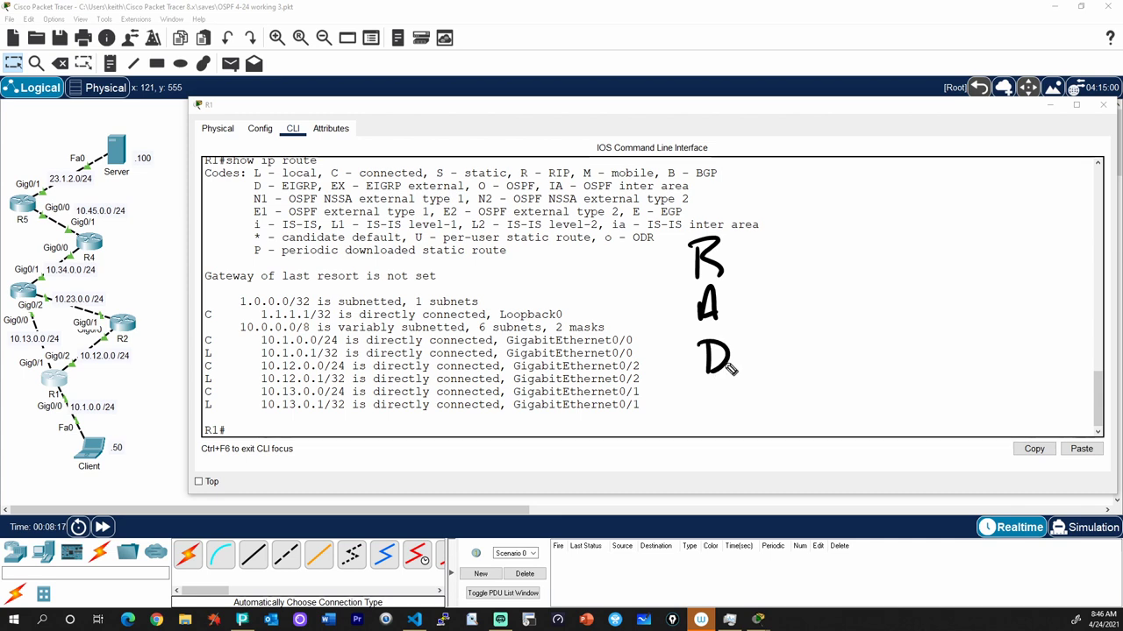
mouse_move(709, 291)
mouse_down()
mouse_move(719, 327)
mouse_move(714, 295)
mouse_up()
mouse_move(707, 211)
mouse_down()
mouse_move(676, 358)
mouse_move(701, 381)
mouse_up()
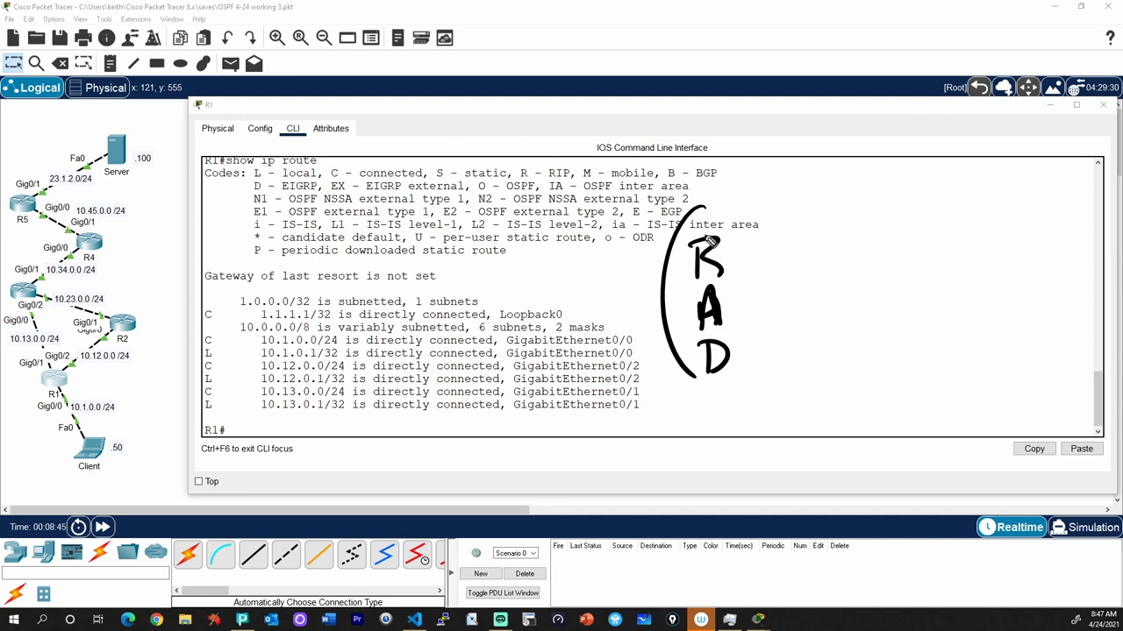
drag(739, 260, 775, 260)
mouse_move(844, 249)
mouse_down()
mouse_move(875, 250)
mouse_move(877, 262)
mouse_move(932, 253)
mouse_up()
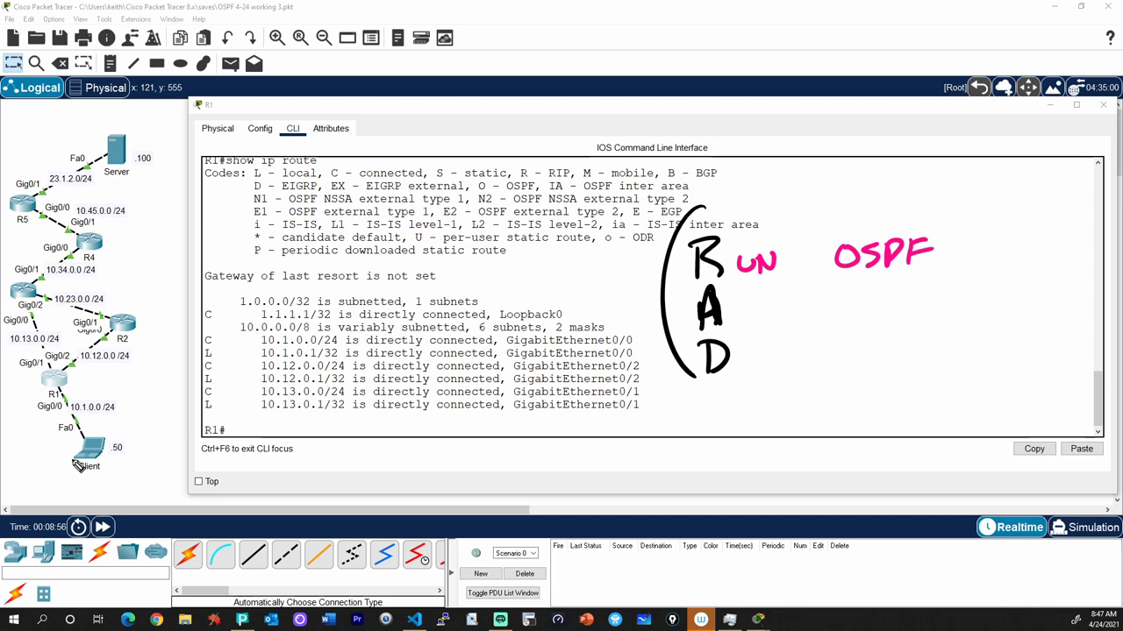
Enter R1's global configuration mode, check the router and router ospf command options, and start OSPF process 7
click(57, 383)
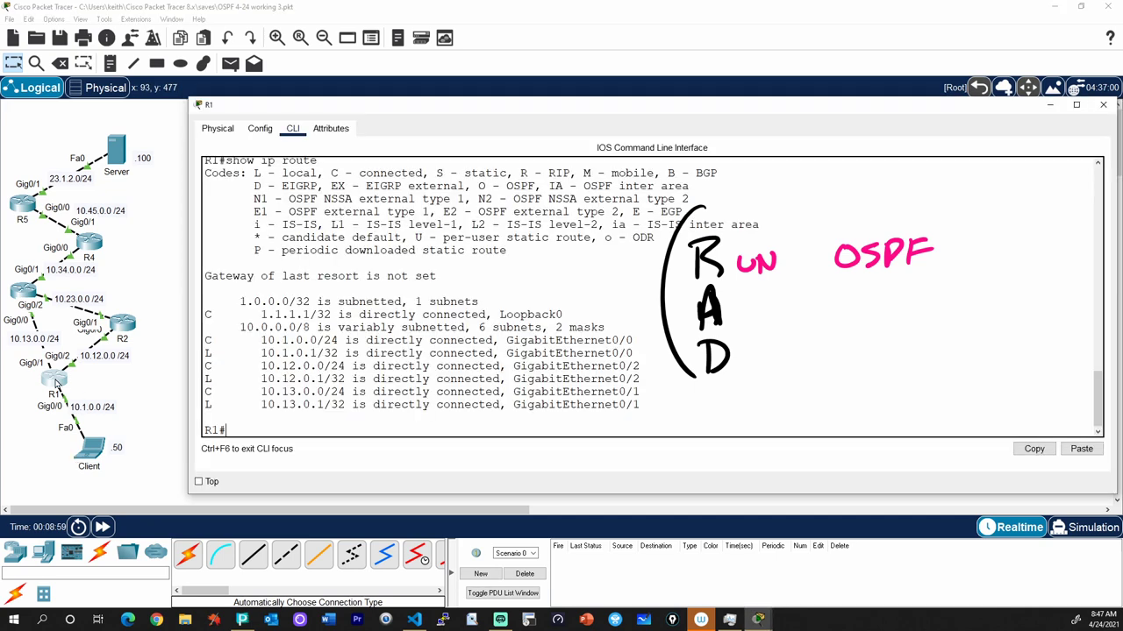
text(conf t)
key(Return)
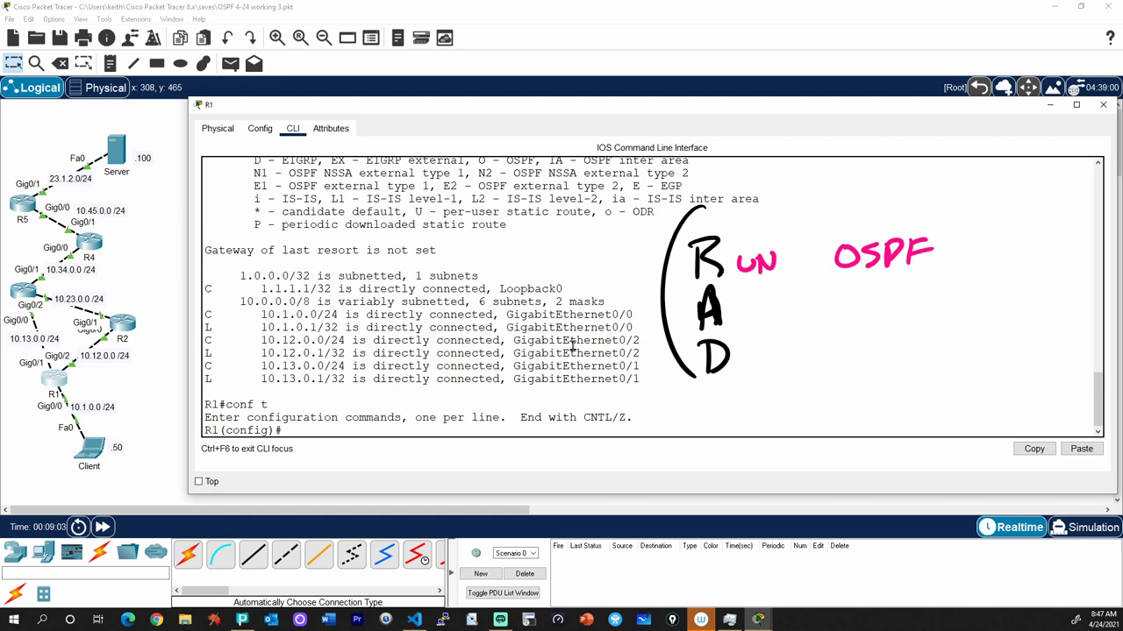
text(router?)
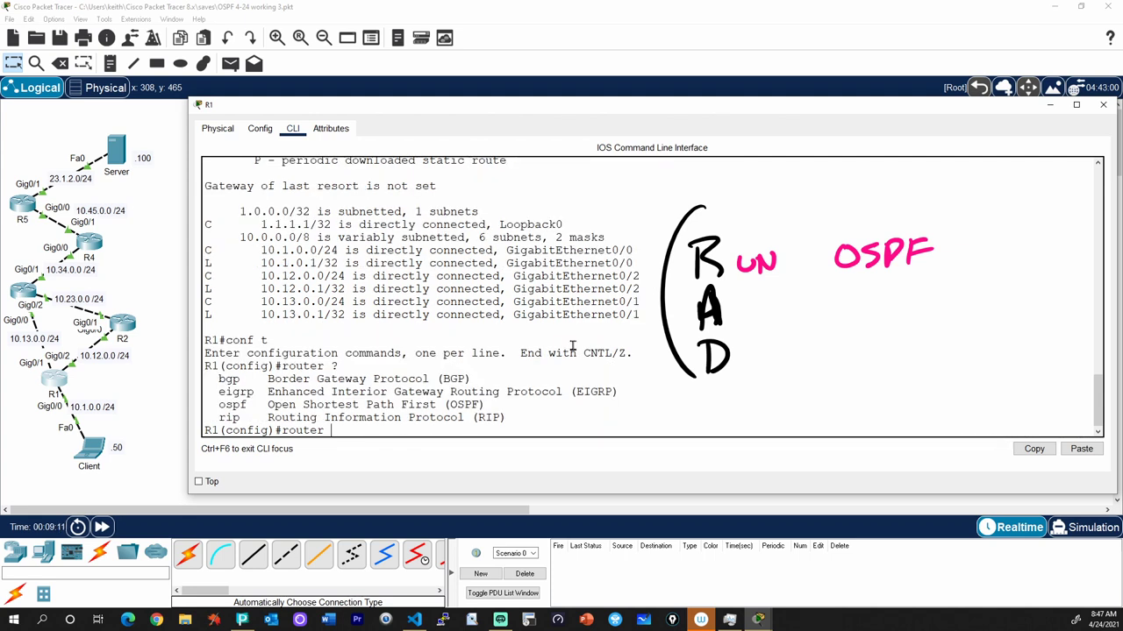
text(ospf)
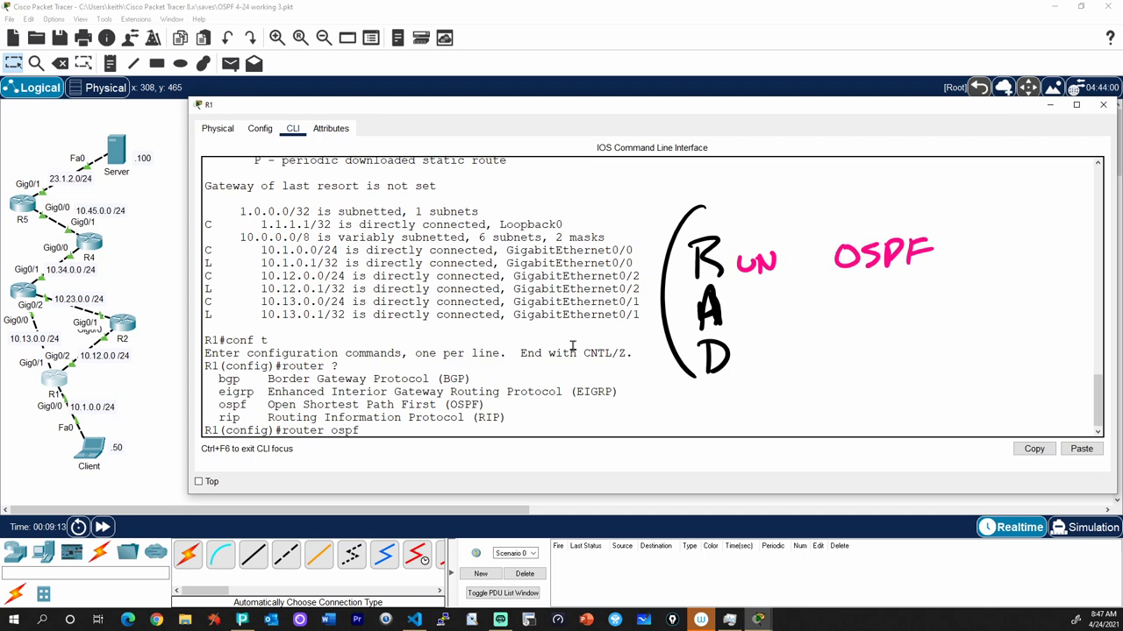
text( ?)
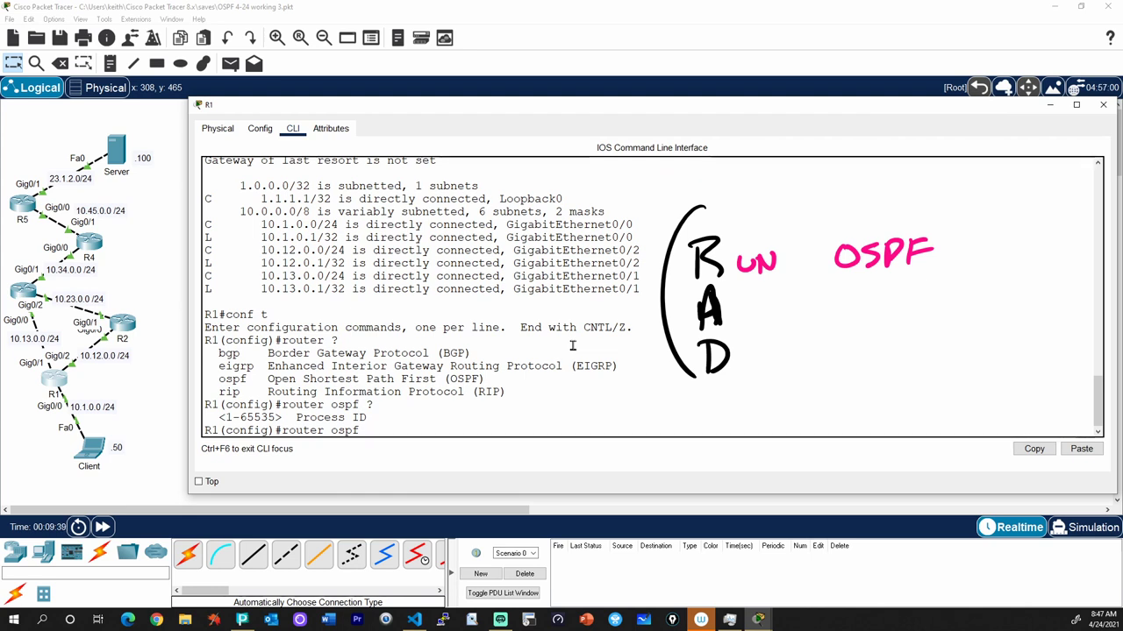
text(7)
key(Return)
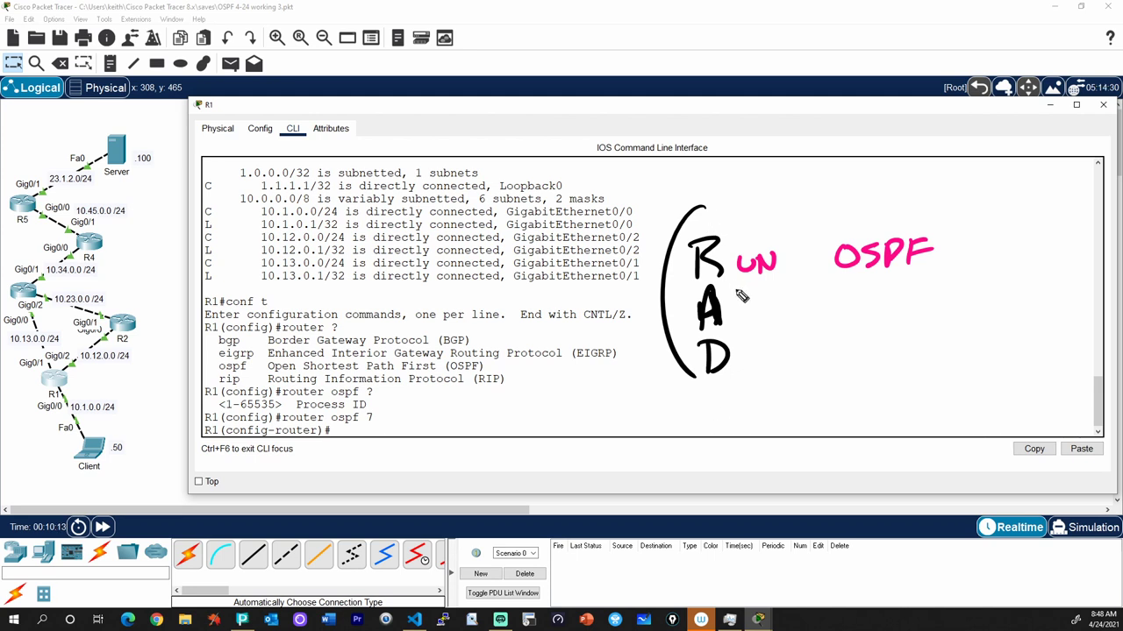
Extend the handwritten A of the checklist to read "Add Interfaces (L3)"
mouse_move(745, 307)
mouse_down()
mouse_move(768, 293)
mouse_move(768, 319)
mouse_up()
mouse_move(820, 302)
mouse_down()
mouse_move(815, 316)
mouse_move(833, 298)
mouse_move(849, 324)
mouse_move(961, 317)
mouse_up()
mouse_move(995, 281)
mouse_down()
mouse_move(989, 326)
mouse_move(1028, 311)
mouse_move(1036, 322)
mouse_up()
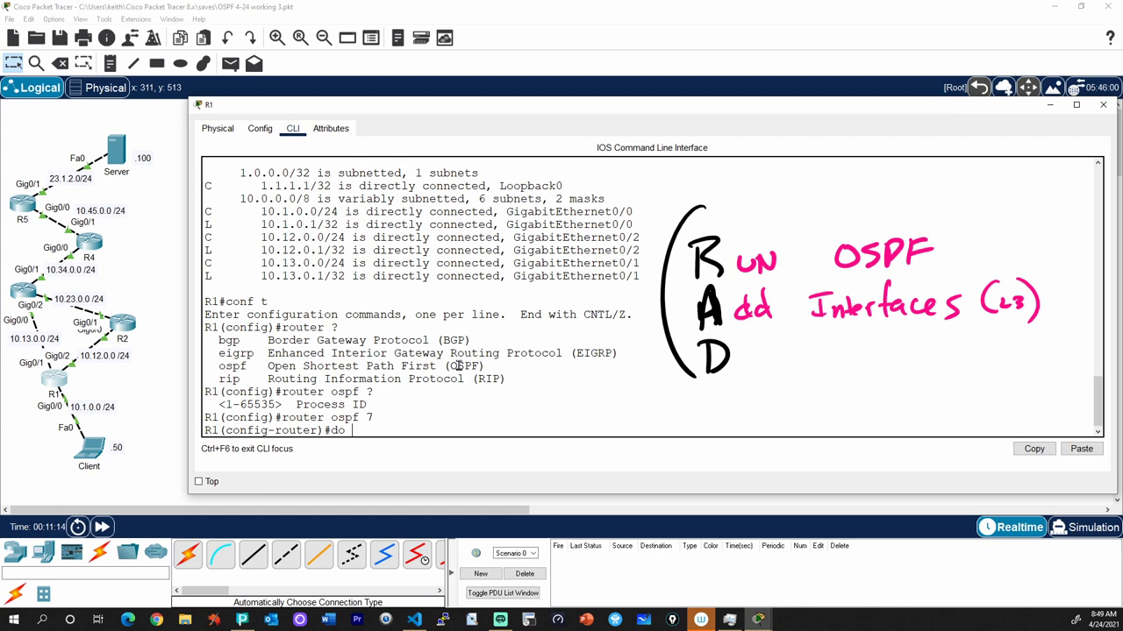
Check R1's OSPF interfaces and process details from configuration mode with do show ip ospf int and do show ip ospf
text(show ip ospf int)
key(Return)
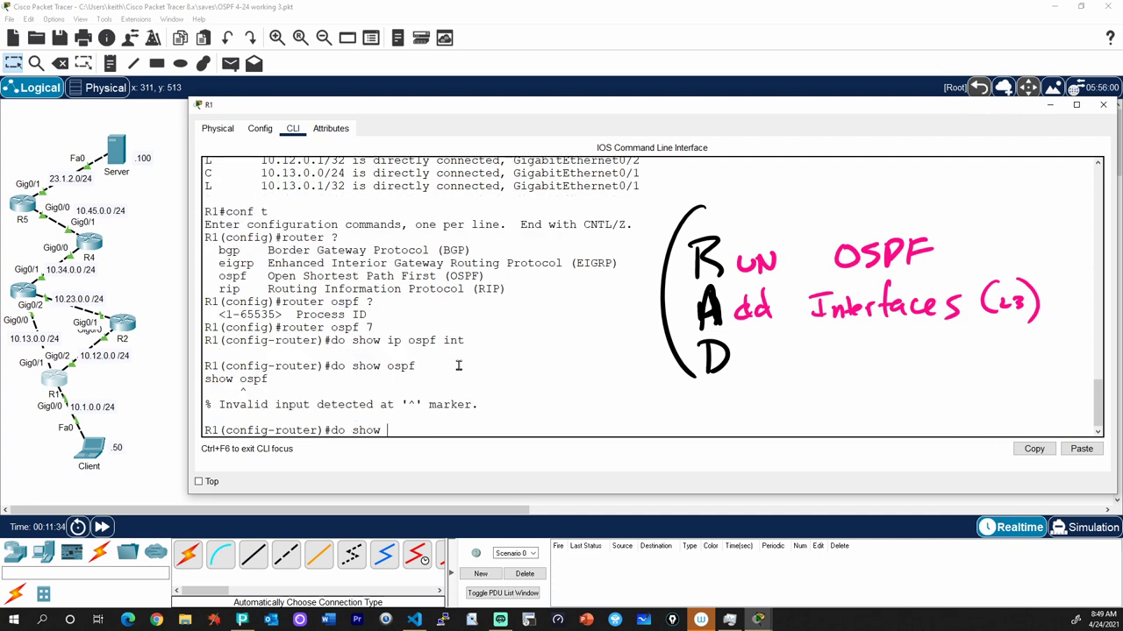
text(ip ospf)
key(Return)
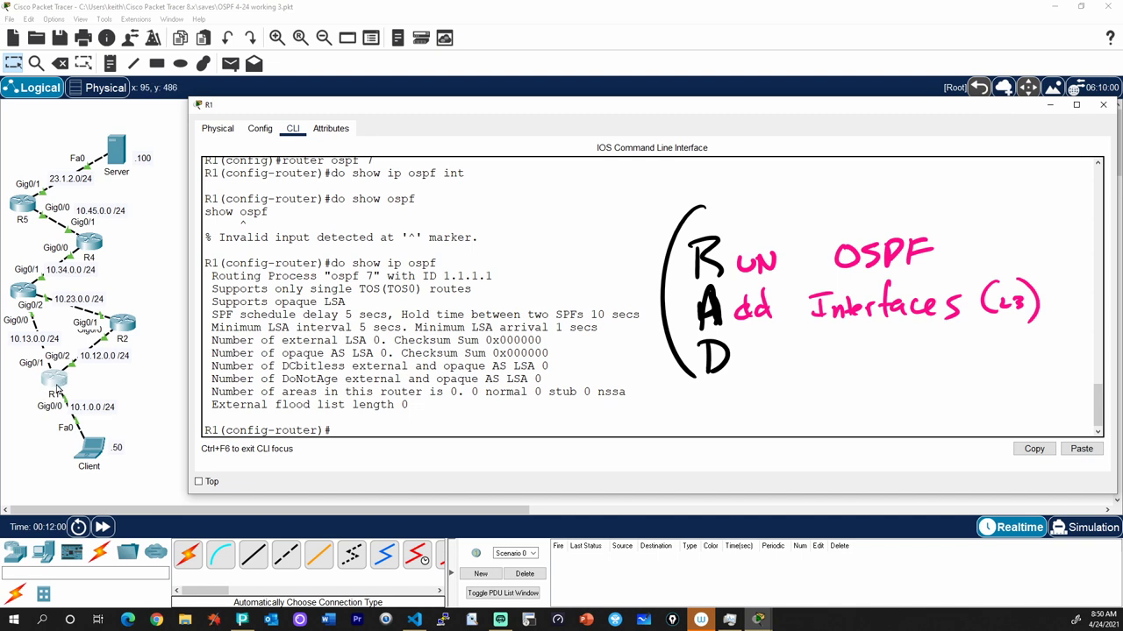
Begin an OSPF network statement for 10.0.0.0 on R1, checking the command's syntax help and highlighting the address's first octet
click(527, 301)
text(net)
key(Tab)
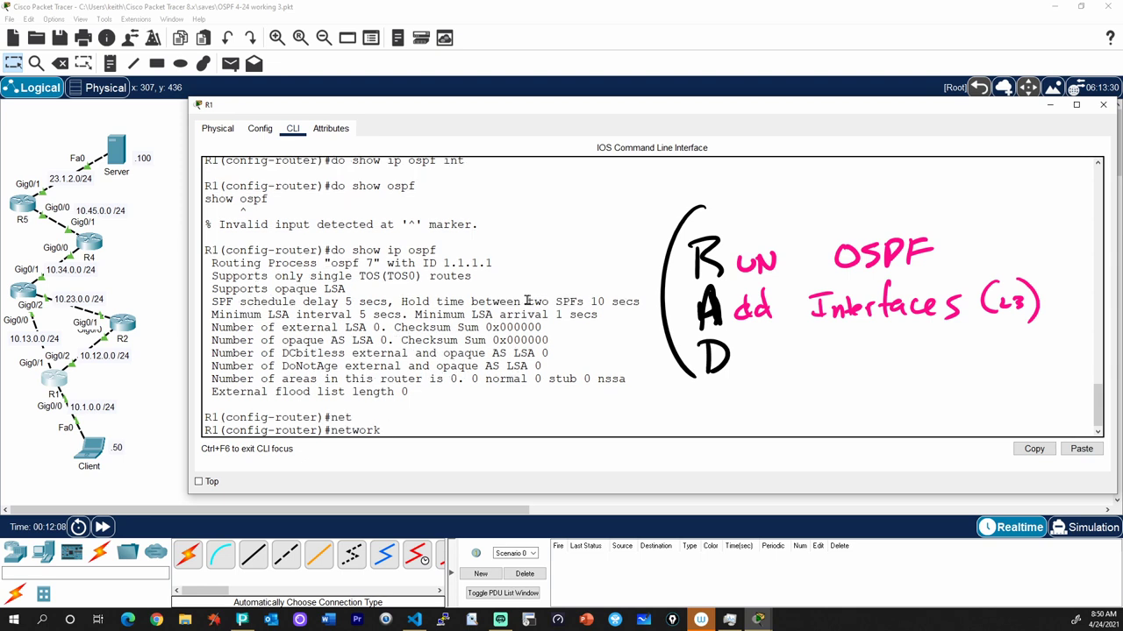
text(?)
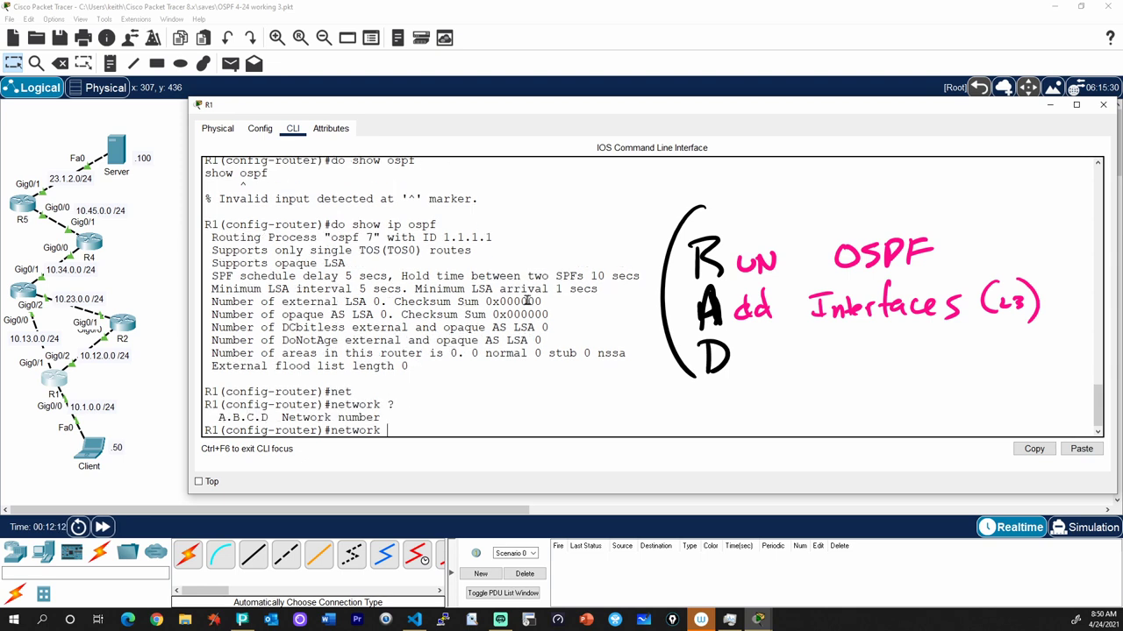
text(10.0.0.0)
key(Left)
key(Left)
key(Left)
key(Left)
key(Left)
key(Left)
key(Left)
key(Left)
key(Left)
key(shift+Right)
key(shift+Right)
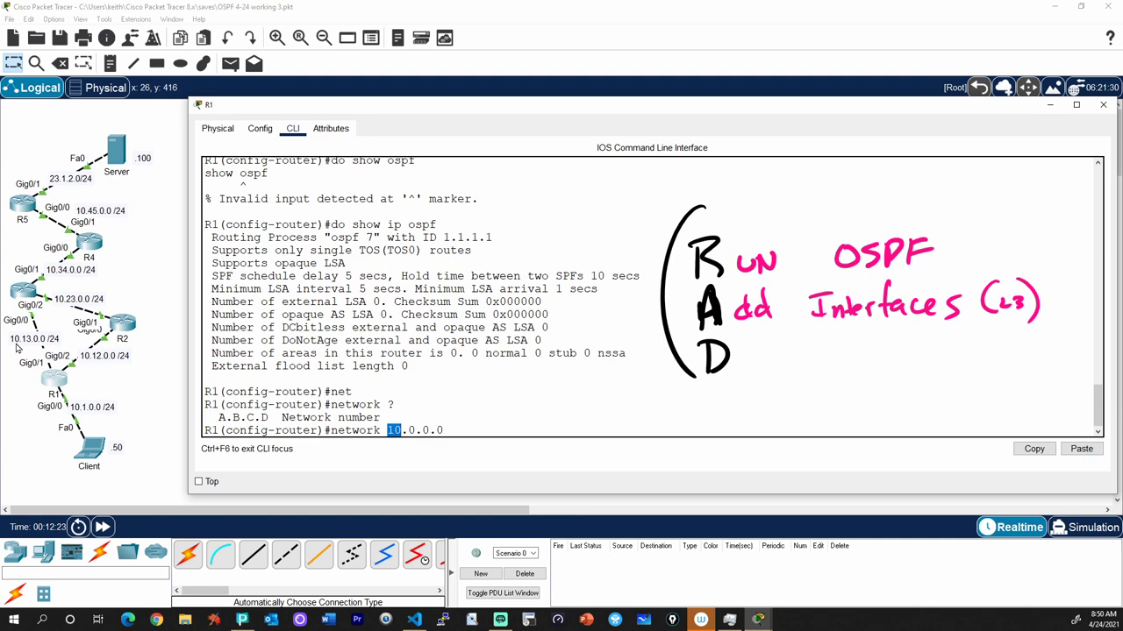
Complete R1's OSPF network statement for 10.0.0.0 with wildcard mask 0.255.255.255 and area 0
click(473, 431)
text(0.255)
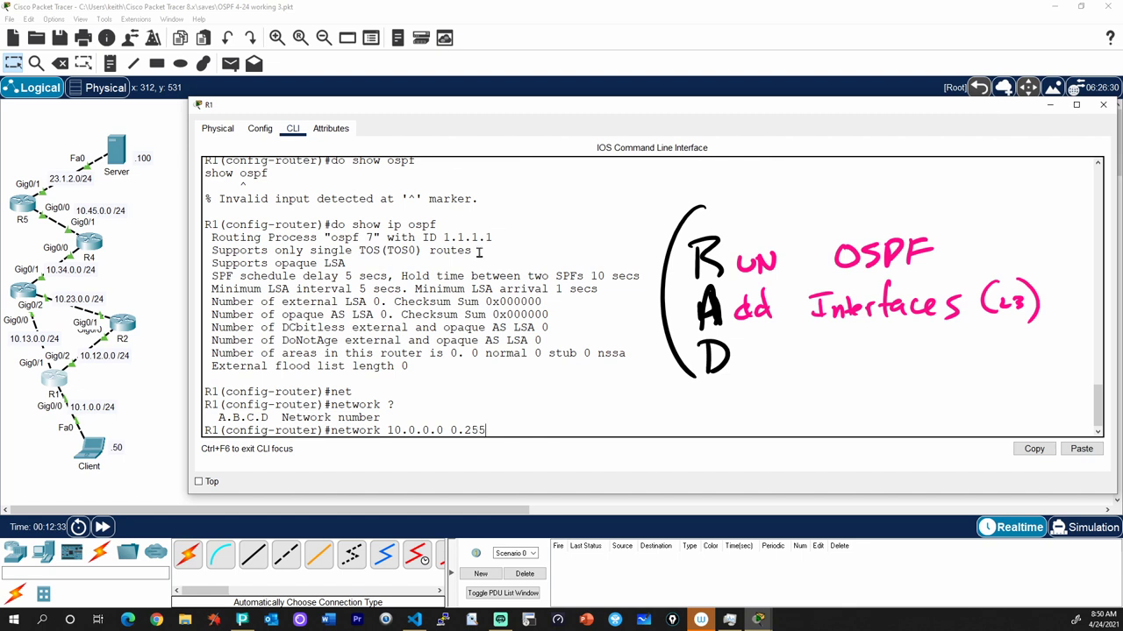
text(.255.25)
drag(388, 431, 401, 430)
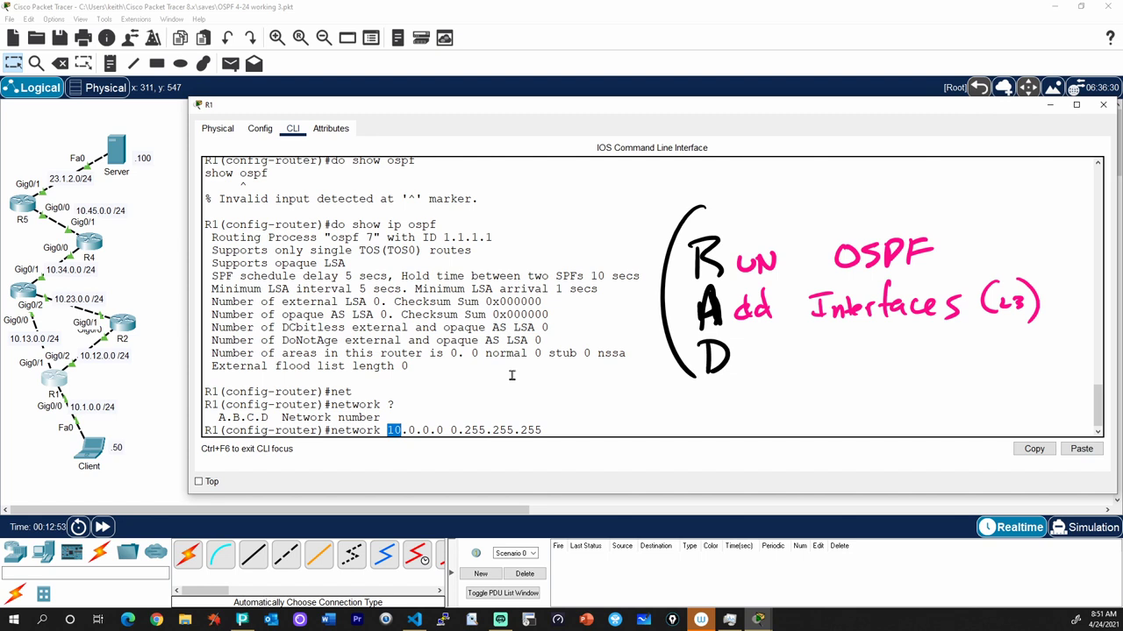
text(area 0)
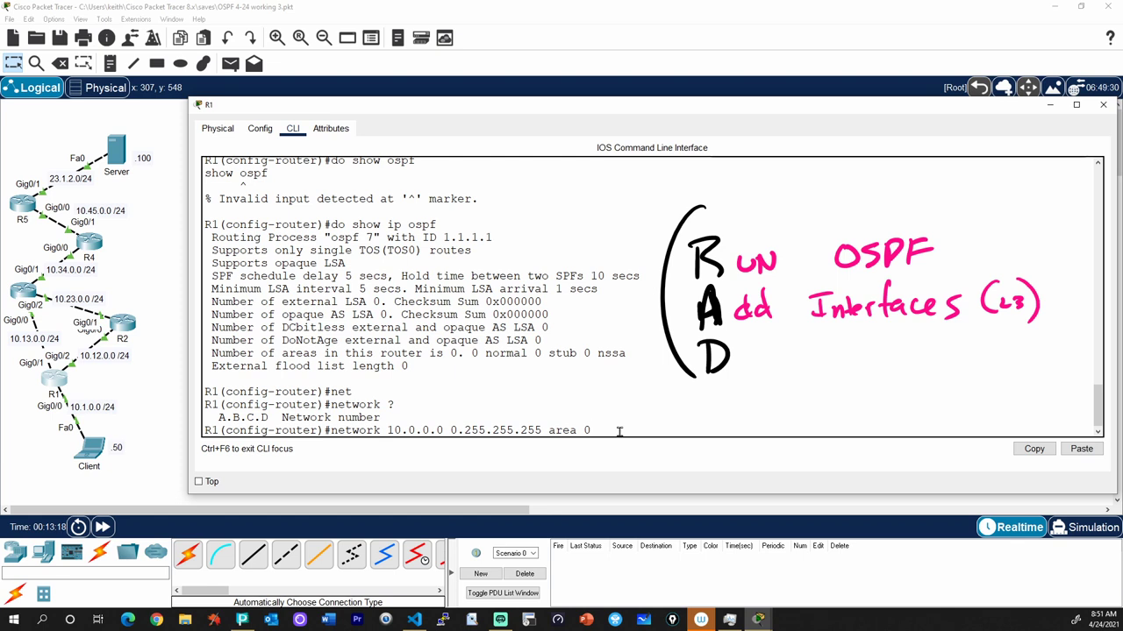
key(Return)
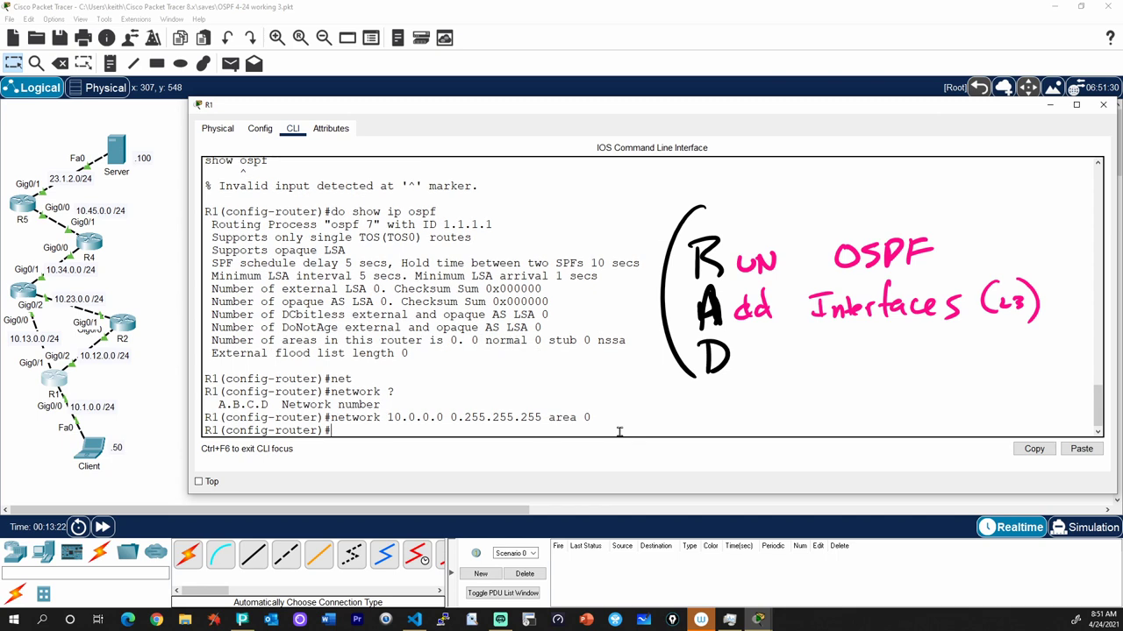
Run do show ip ospf int on R1 and examine the GigabitEthernet0/0 entry, highlighting the interface number and its address's first octet
key(Up)
key(Up)
key(Down)
key(Return)
key(space)
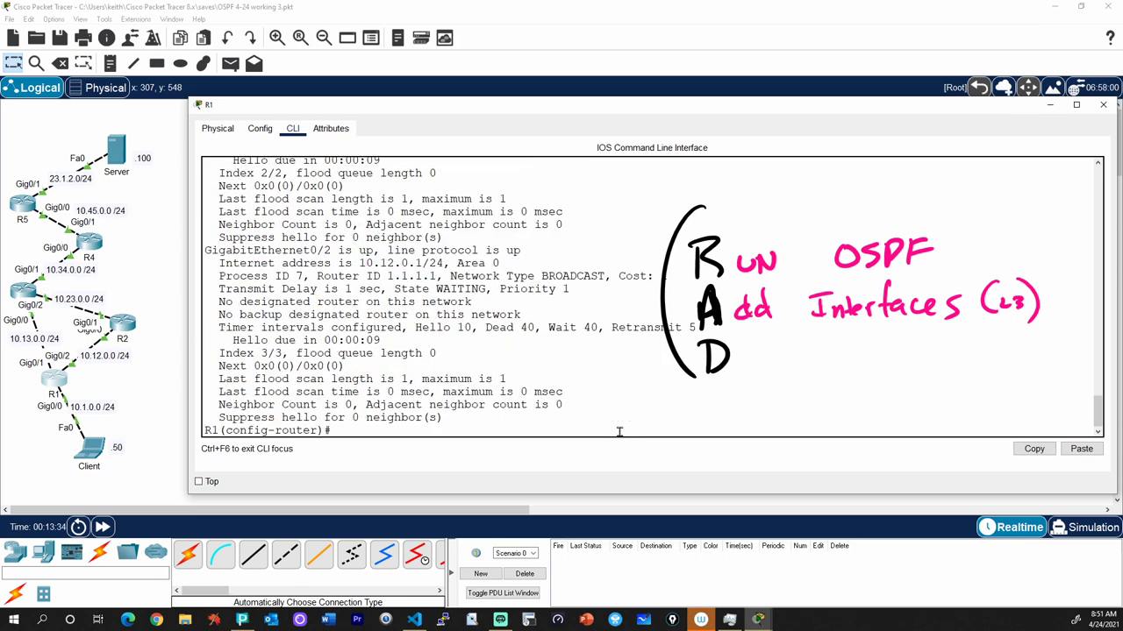
scroll(456, 369, up, 5)
scroll(457, 369, up, 4)
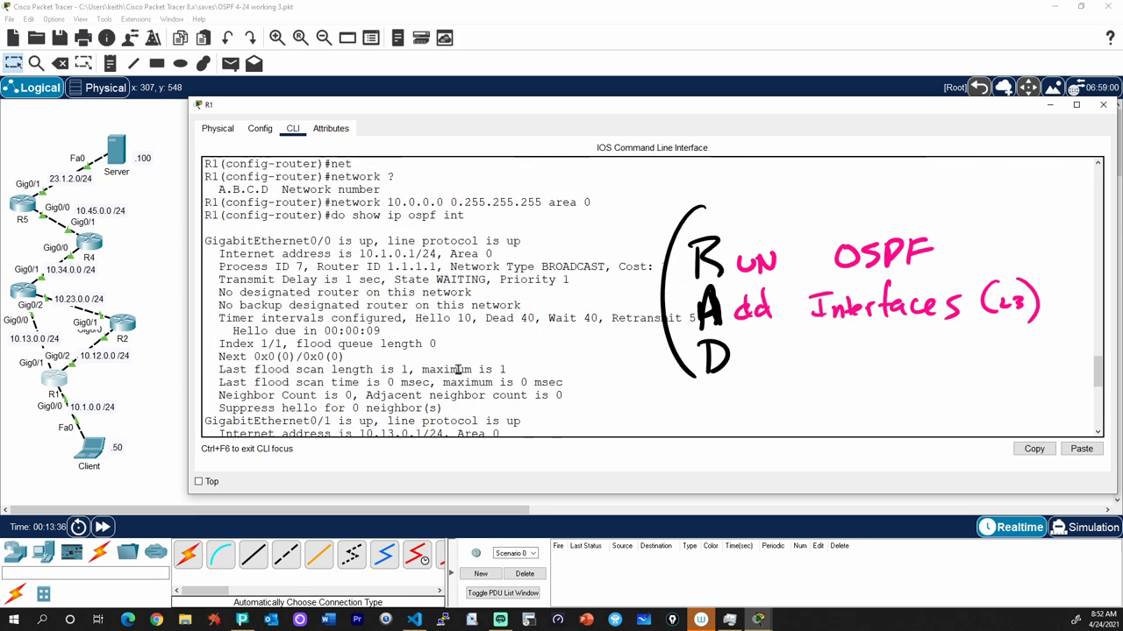
drag(350, 215, 474, 219)
drag(304, 241, 331, 242)
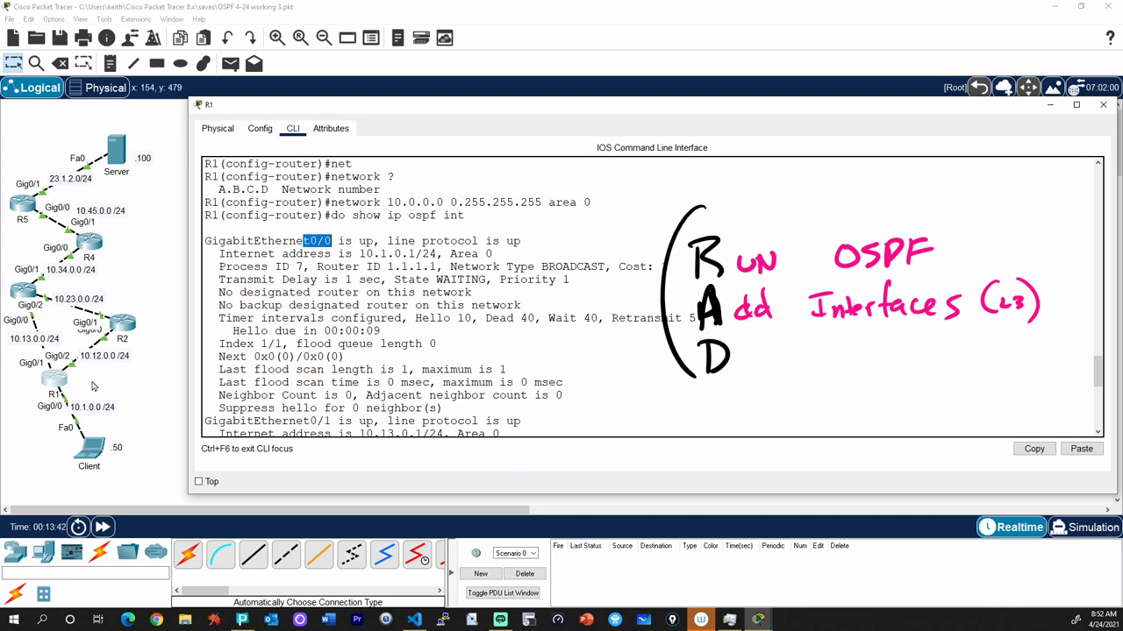
drag(358, 253, 373, 254)
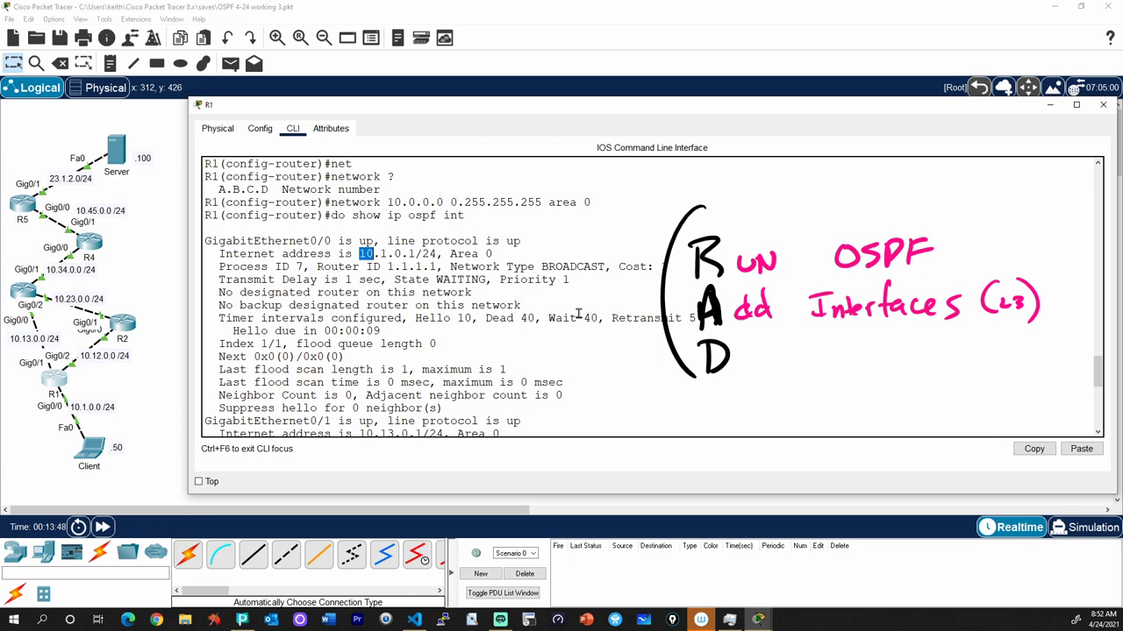
Examine the GigabitEthernet0/1 and GigabitEthernet0/2 entries in the OSPF interface output, highlighting the first octet of their addresses
scroll(350, 306, down, 4)
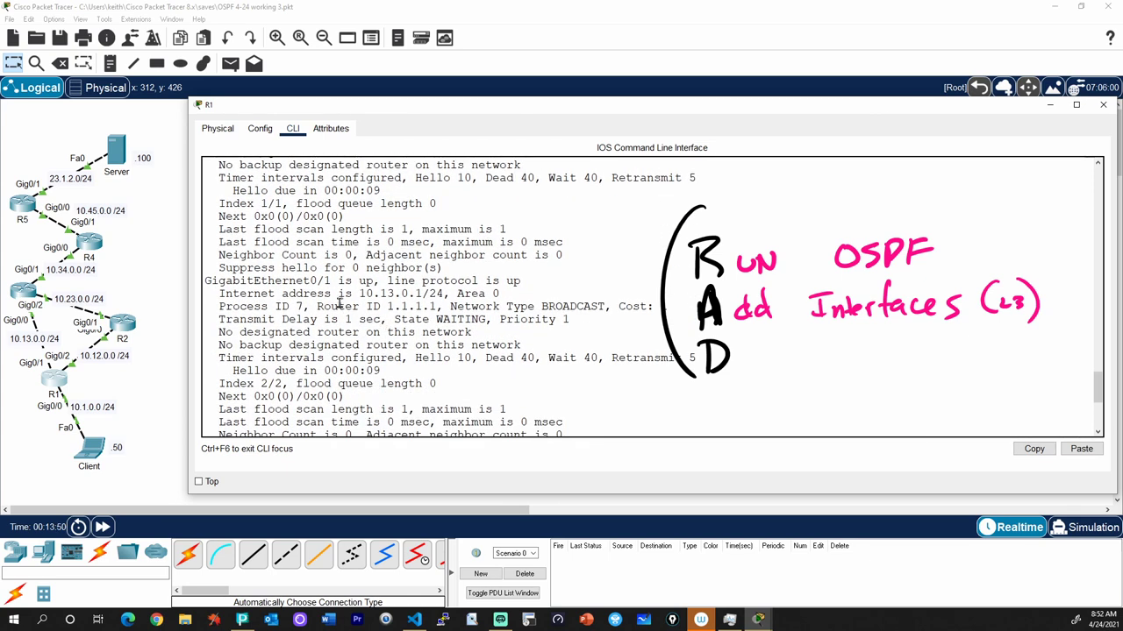
drag(359, 294, 372, 295)
scroll(443, 302, down, 4)
drag(309, 321, 331, 321)
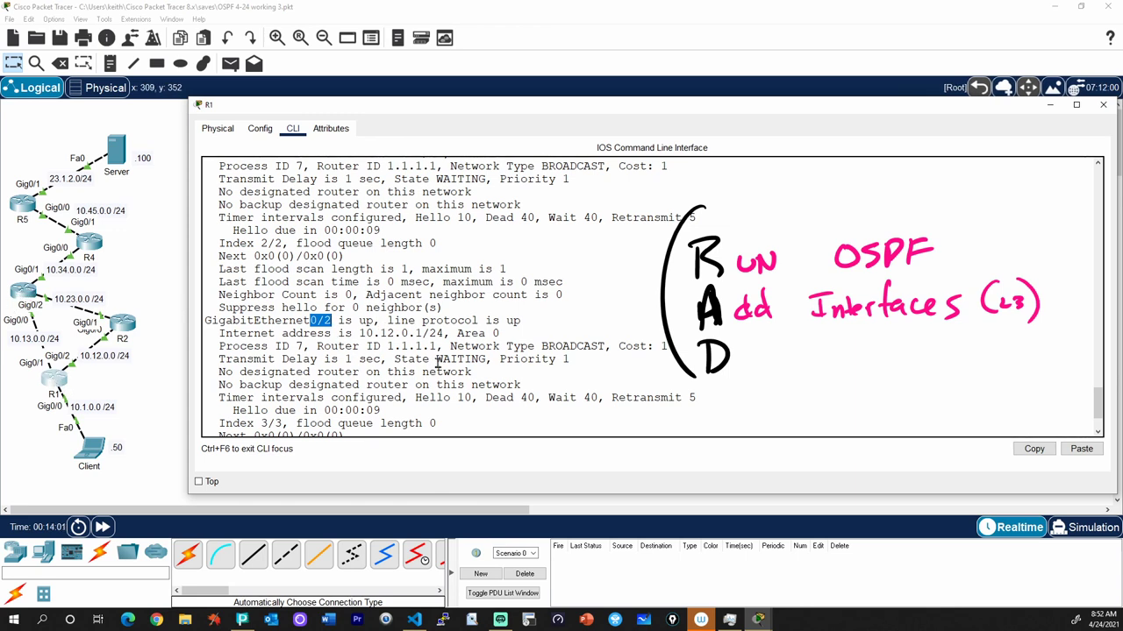
scroll(438, 333, down, 2)
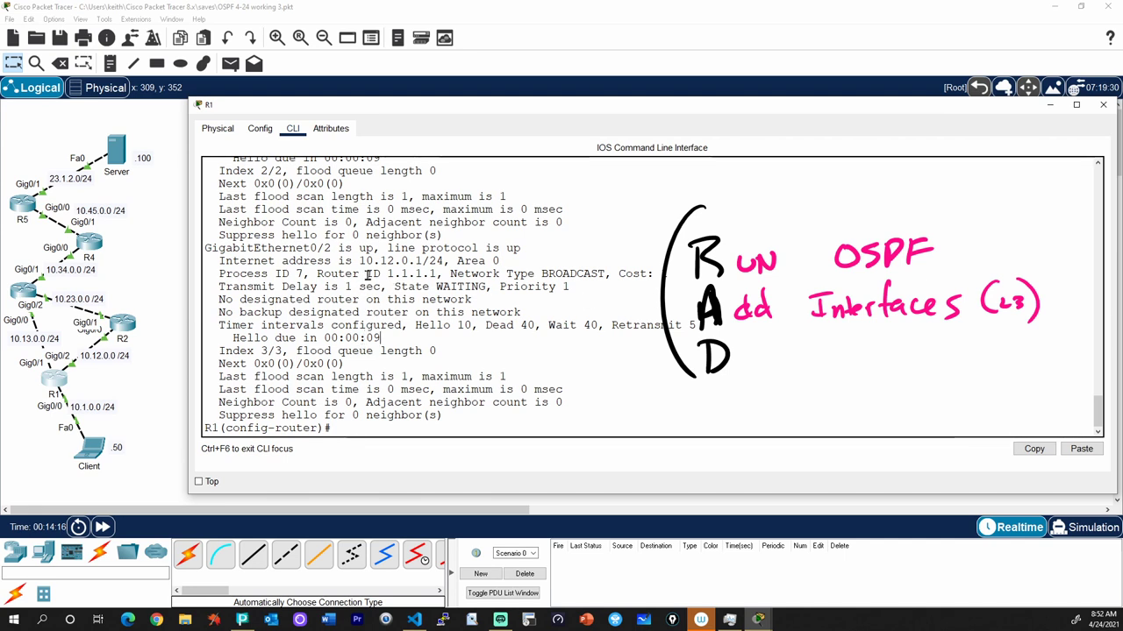
drag(359, 260, 374, 260)
List R1's interface addresses with do show ip int brief and highlight the first octet of Loopback0's address
text(do show ip int brief)
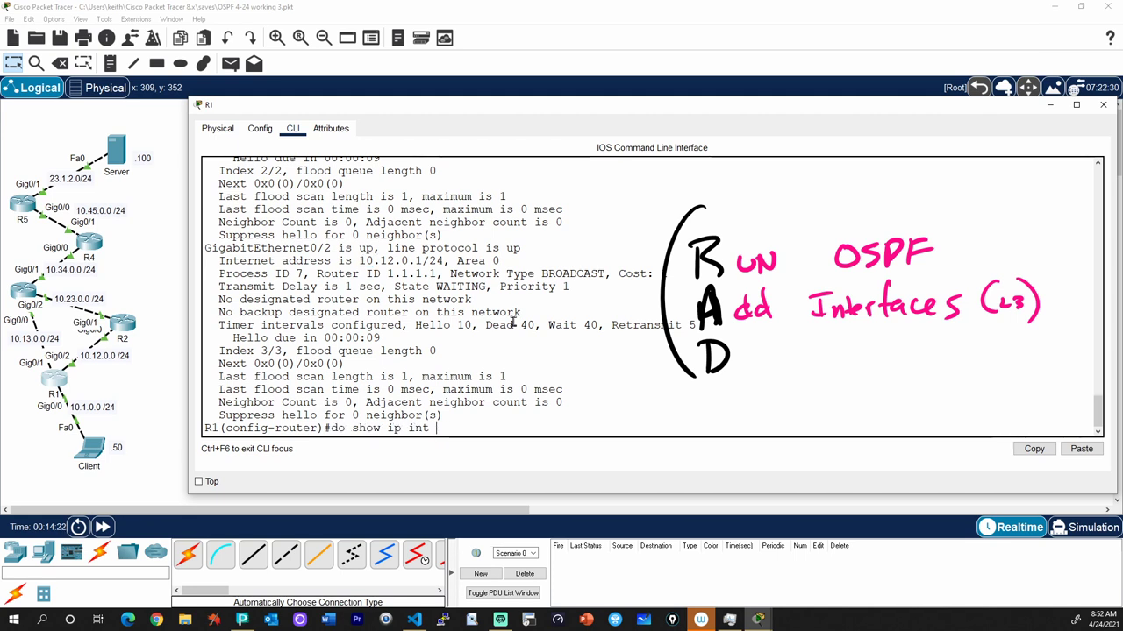
key(Return)
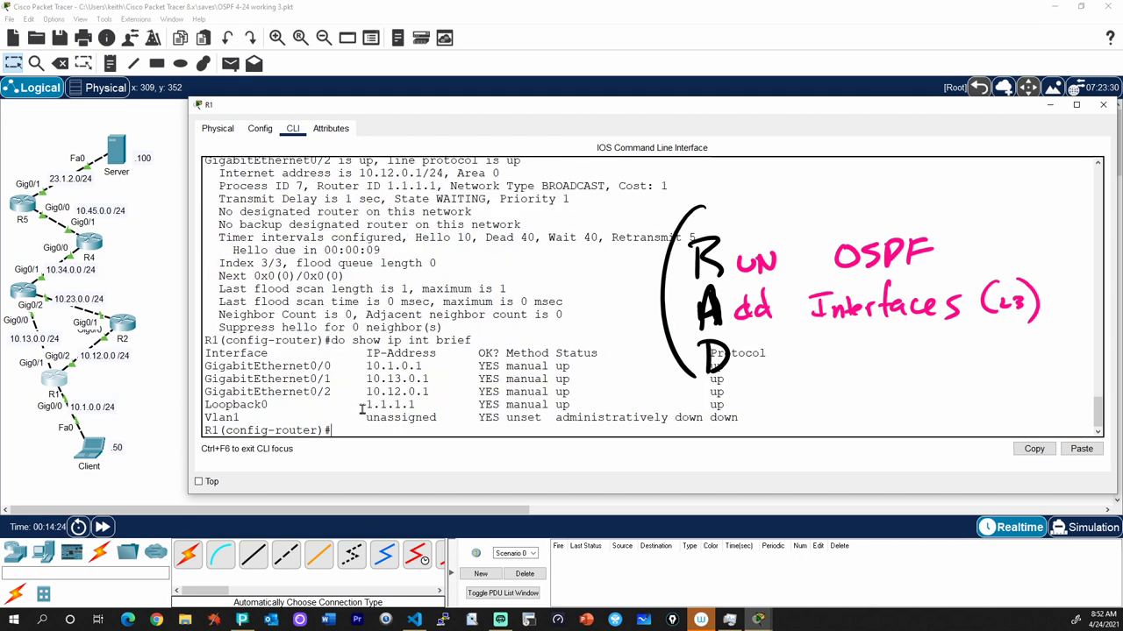
drag(366, 405, 370, 405)
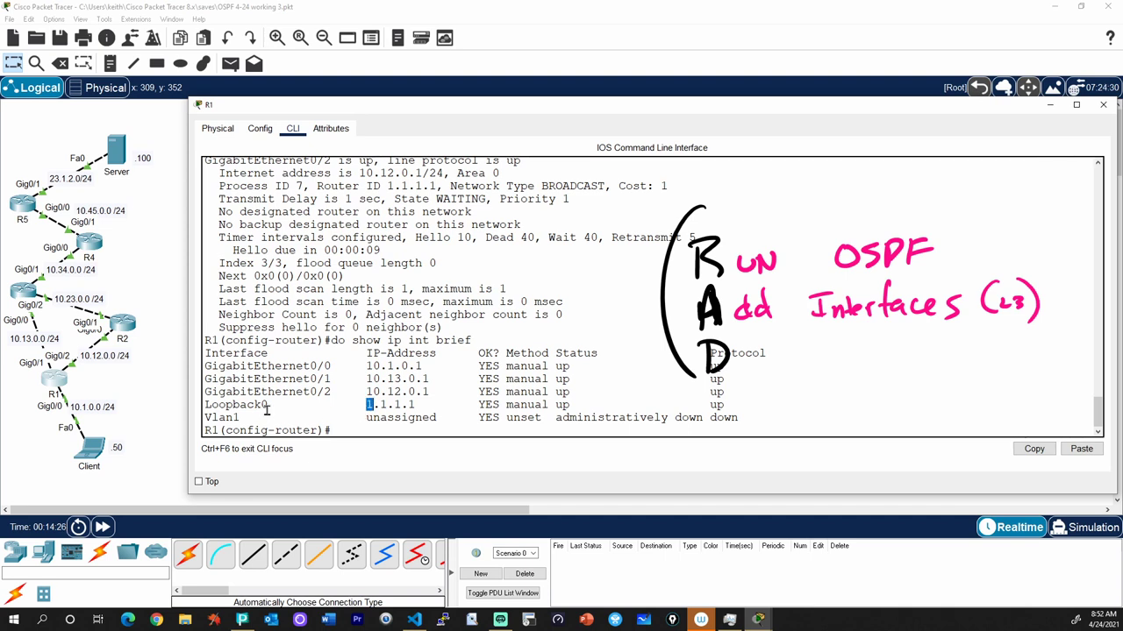
click(360, 408)
Add R1's loopback network to OSPF with network 1.1.0.0 0.0.255.255 area 0, reviewing the statement against the interface addresses before submitting it
text(net)
key(Tab)
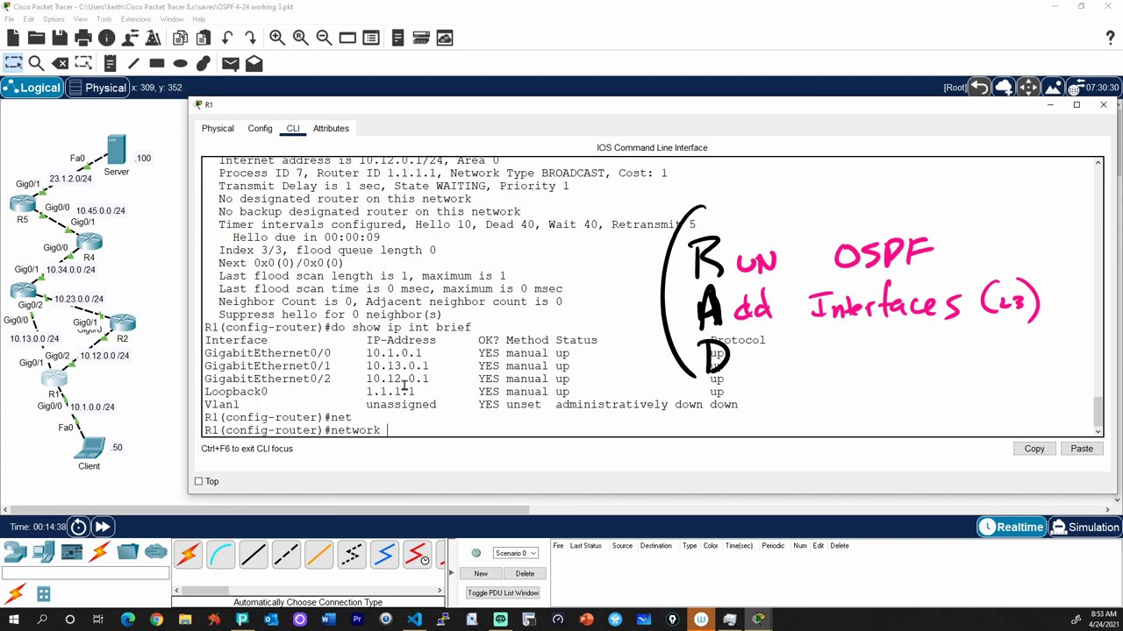
text(1.1.0.0)
text(0.0.2)
text(55 area 0)
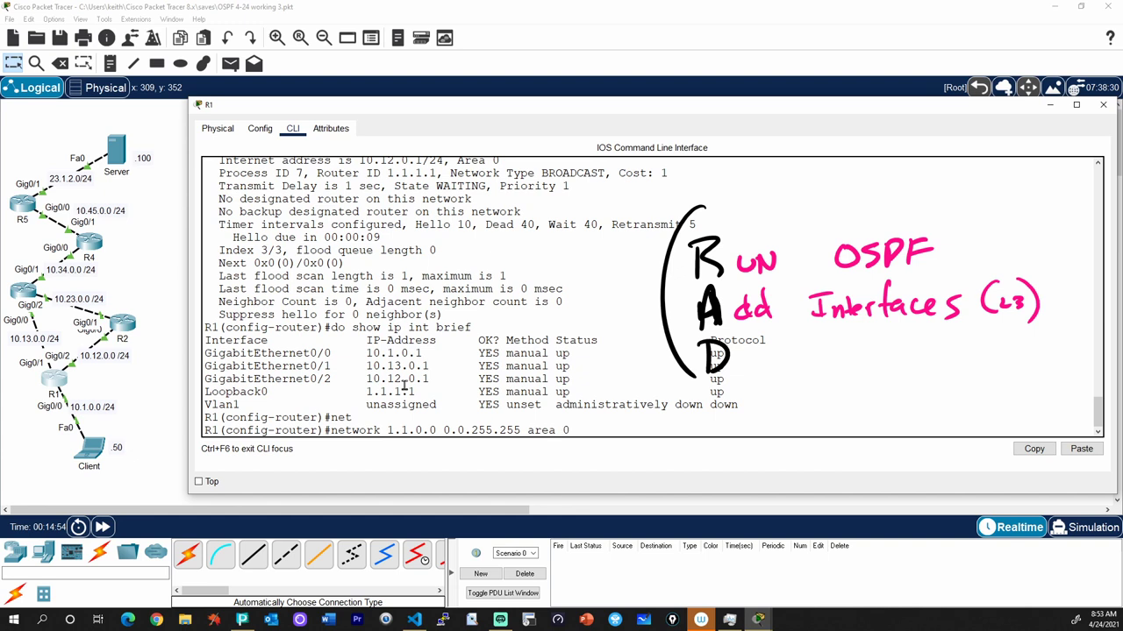
drag(332, 430, 572, 430)
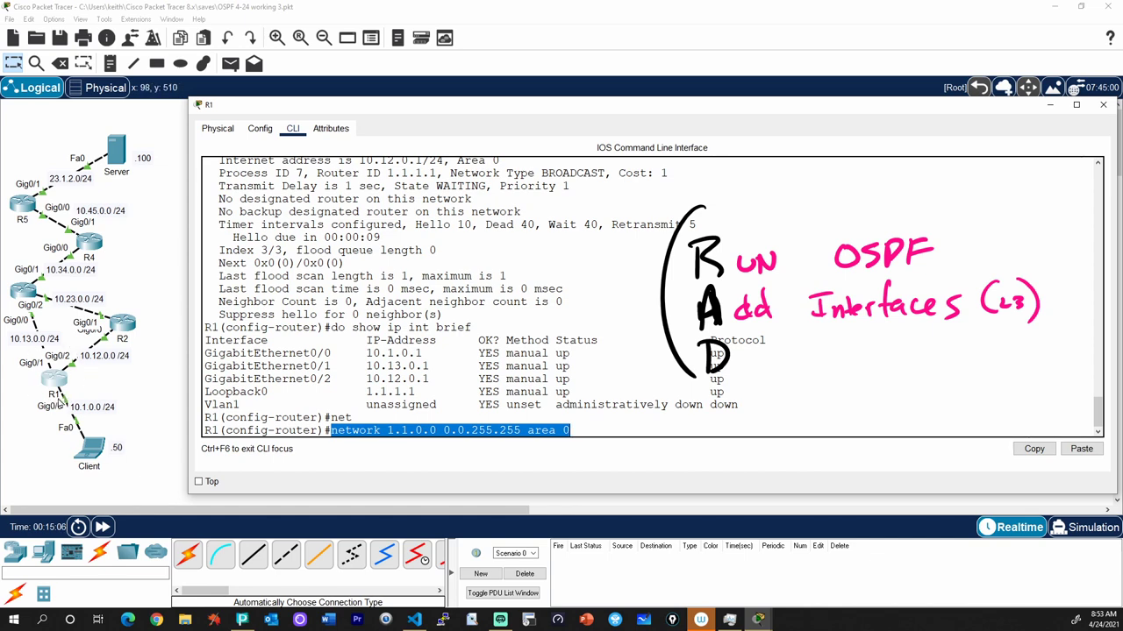
scroll(407, 306, up, 2)
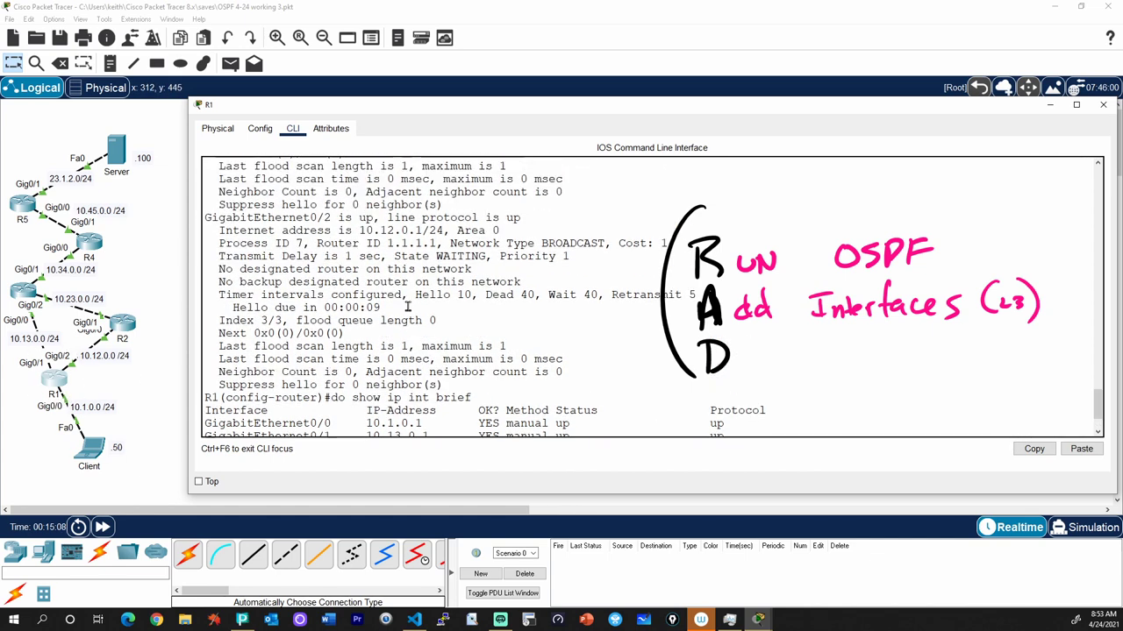
scroll(407, 306, up, 1)
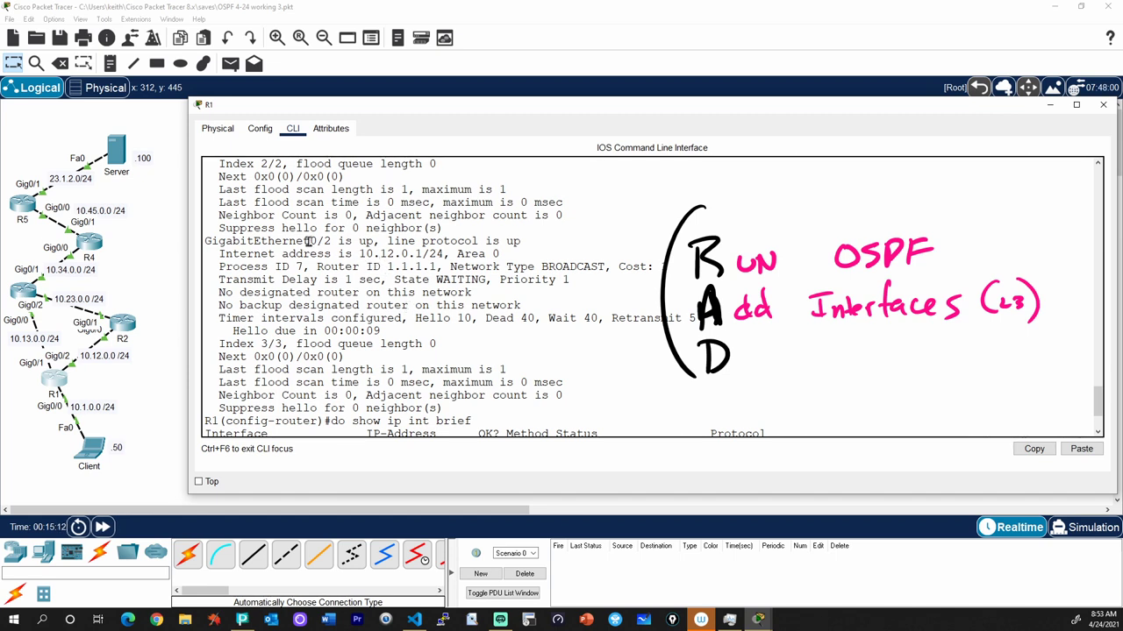
drag(359, 254, 405, 253)
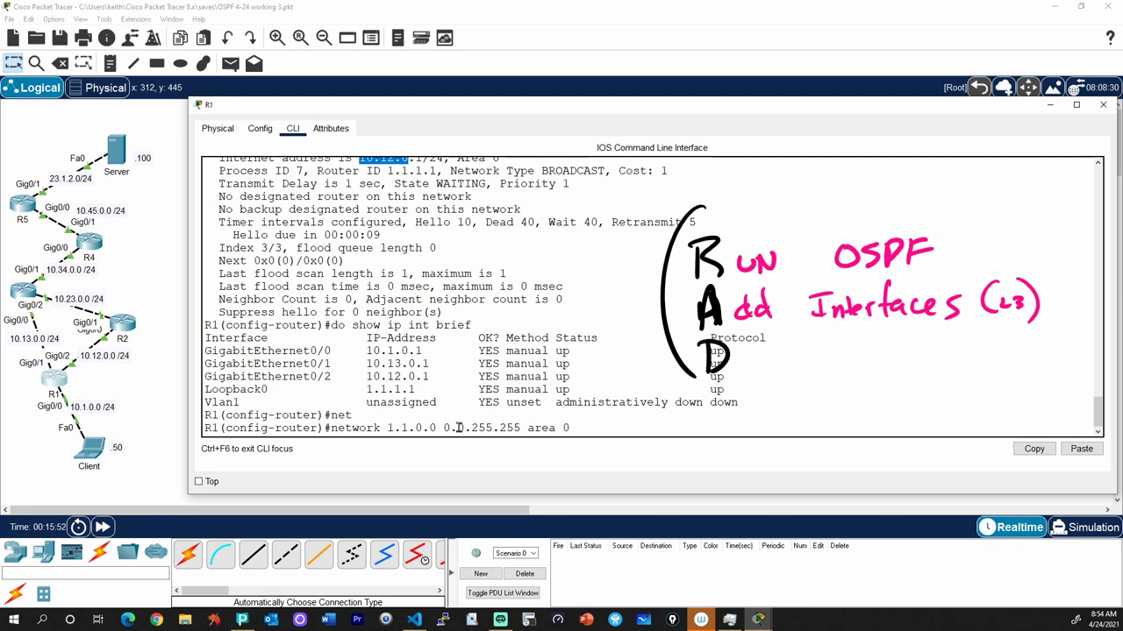
drag(471, 427, 522, 427)
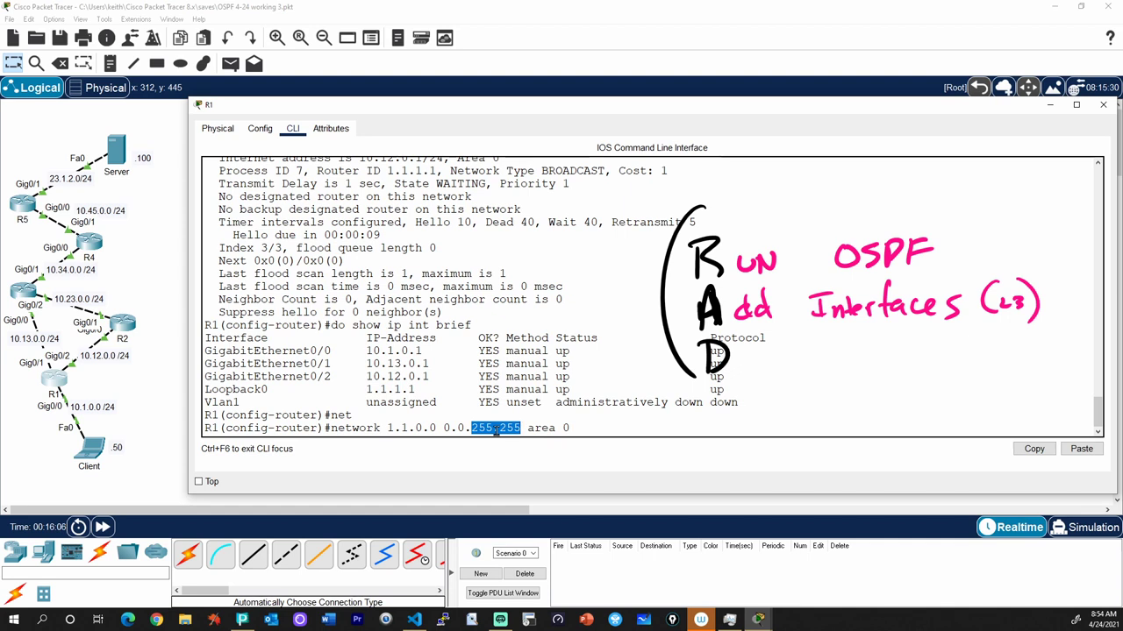
key(Return)
Recheck R1's OSPF interfaces with do show ip ospf int, highlighting the Loopback0 entry, its address's first two octets and its area
text(do show ip ospf int)
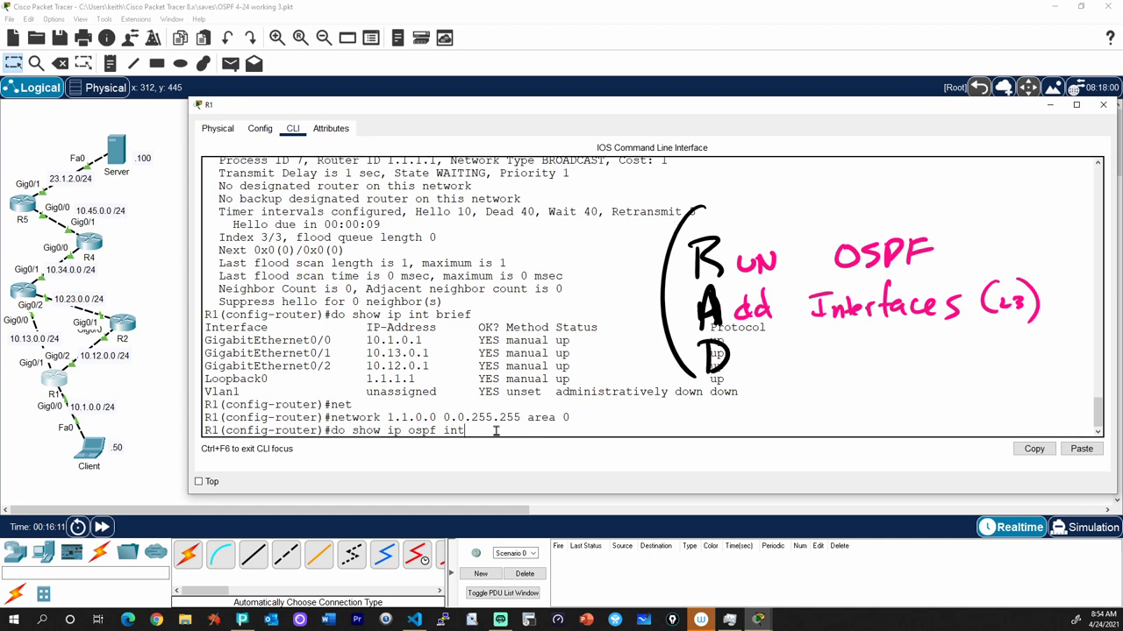
key(Return)
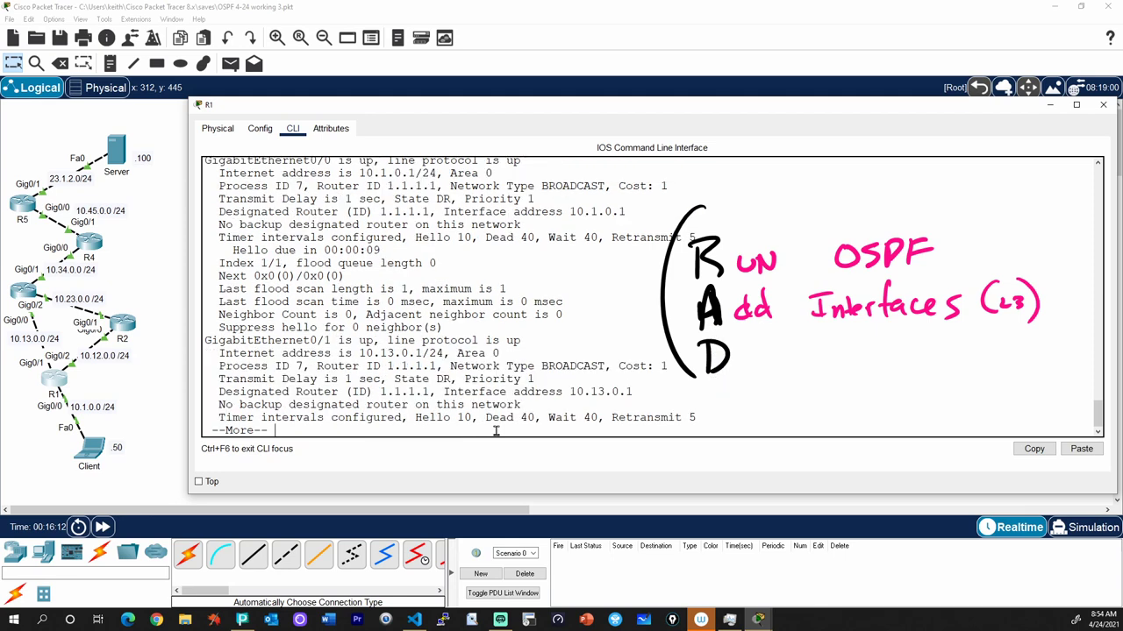
key(space)
key(space)
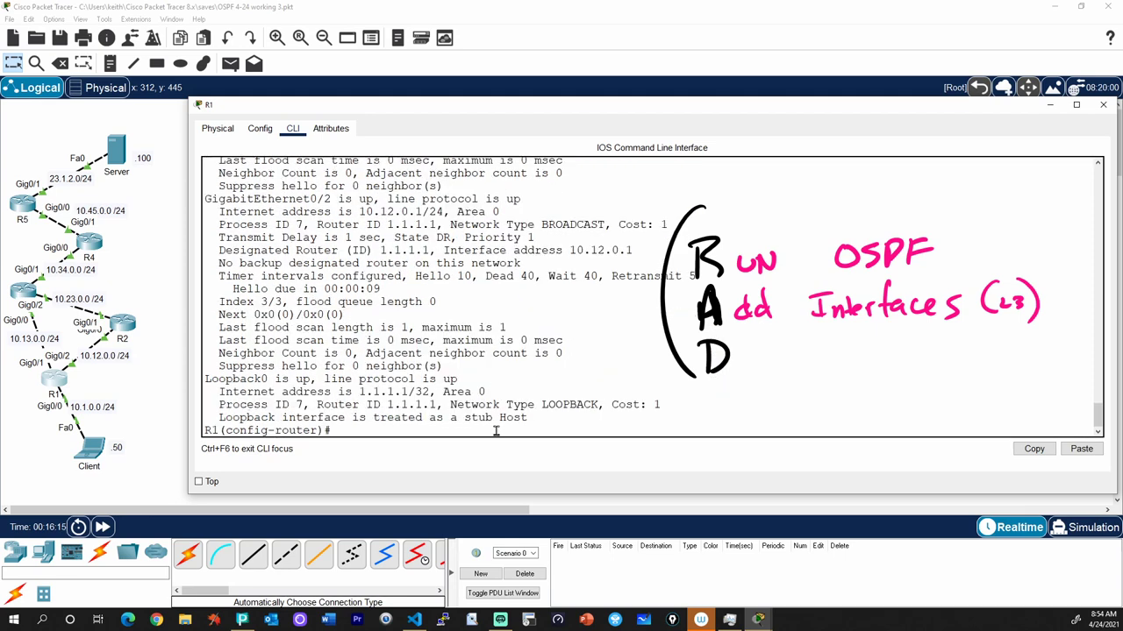
triple_click(238, 379)
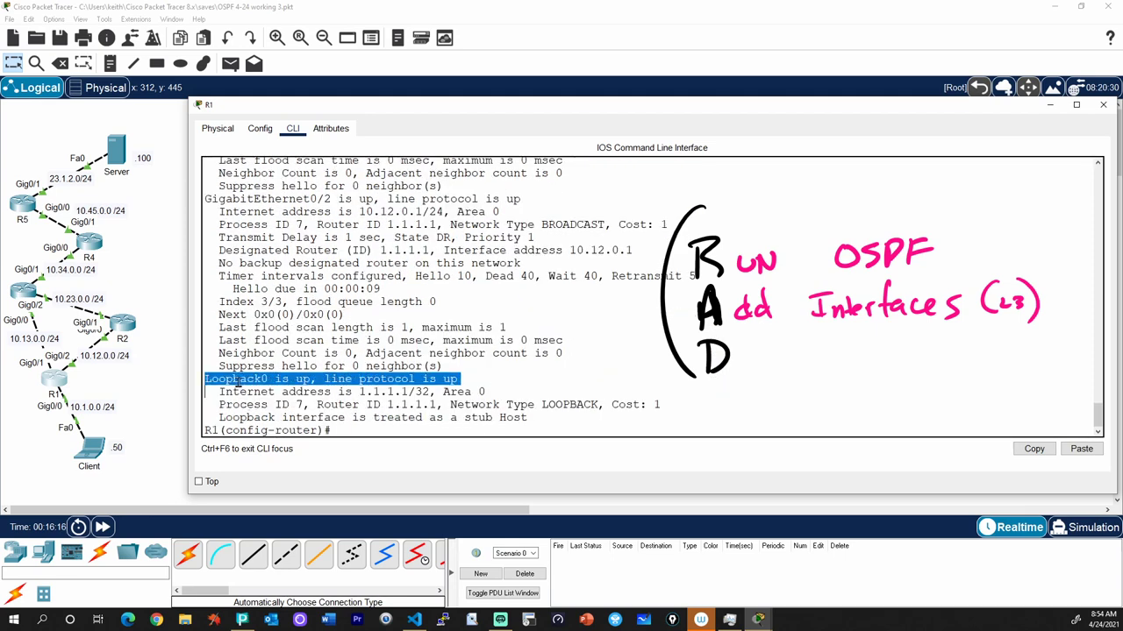
click(360, 393)
drag(377, 392, 382, 392)
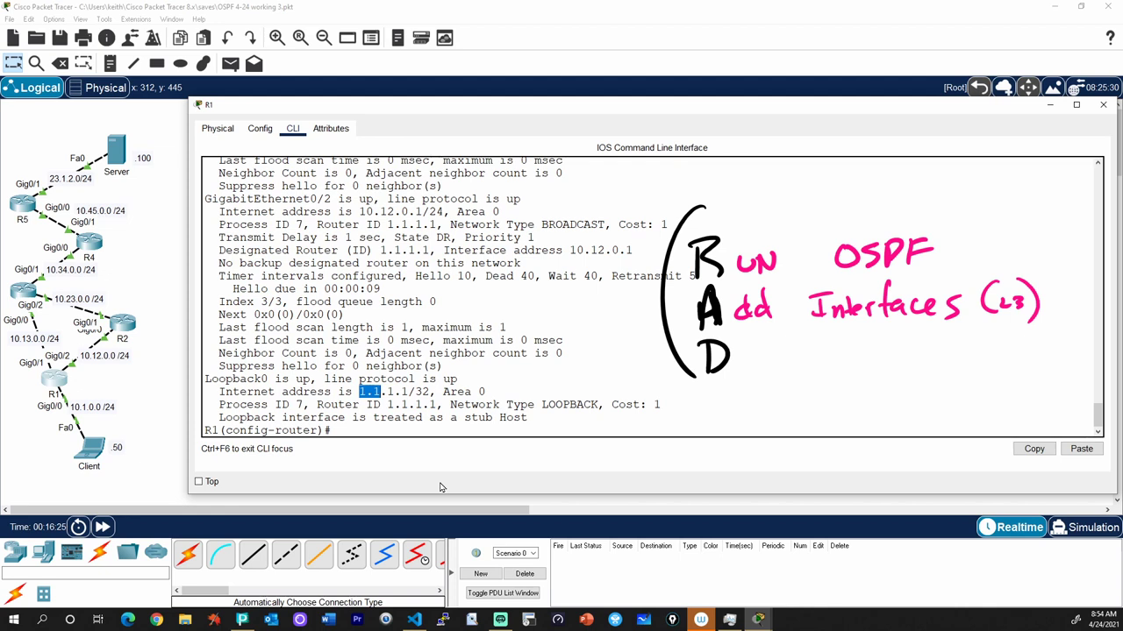
drag(443, 392, 487, 392)
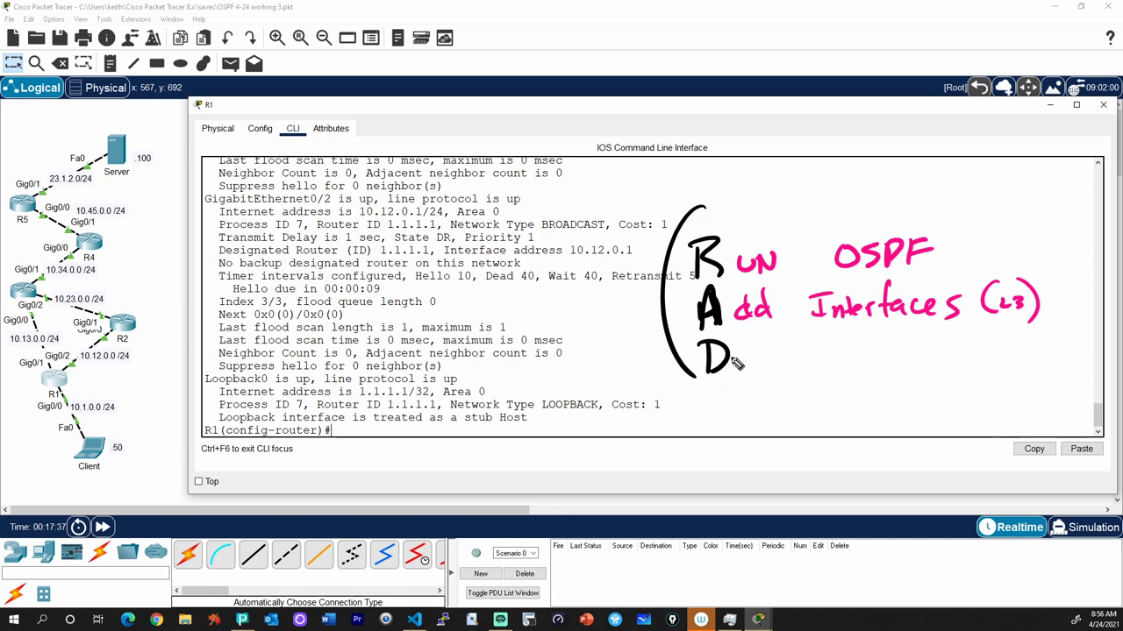
Extend the handwritten D of the checklist to read "Discover/Dynamic Neighbors" and draw an arrow down to the R
mouse_move(747, 357)
mouse_down()
mouse_move(745, 368)
mouse_move(881, 350)
mouse_move(875, 361)
mouse_move(914, 358)
mouse_move(885, 386)
mouse_move(948, 411)
mouse_up()
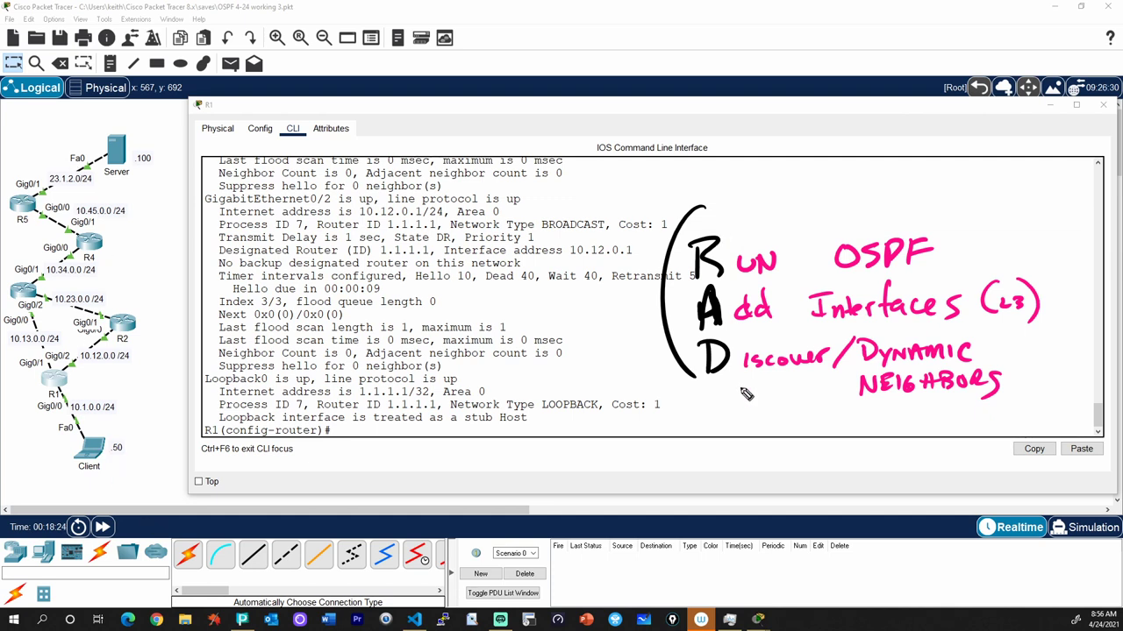
drag(727, 176, 735, 203)
Open router R2's command line, widen its window on both sides and bring up the R2# prompt
click(125, 326)
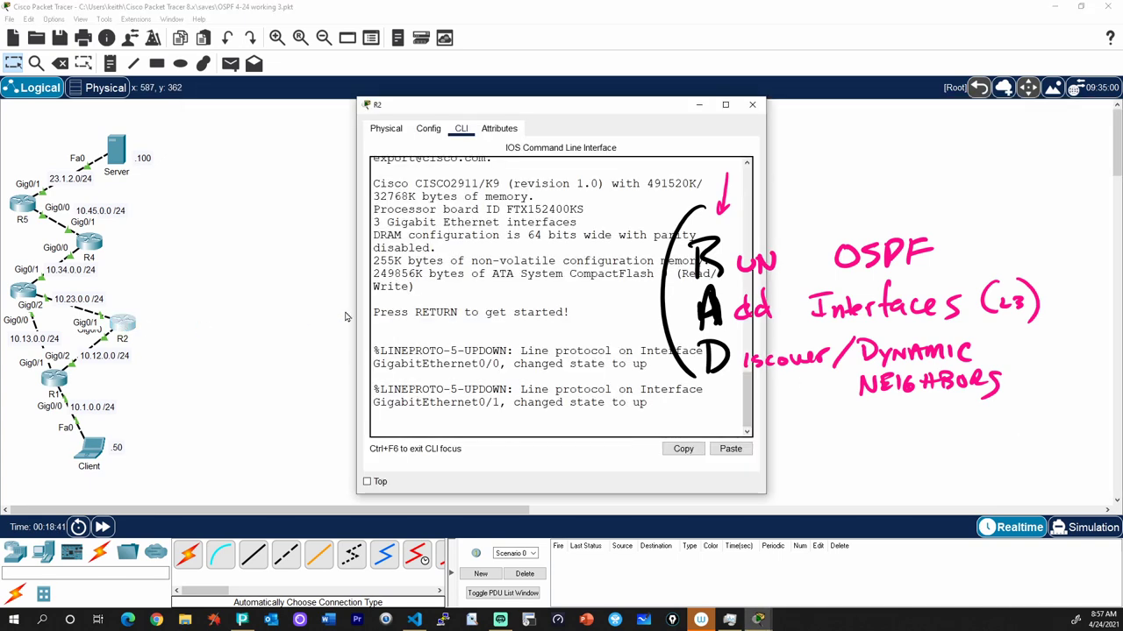
drag(356, 330, 171, 333)
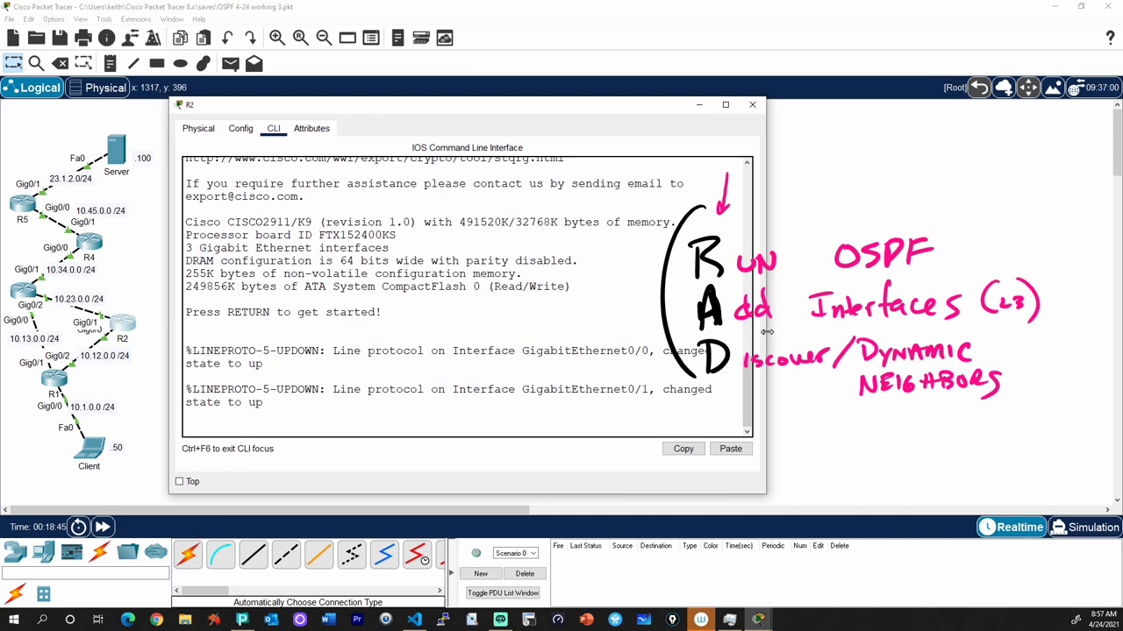
drag(765, 331, 1079, 331)
key(Return)
key(Return)
key(Return)
key(Return)
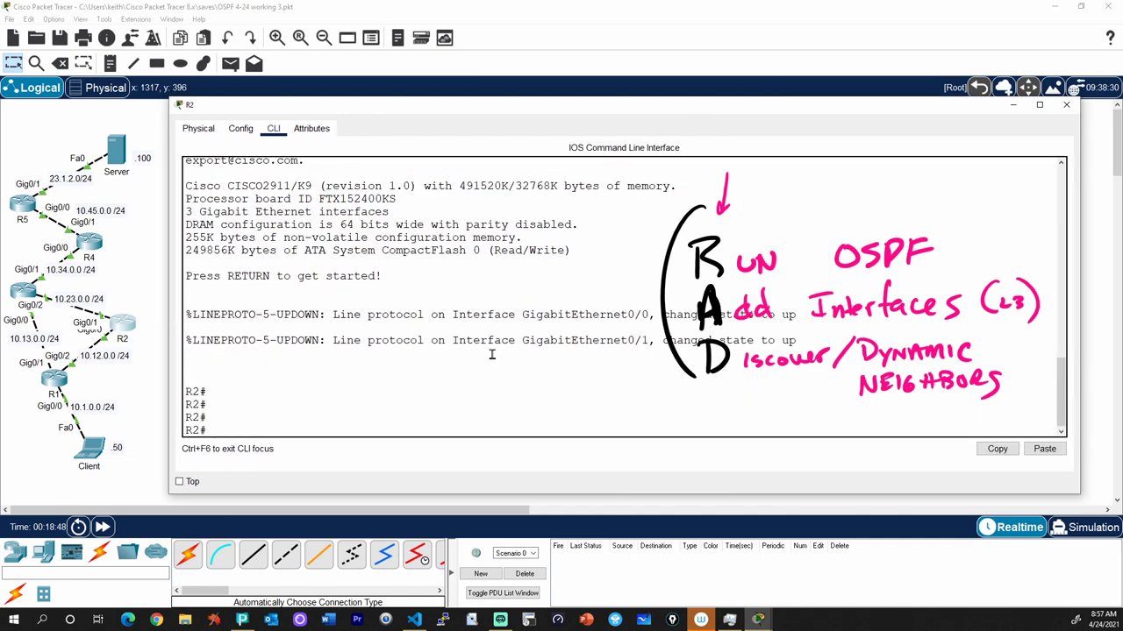
List R2's CDP neighbors with show cdp ne and highlight the R1 entry
text(show cdp ne)
key(Return)
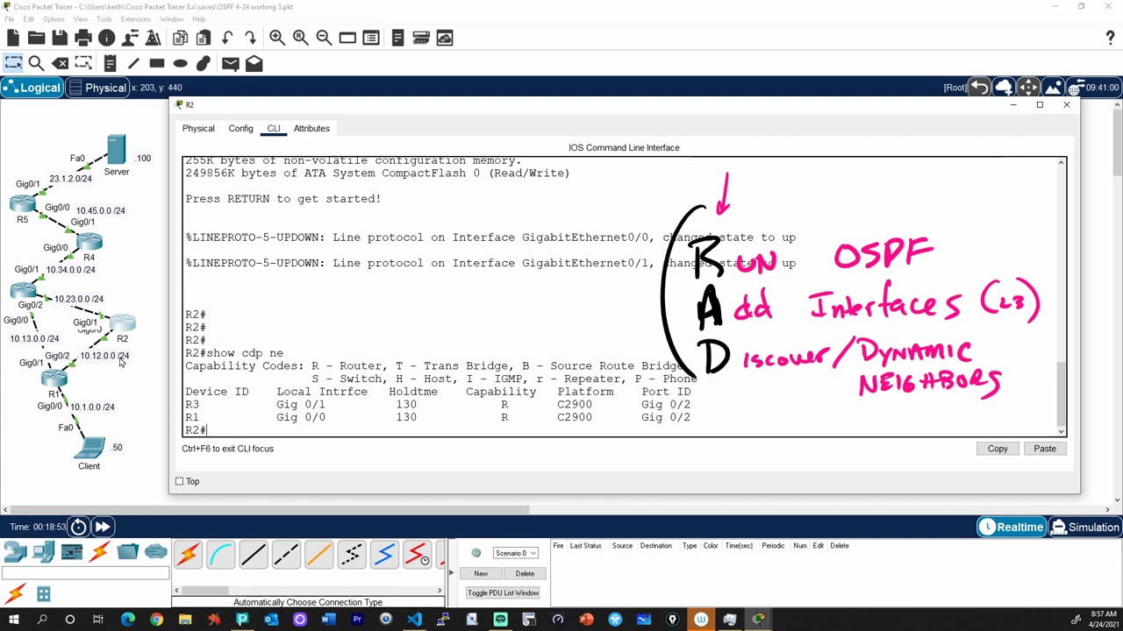
triple_click(306, 418)
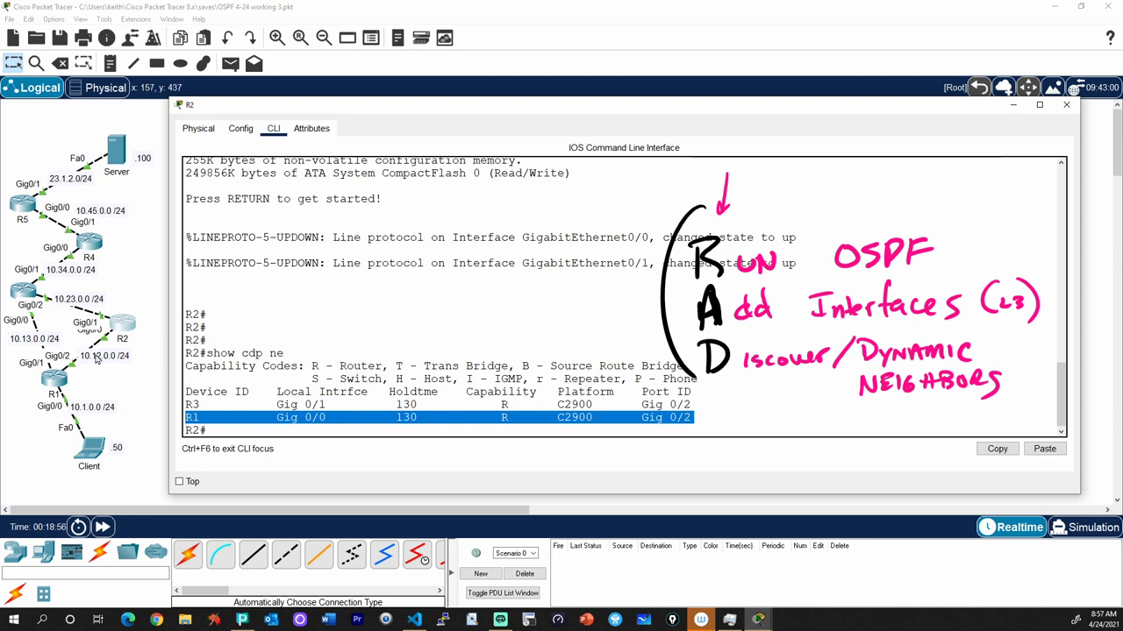
Check R2's interface addresses and status with show ip int brief
click(307, 348)
text(show)
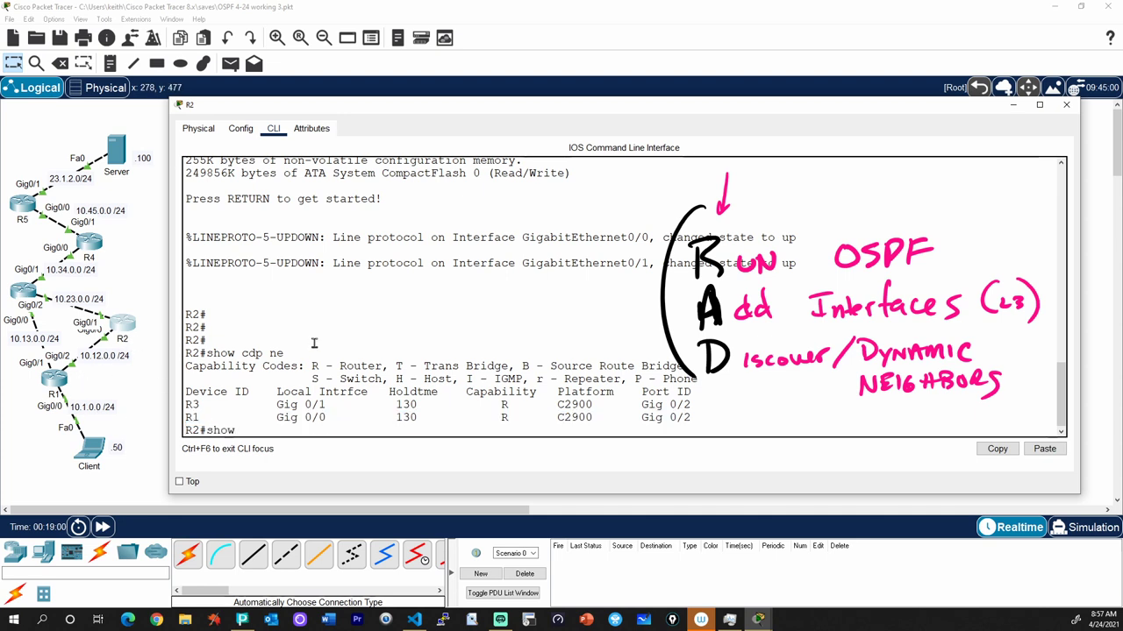
text( ip int brief)
key(Return)
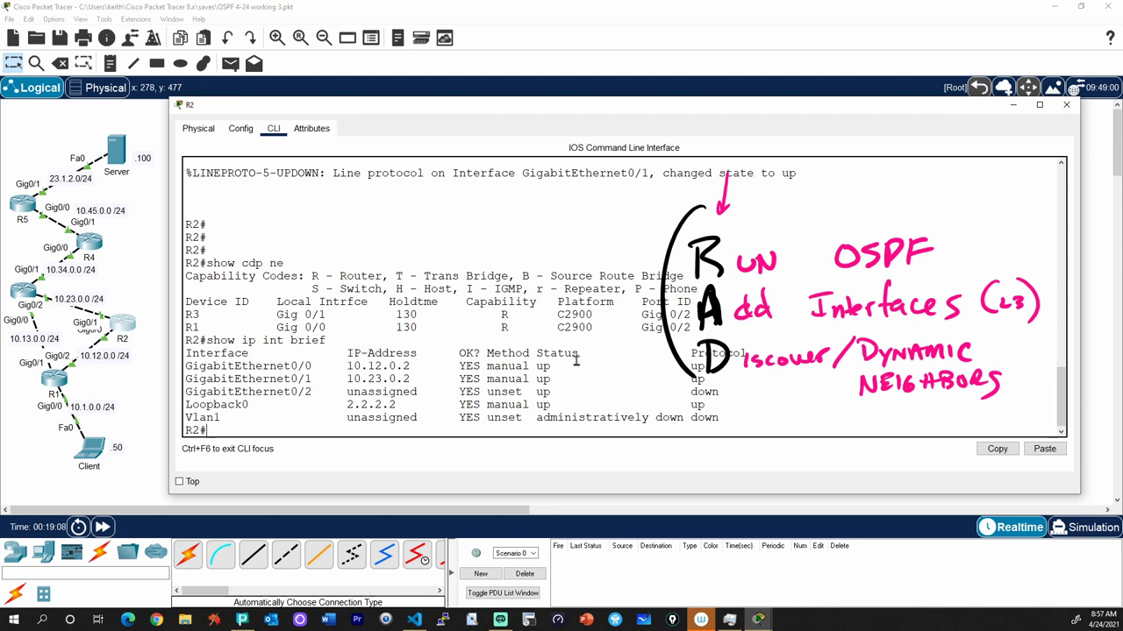
Check whether R2 already runs a routing protocol with show ip prot and show ip ospf
key(Return)
key(Return)
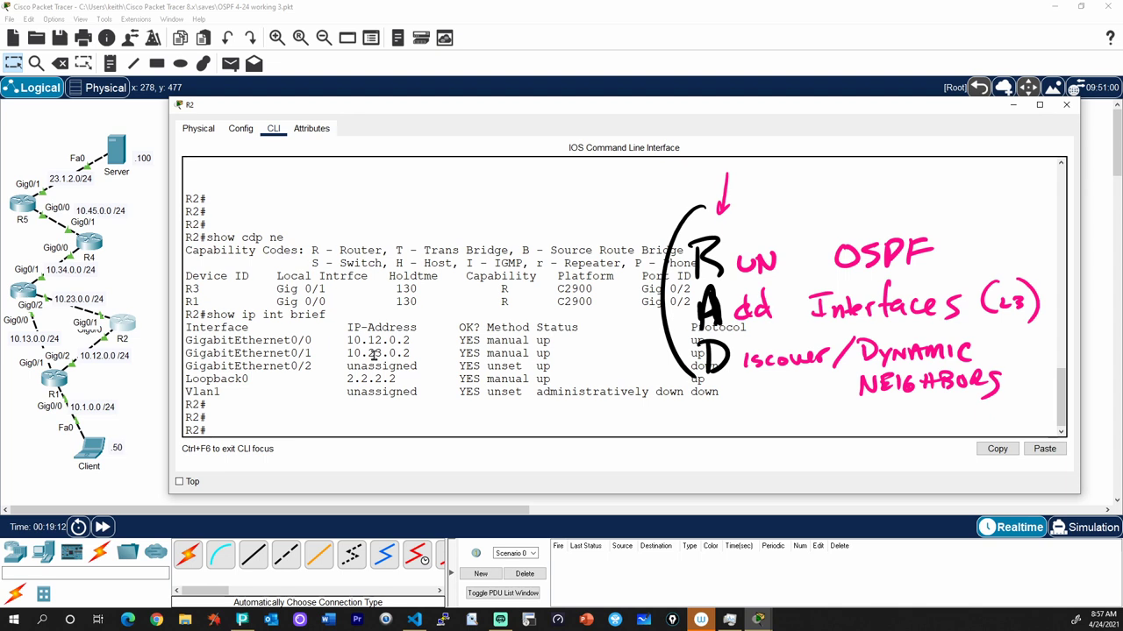
text(show ip prot)
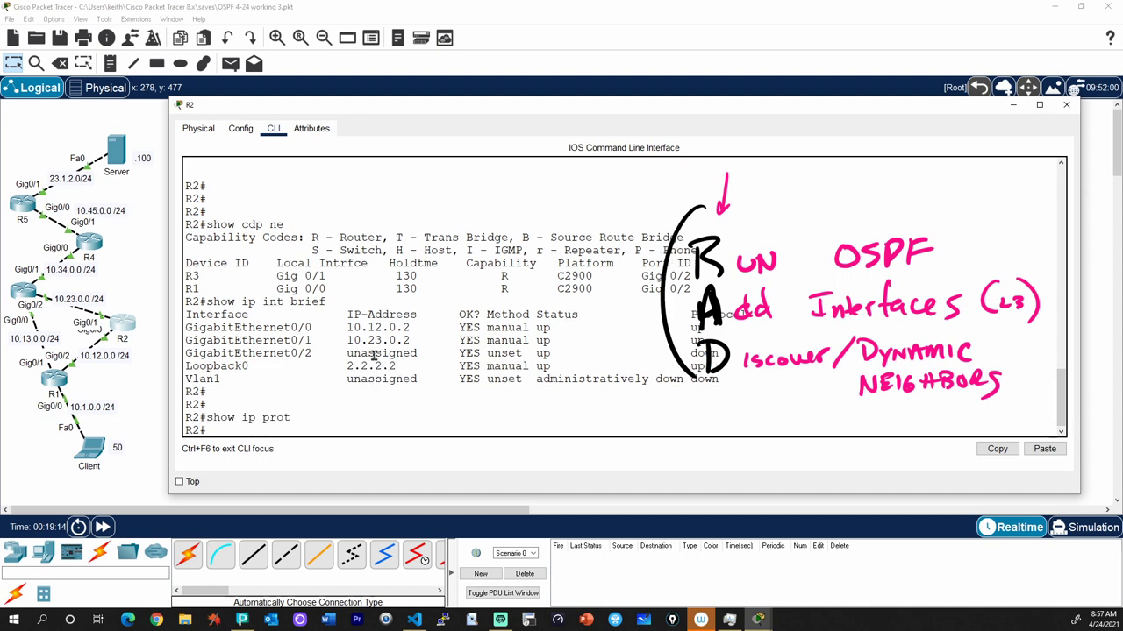
key(Return)
key(Return)
key(Return)
text(show ip)
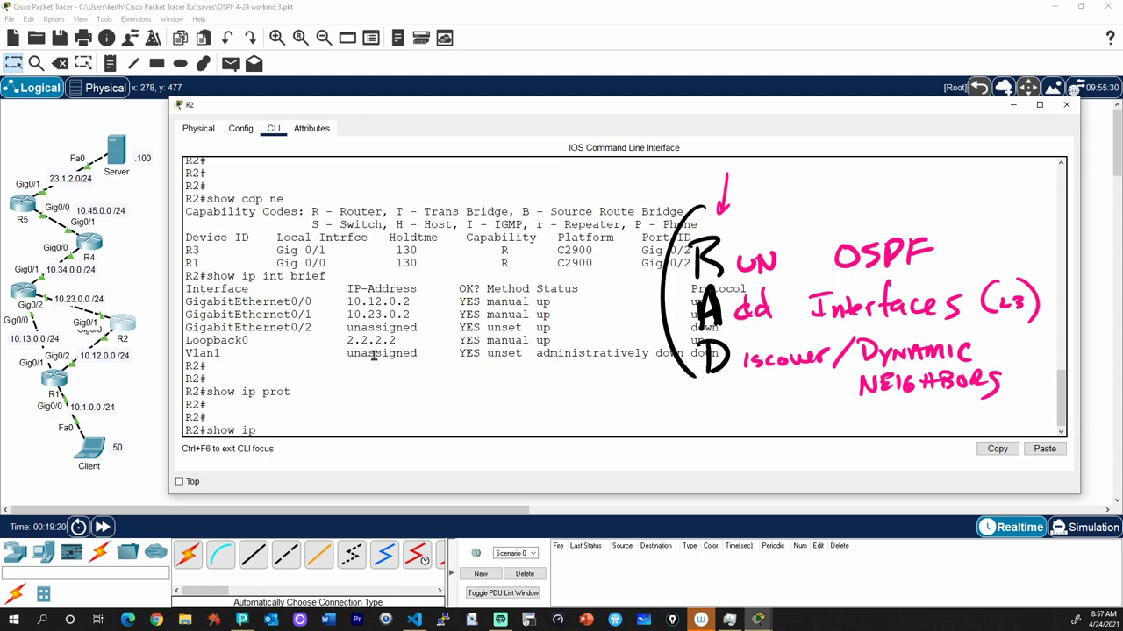
key(Return)
key(Return)
Enter R2's global configuration mode, list the allowed OSPF process IDs and start OSPF with router ospf 6783
key(Return)
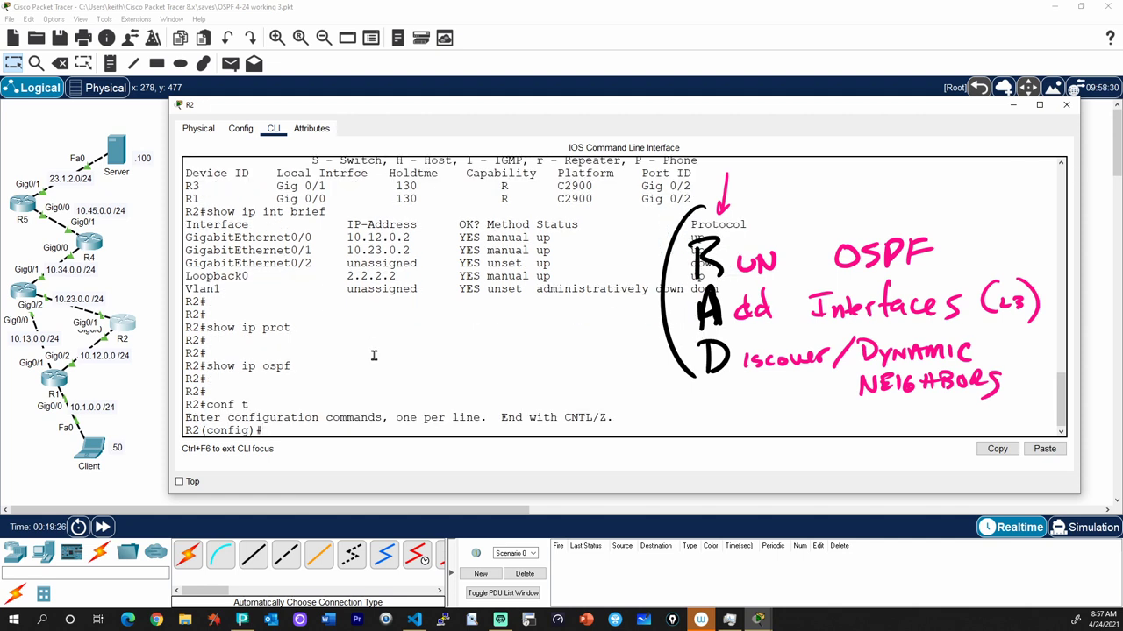
text(ospf ?)
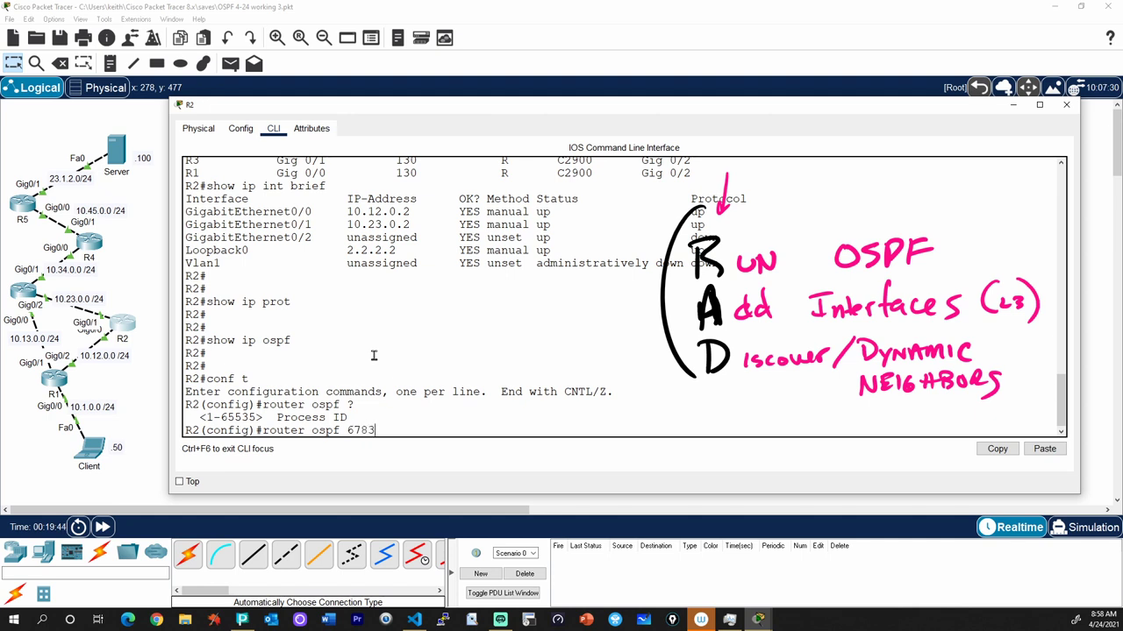
key(Return)
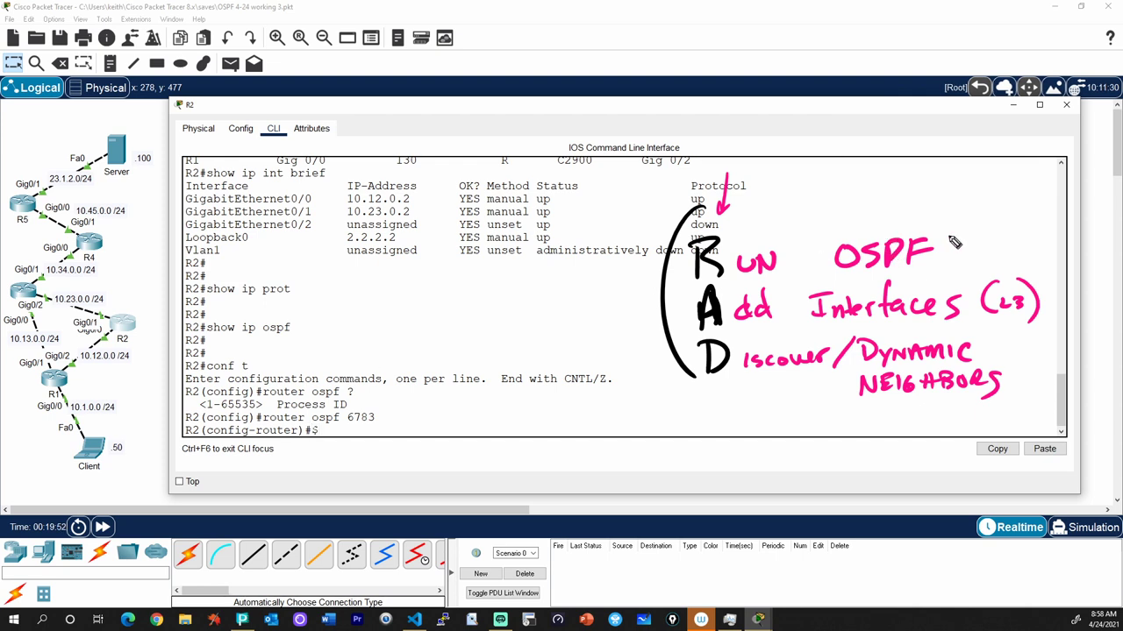
Draw a black arrow beside OSPF in the checklist, then write an underlined "Router-ID" above it with an arrow down to OSPF
drag(941, 243, 960, 220)
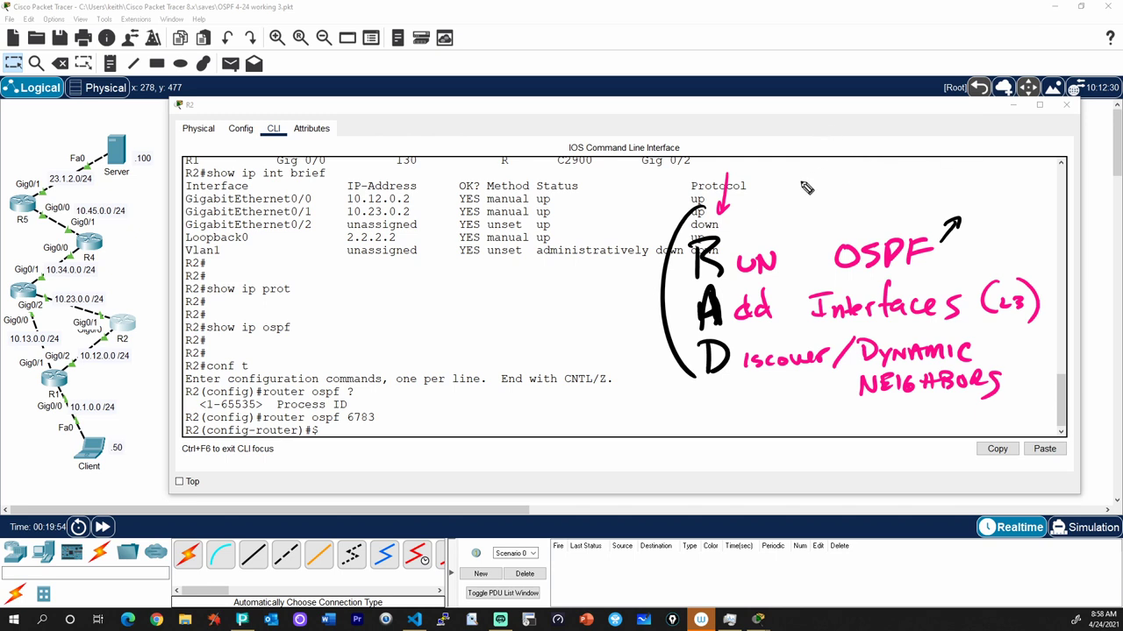
mouse_move(806, 163)
mouse_down()
mouse_move(823, 184)
mouse_move(886, 176)
mouse_up()
drag(888, 174, 895, 173)
drag(898, 163, 906, 179)
drag(813, 202, 920, 194)
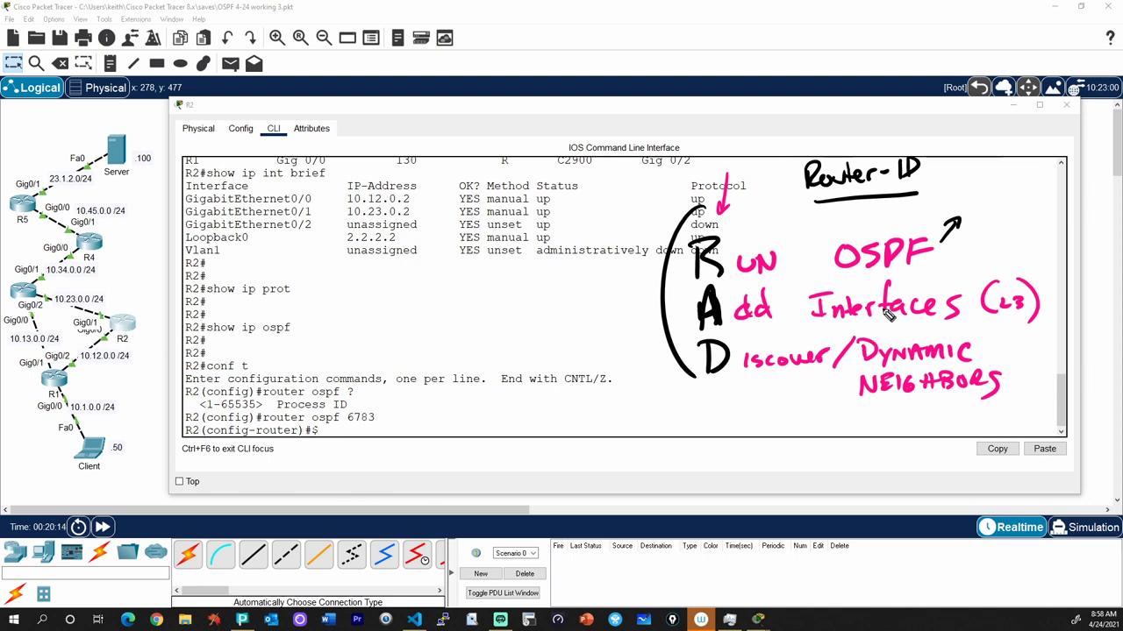
mouse_move(882, 198)
mouse_down()
mouse_move(882, 225)
mouse_move(890, 216)
mouse_up()
Write list item "1. Conf. Router-ID" over the console, mark the router ospf 6783 command with an arrow and draw a diagonal line from 2.2.2.2
drag(383, 277, 382, 295)
click(393, 292)
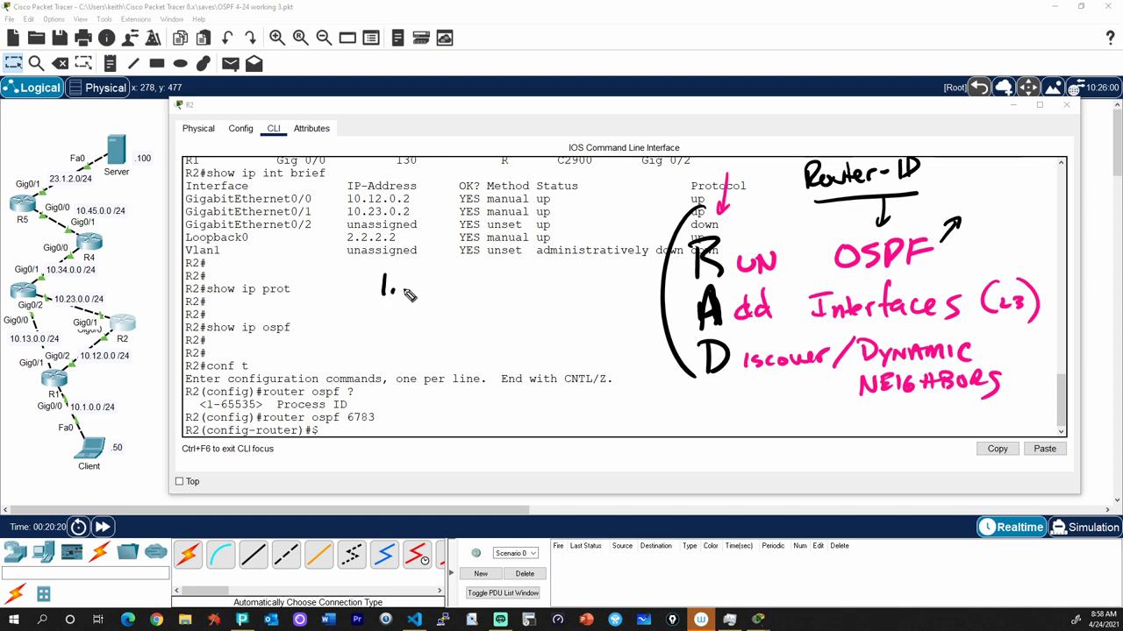
drag(388, 409, 405, 392)
mouse_move(439, 284)
mouse_down()
mouse_move(428, 289)
mouse_move(628, 279)
mouse_up()
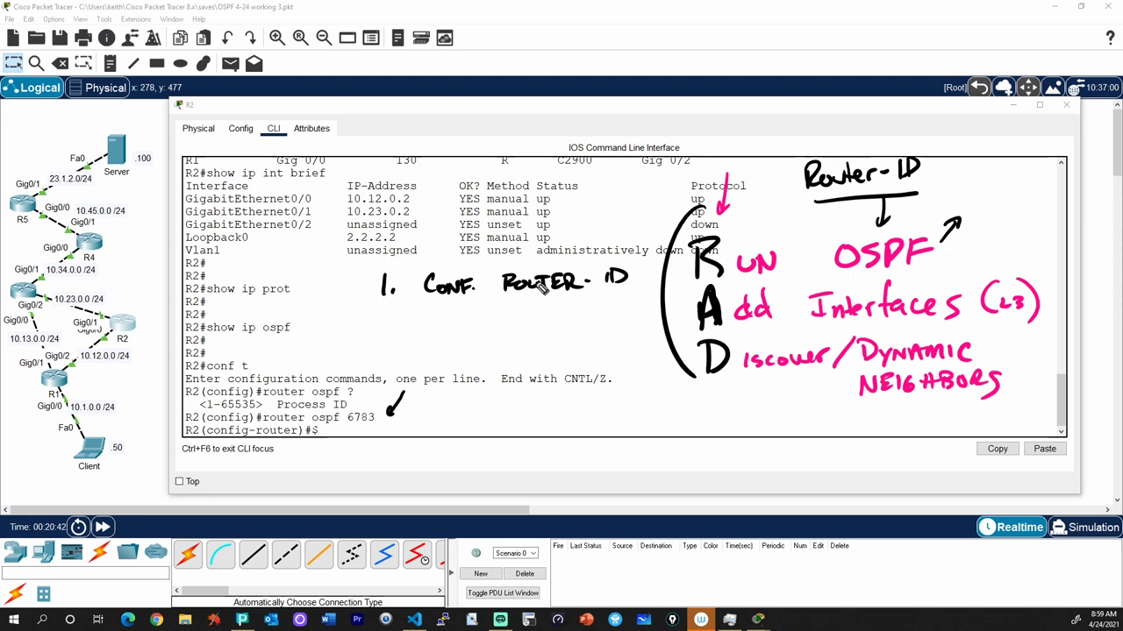
drag(371, 234, 649, 348)
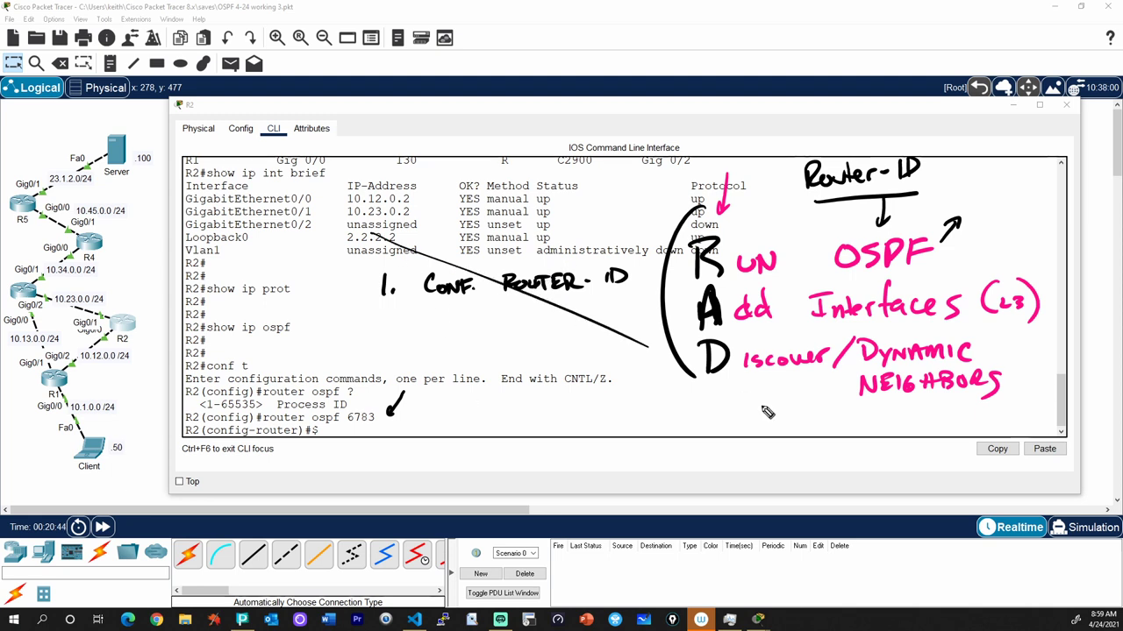
Write list item "2. Highest IP on Loopb.", box the Loopback0 address and draw a curved arrow from the item to it
drag(380, 317, 393, 329)
drag(399, 324, 400, 324)
mouse_move(428, 312)
mouse_down()
mouse_move(563, 313)
mouse_move(560, 328)
mouse_move(617, 323)
mouse_move(634, 305)
mouse_move(649, 319)
mouse_move(682, 312)
mouse_up()
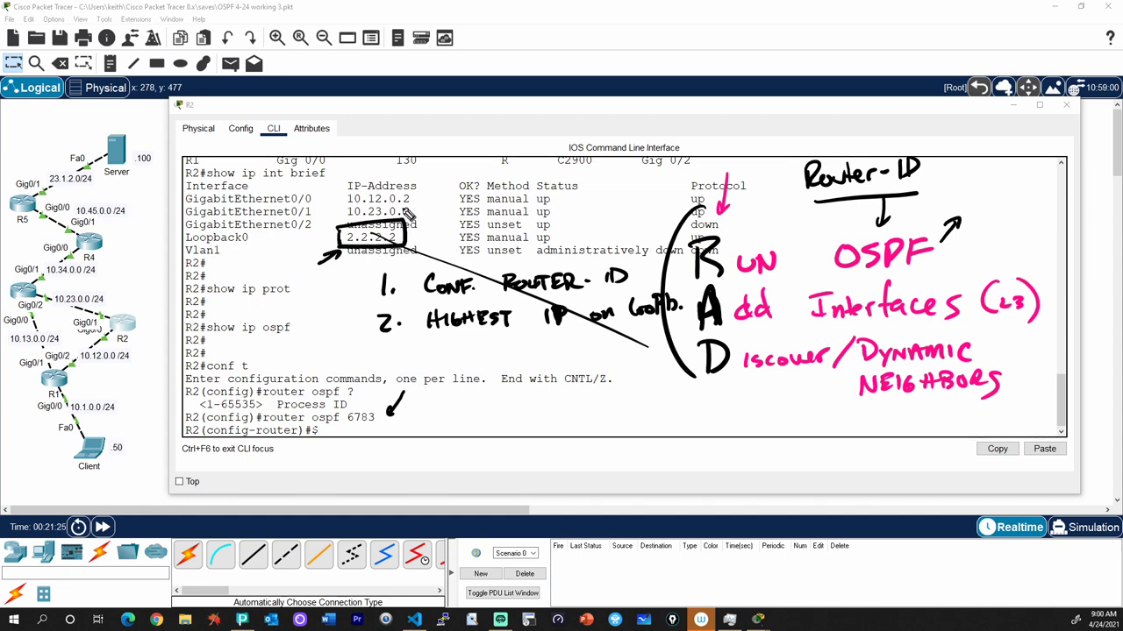
mouse_move(412, 335)
mouse_down()
mouse_move(374, 364)
mouse_move(362, 303)
mouse_up()
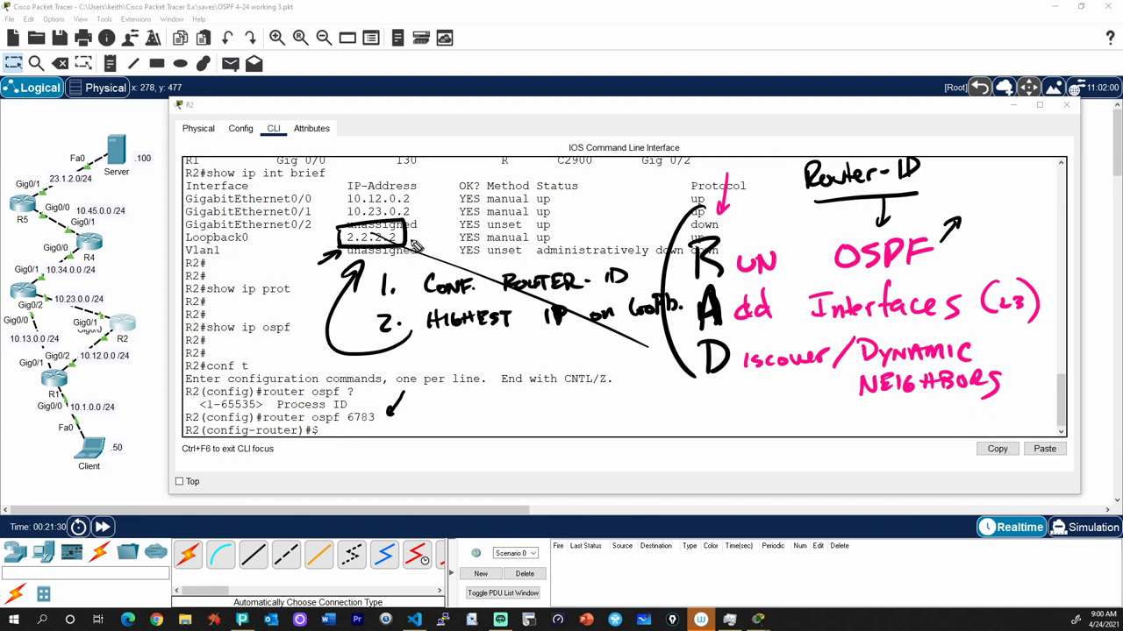
Write list item 3 with ditto marks and "L3" below the highest-IP item
mouse_move(393, 355)
mouse_down()
mouse_move(403, 367)
mouse_move(393, 376)
mouse_move(446, 368)
mouse_move(451, 379)
mouse_move(471, 359)
mouse_up()
click(409, 371)
drag(477, 353, 477, 358)
drag(554, 345, 555, 351)
drag(558, 344, 626, 360)
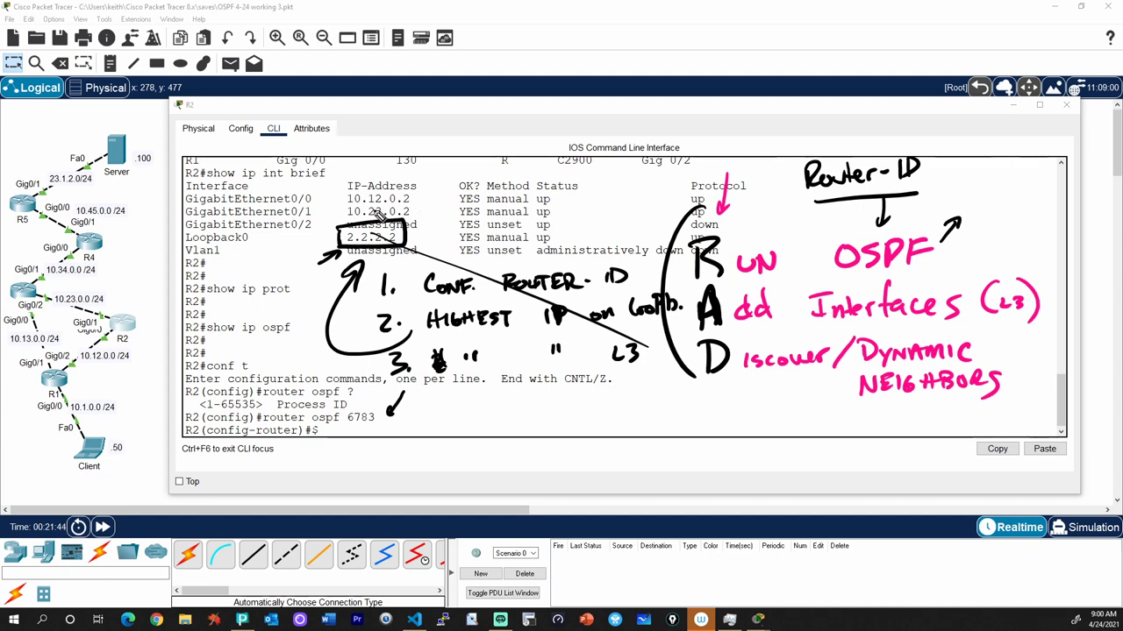
Display R2's OSPF process details with do show ip ospf, adding blank prompts below the output
click(514, 369)
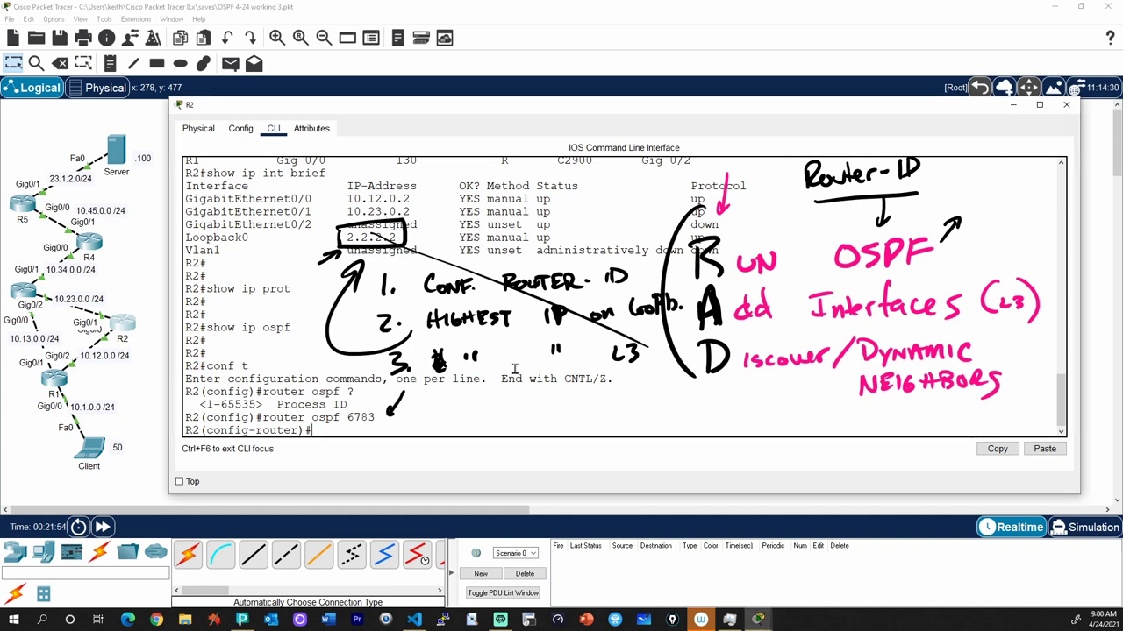
text(do s)
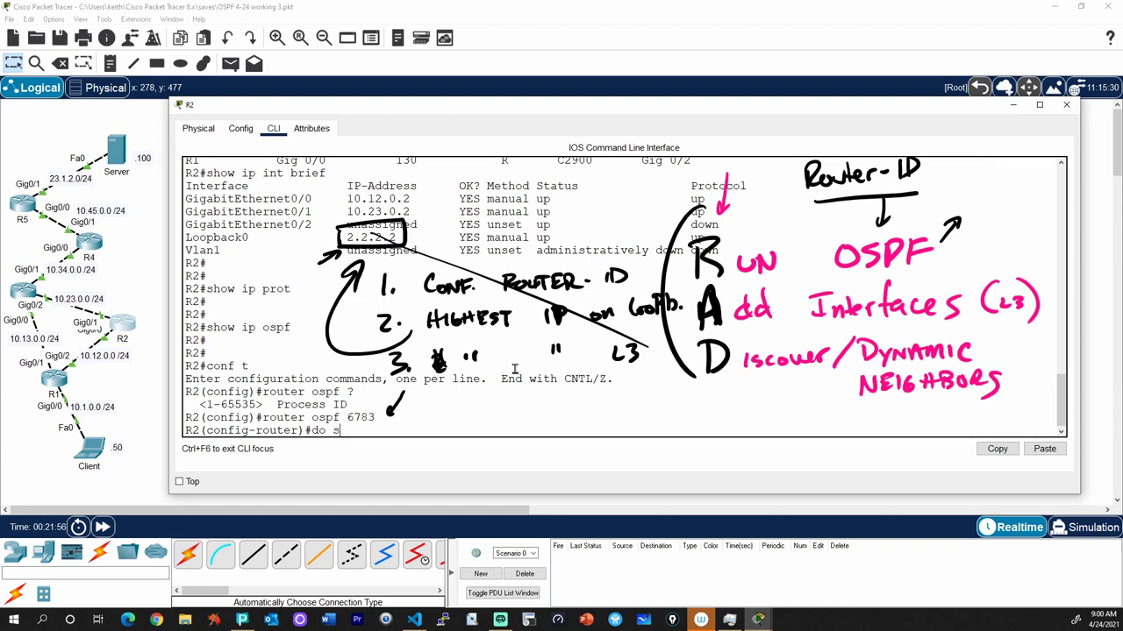
text(how ip ospf)
key(Return)
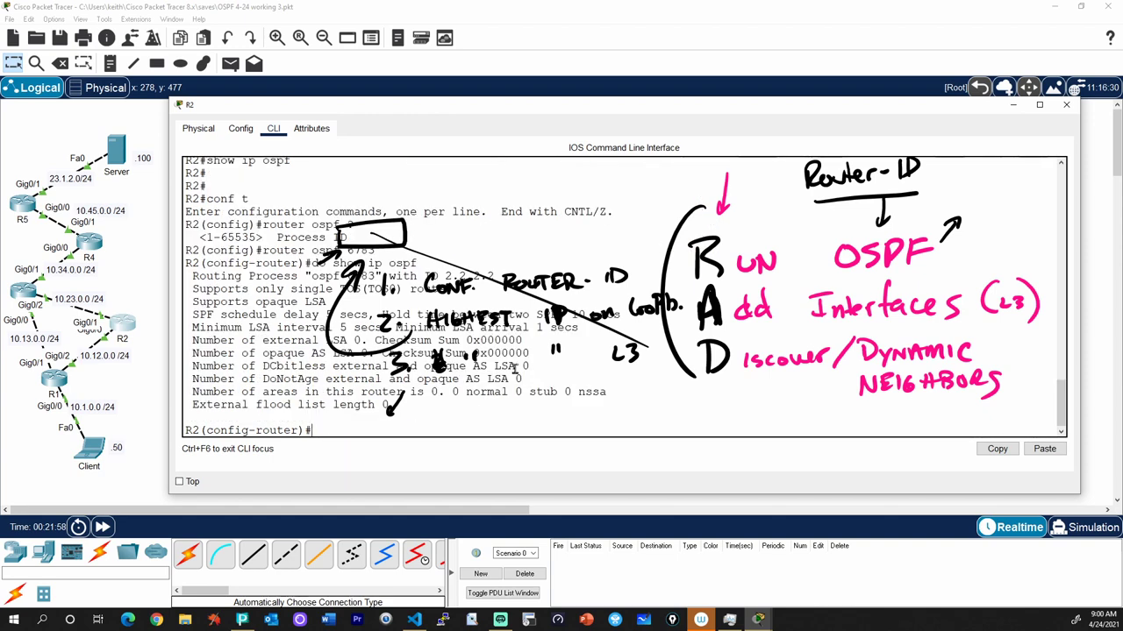
key(Return)
key(Return)
key(Return)
key(Return)
key(Return)
key(Return)
key(Return)
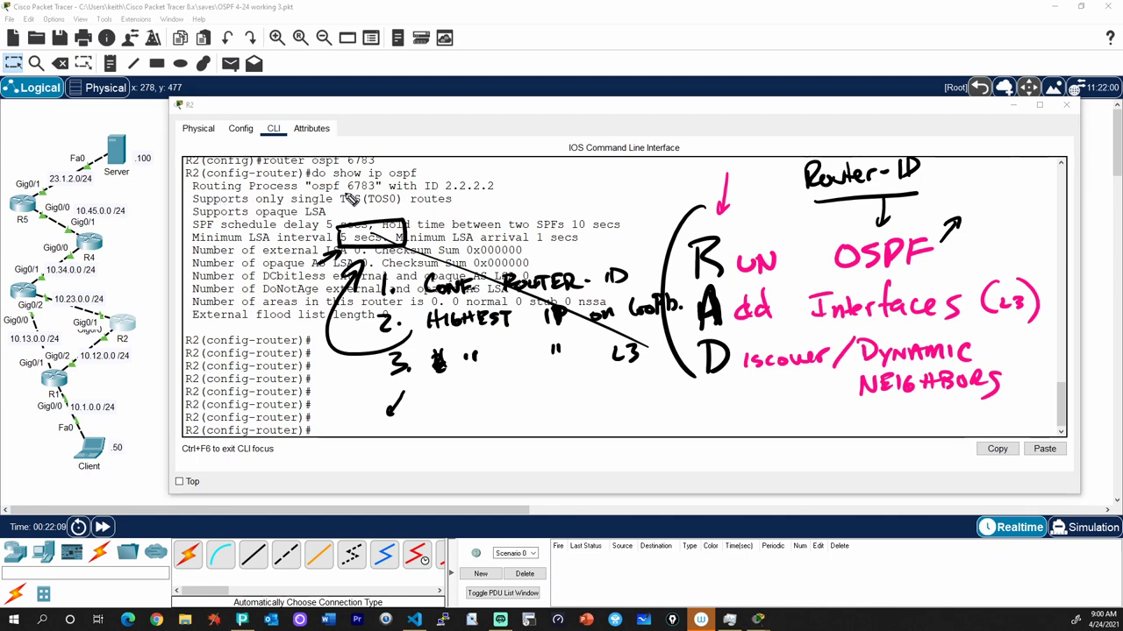
Underline process 6783, box the router ID with an arrow pointing to it, and circle R2 in the topology
mouse_move(346, 192)
mouse_down()
mouse_move(419, 173)
mouse_move(471, 203)
mouse_move(420, 200)
mouse_up()
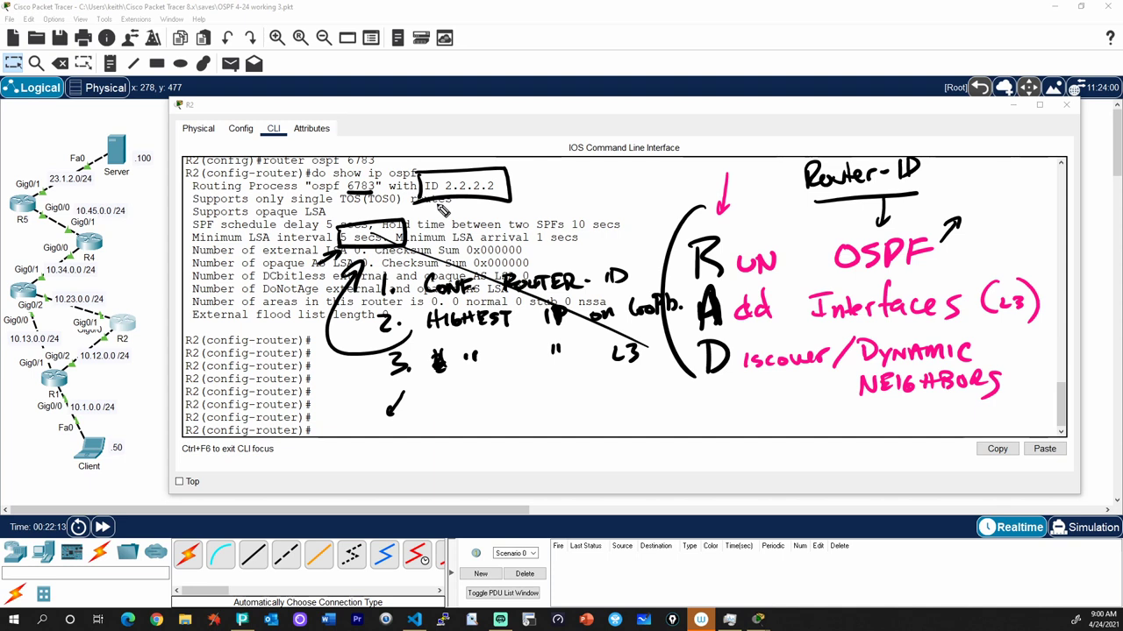
mouse_move(551, 184)
mouse_down()
mouse_move(524, 188)
mouse_move(537, 195)
mouse_up()
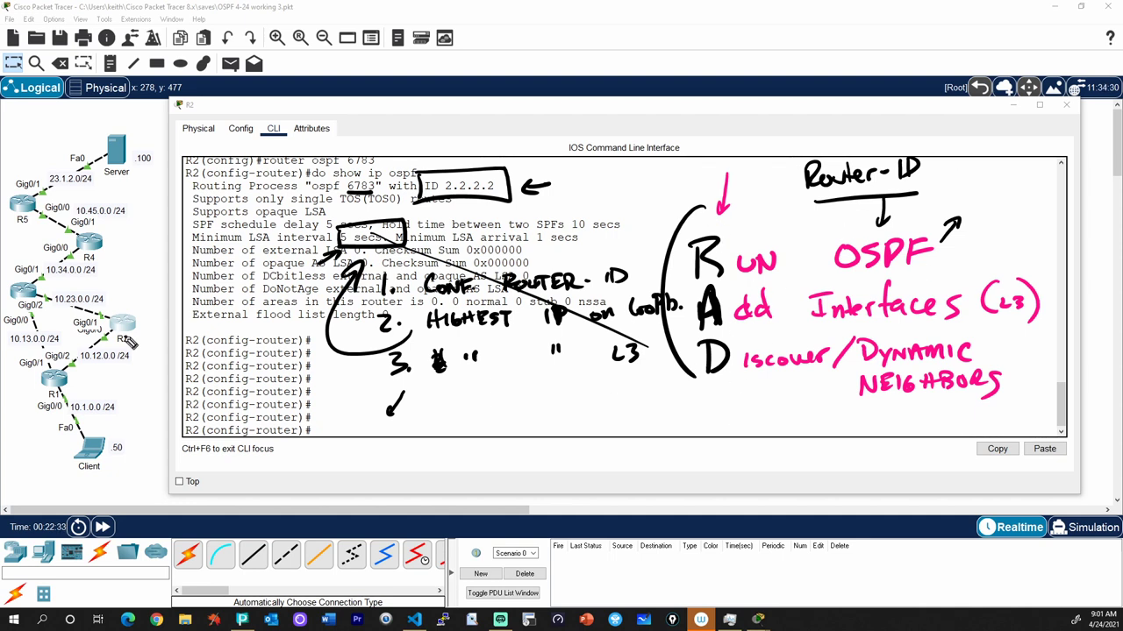
mouse_move(131, 355)
mouse_down()
mouse_move(112, 280)
mouse_move(140, 364)
mouse_up()
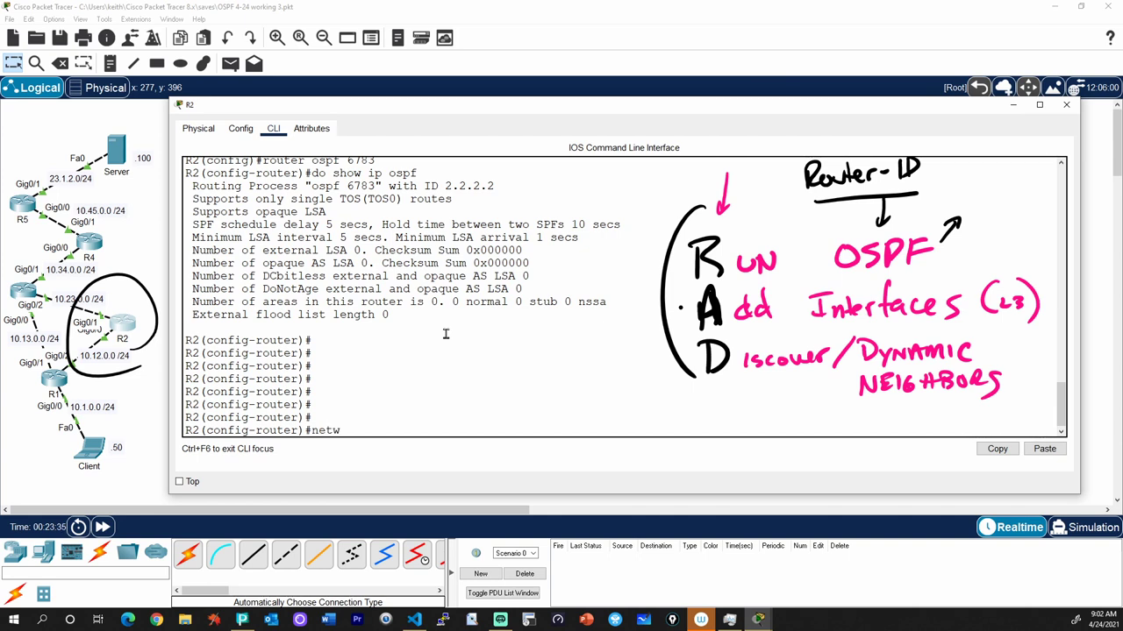
Add all of R2's interfaces to OSPF with network 0.0.0.0 255.255.255.255 area 0, highlighting the wildcard mask and address along the way
key(Tab)
text(0.0.0.0 255.255.255.25)
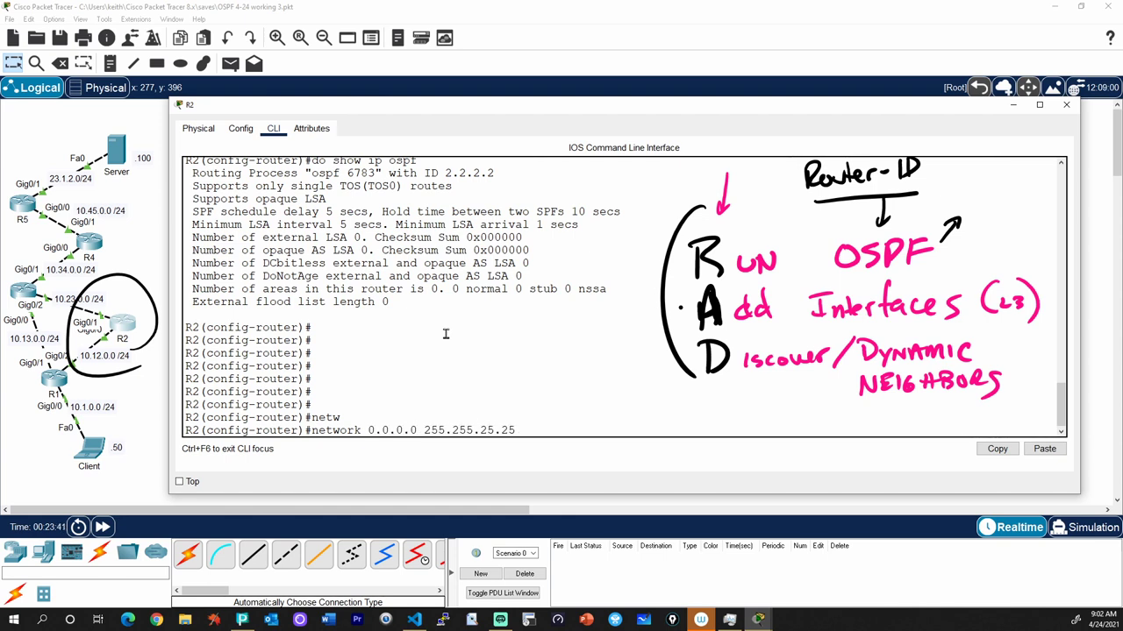
key(BackSpace)
key(BackSpace)
key(BackSpace)
text(5.255)
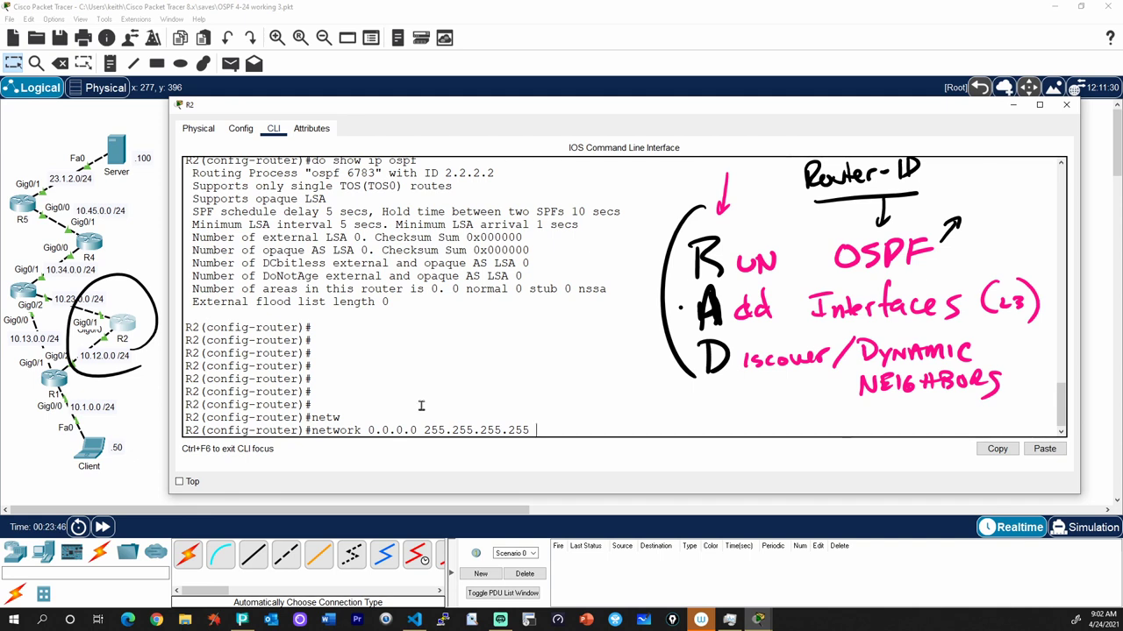
double_click(434, 430)
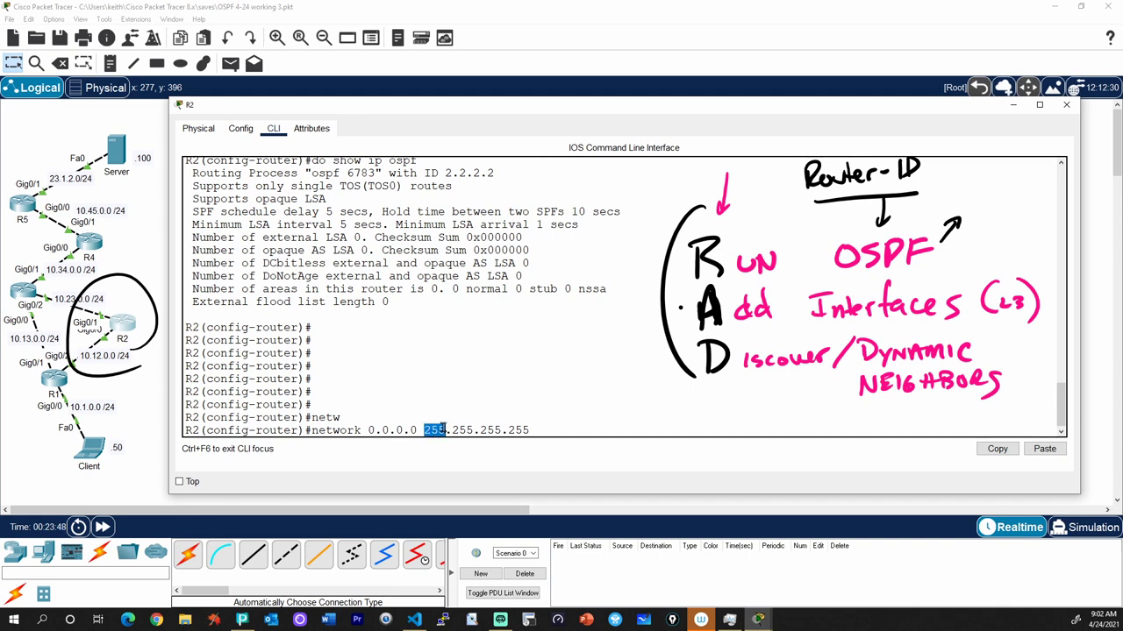
drag(452, 429, 532, 430)
drag(368, 430, 412, 430)
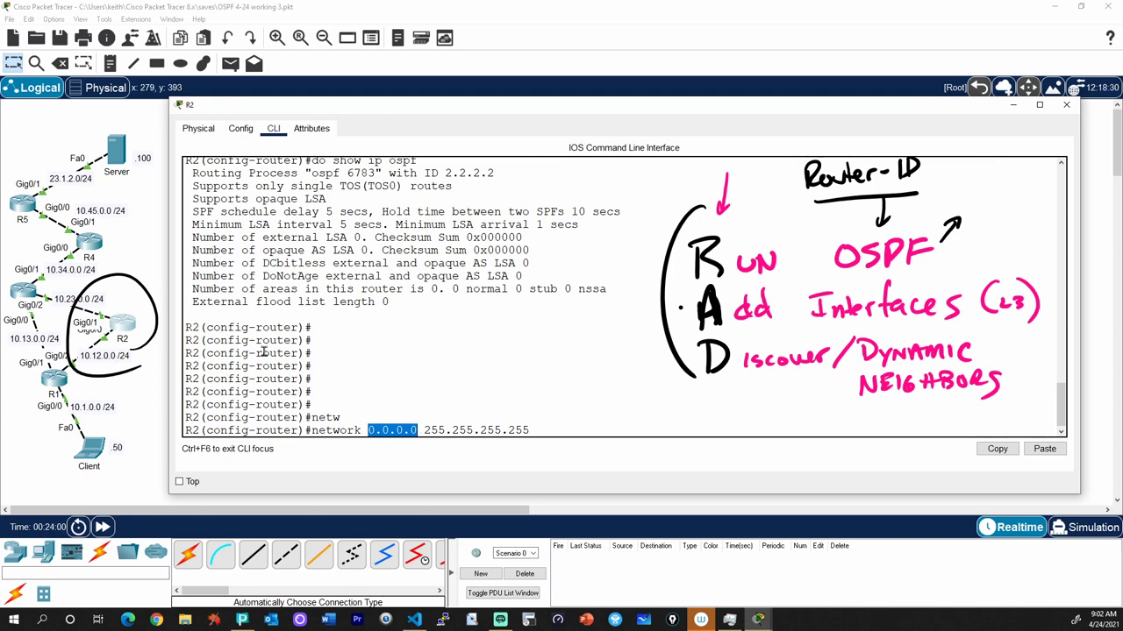
click(568, 430)
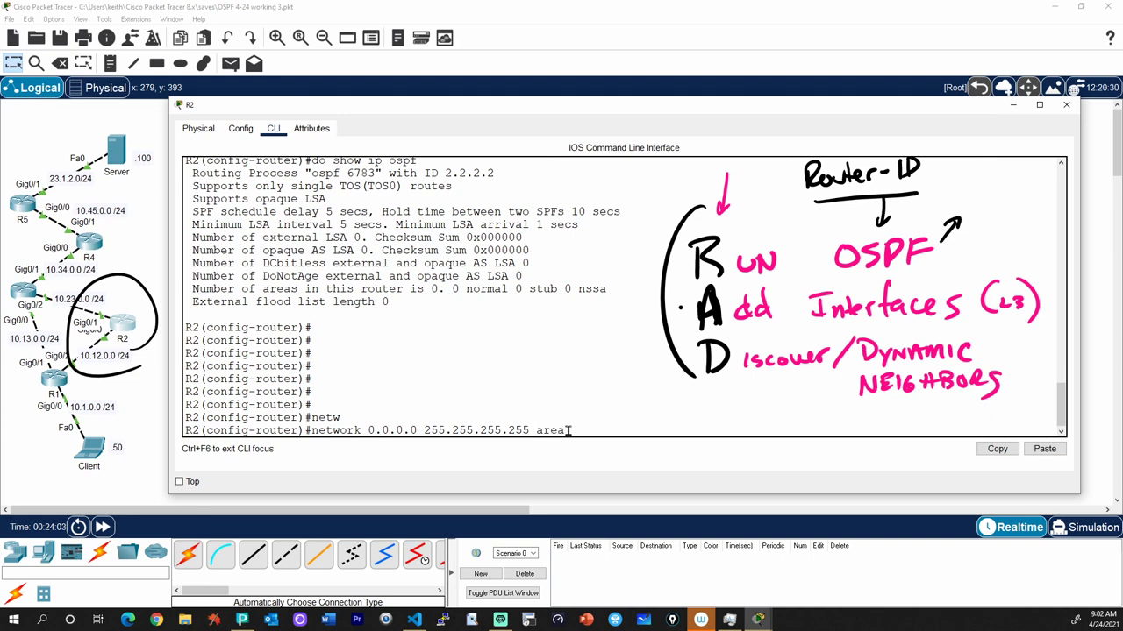
text(0)
key(Return)
Examine R2's OSPF interfaces with do show ip ospf int, highlighting GigabitEthernet0/0, GigabitEthernet0/1 and the neighbor adjacency log line
text(do show ip ospf i)
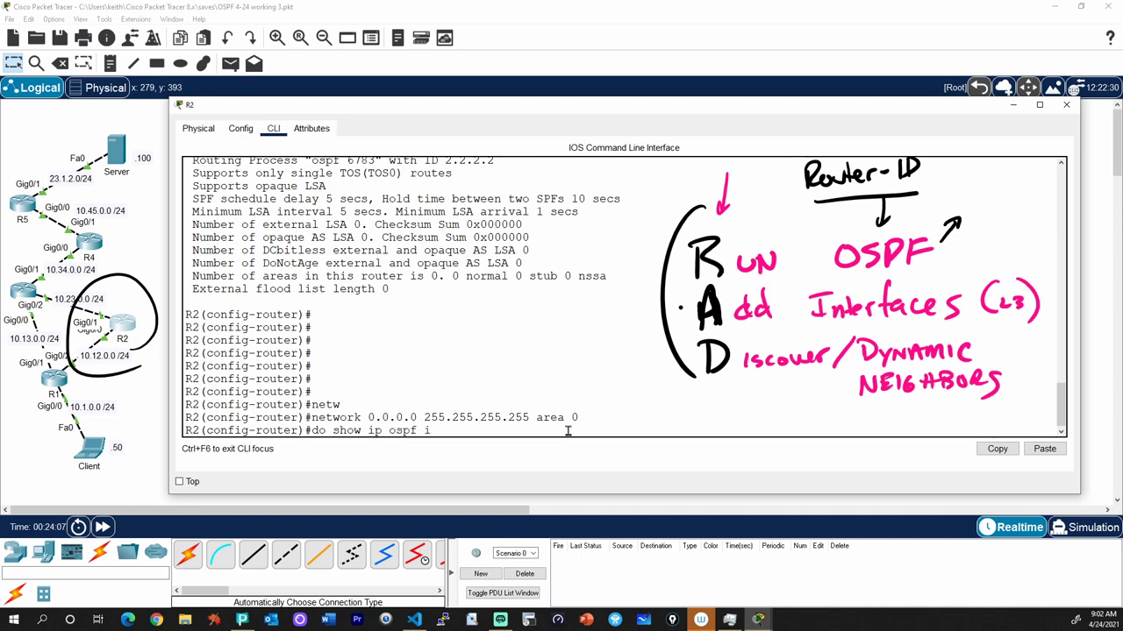
text(nt)
key(Return)
key(space)
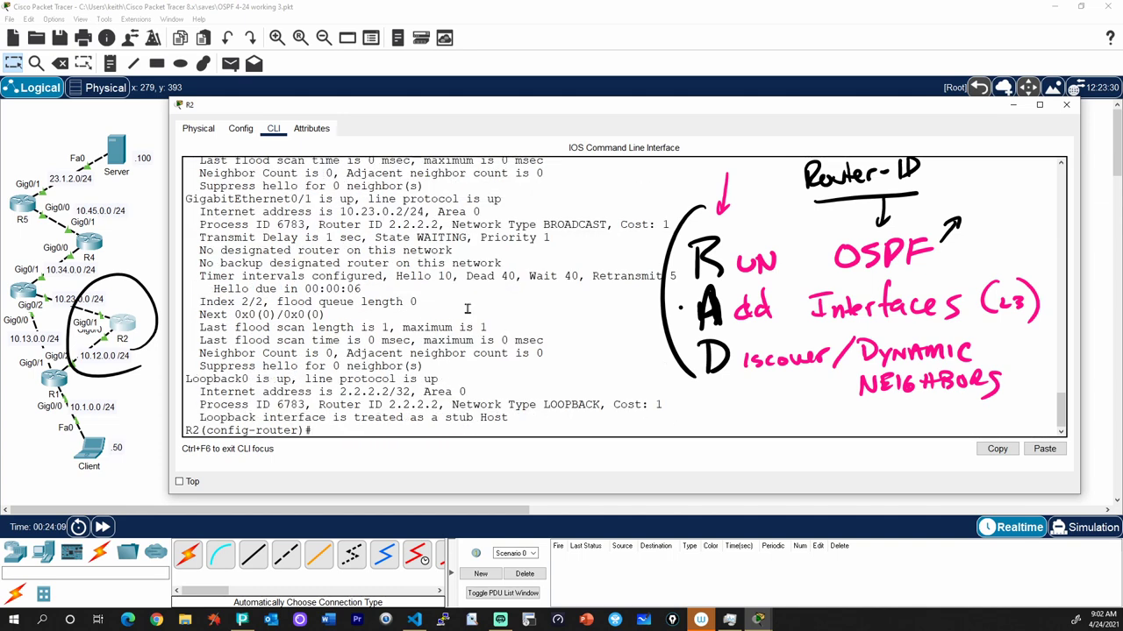
scroll(454, 314, up, 5)
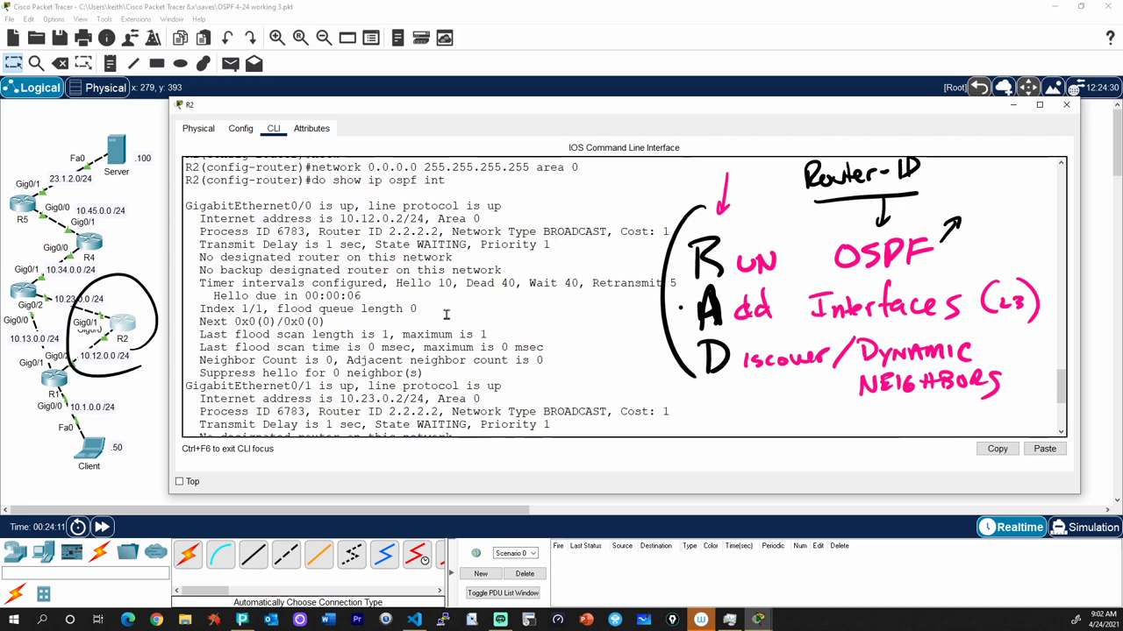
drag(267, 207, 342, 206)
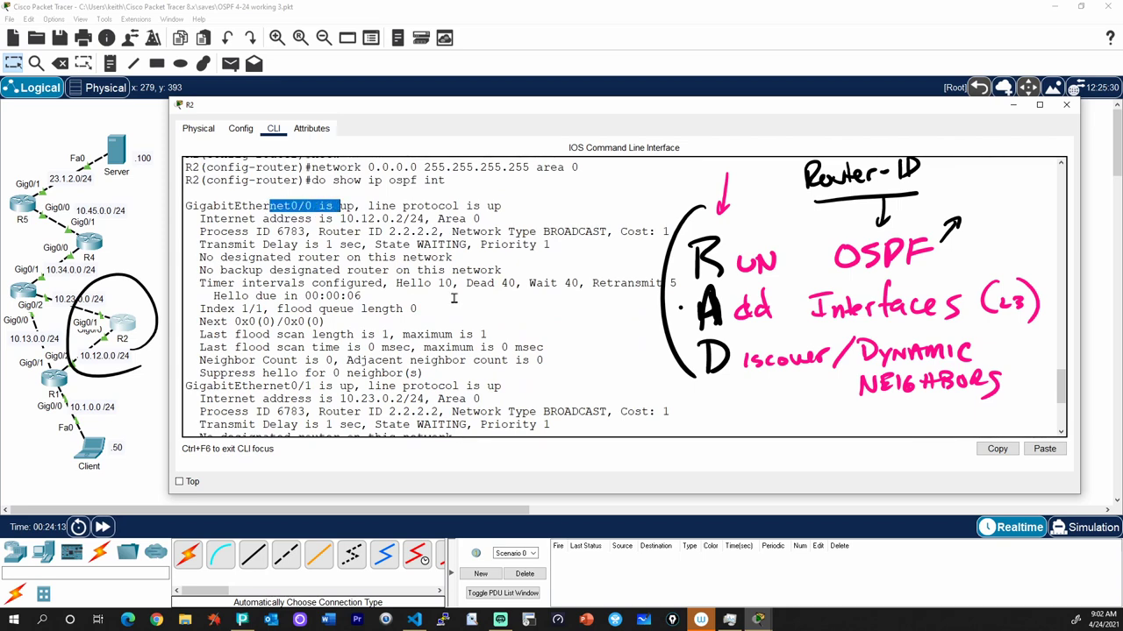
scroll(454, 296, down, 2)
drag(276, 315, 355, 318)
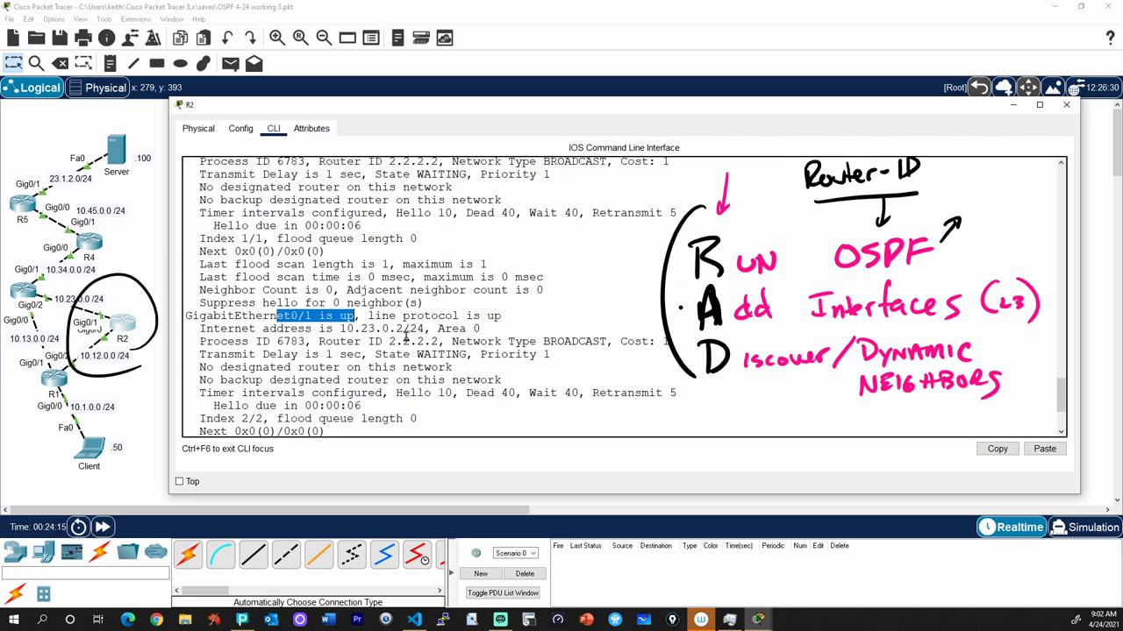
scroll(416, 340, down, 2)
scroll(412, 341, down, 2)
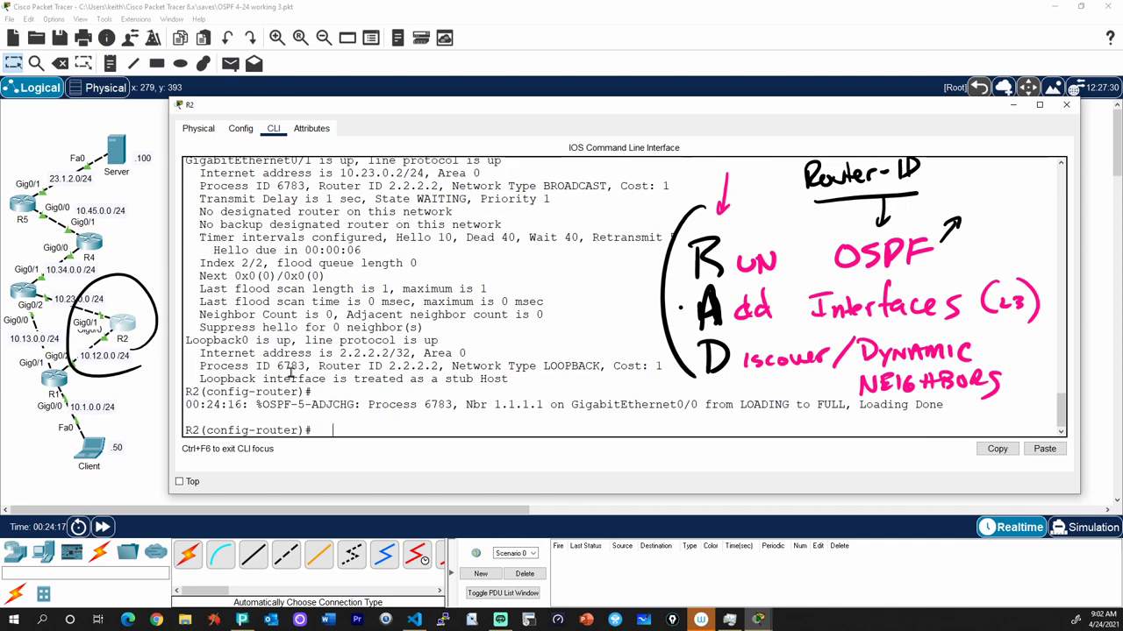
triple_click(341, 405)
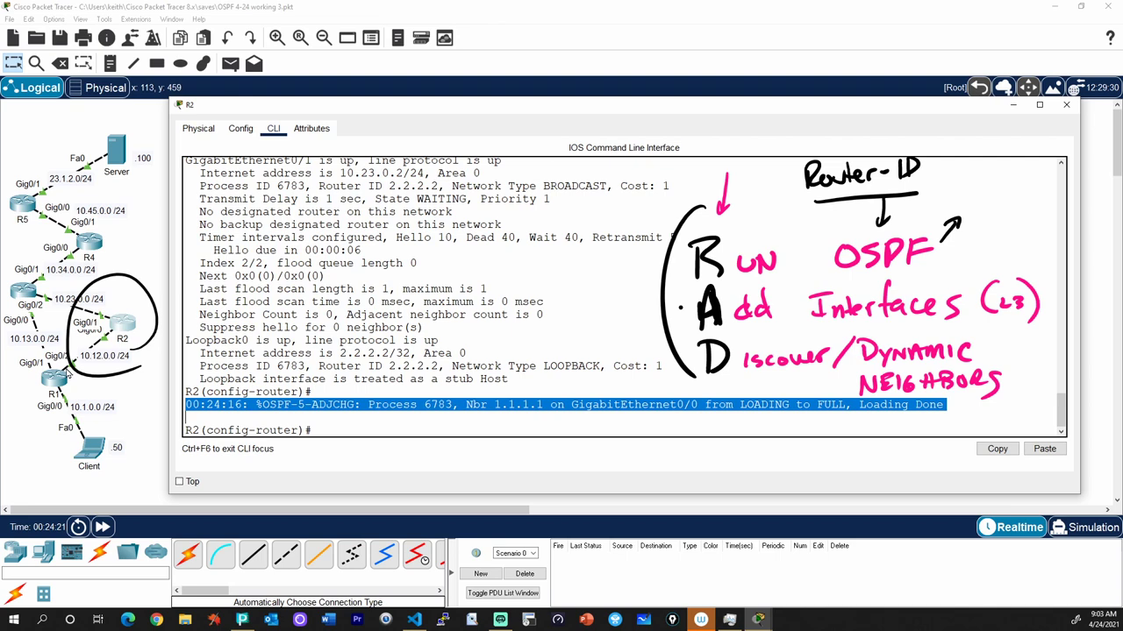
Leave R2's router configuration mode with end and bring up a clean R2# prompt
key(Return)
key(Return)
key(Return)
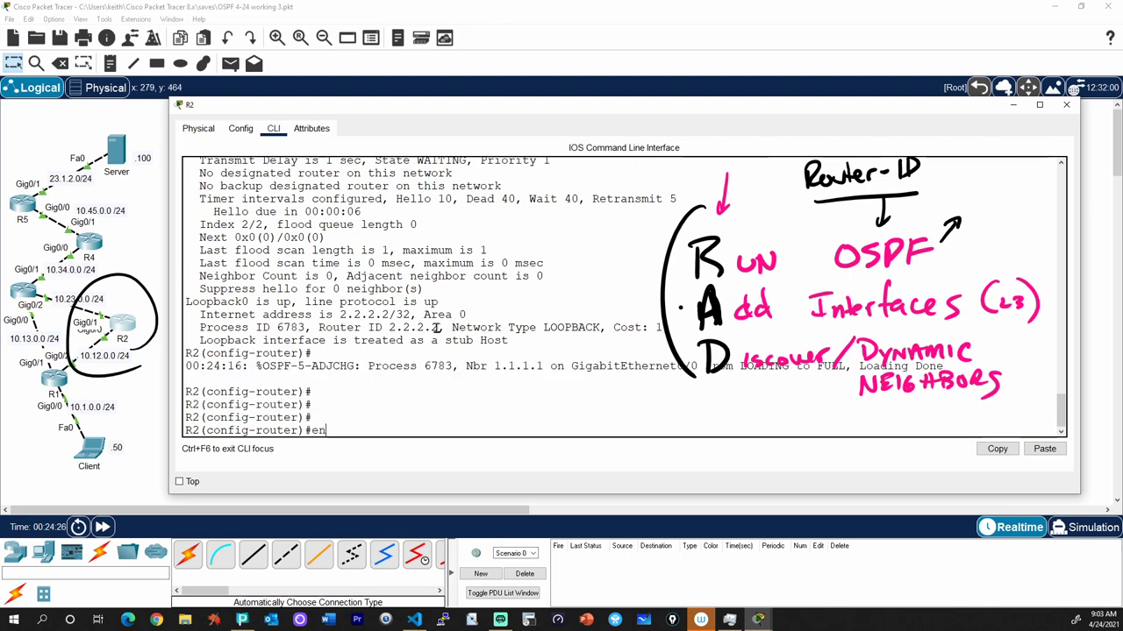
text(end)
key(Return)
key(Return)
key(Return)
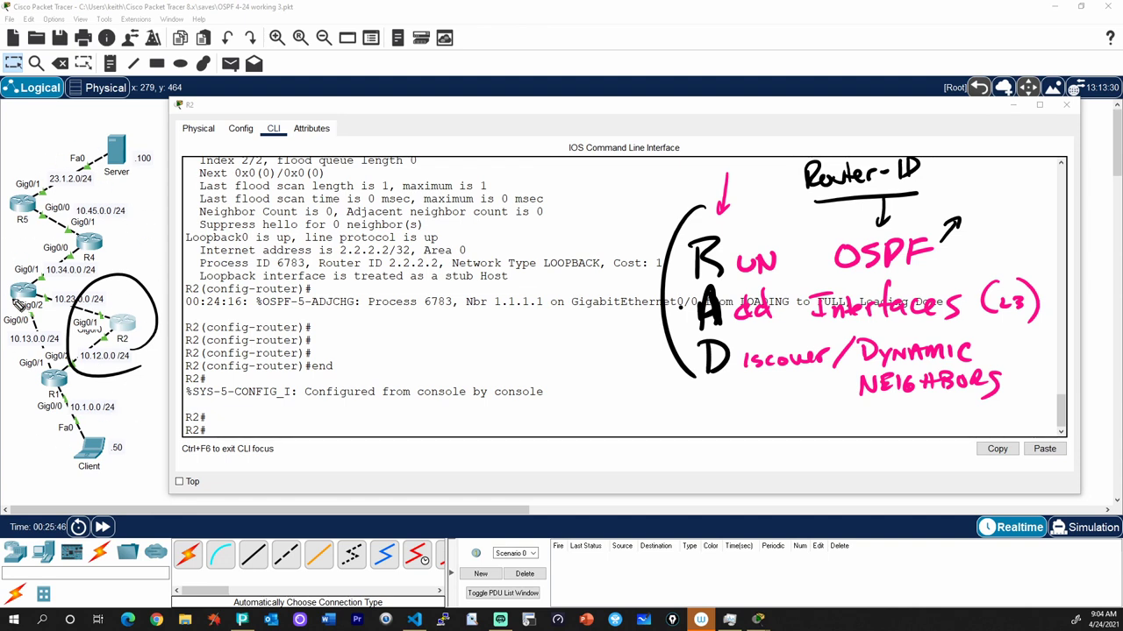
Draw an arrow under the D of RAD, write MAT TAN and TAN MAT over the console, and underline the lower pair
mouse_move(766, 375)
mouse_down()
mouse_move(752, 391)
mouse_move(719, 392)
mouse_up()
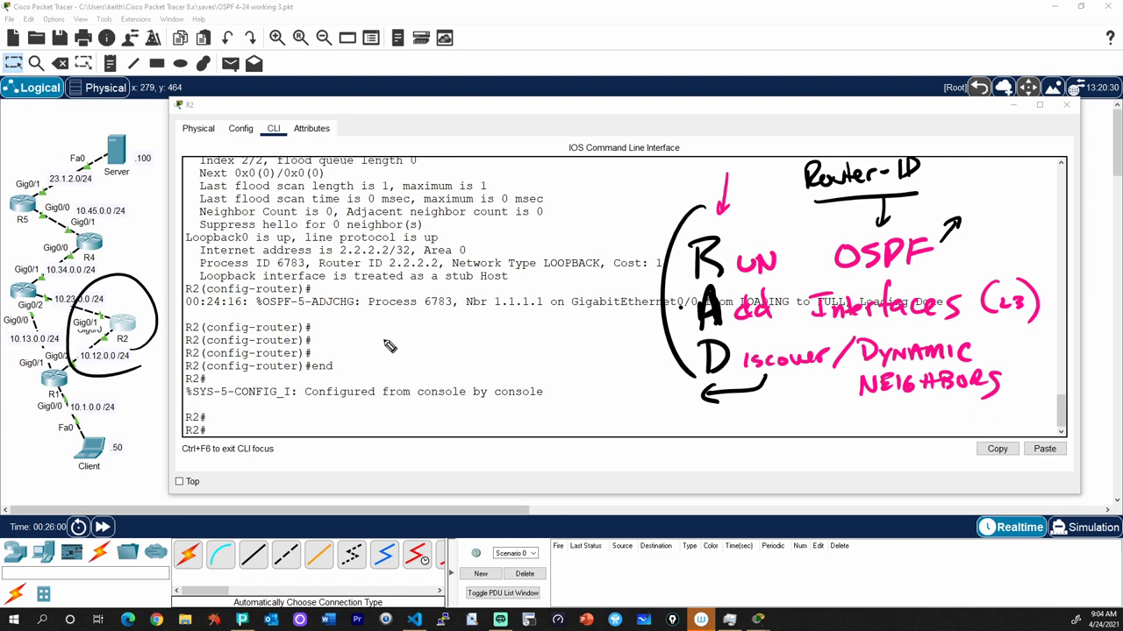
mouse_move(382, 346)
mouse_down()
mouse_move(377, 355)
mouse_move(415, 355)
mouse_move(437, 334)
mouse_move(430, 354)
mouse_move(494, 331)
mouse_up()
mouse_move(482, 332)
mouse_down()
mouse_move(483, 354)
mouse_move(512, 354)
mouse_move(526, 353)
mouse_move(531, 331)
mouse_up()
drag(371, 374, 393, 373)
mouse_move(382, 374)
mouse_down()
mouse_move(383, 392)
mouse_move(426, 392)
mouse_move(428, 370)
mouse_move(514, 389)
mouse_move(532, 369)
mouse_move(522, 390)
mouse_up()
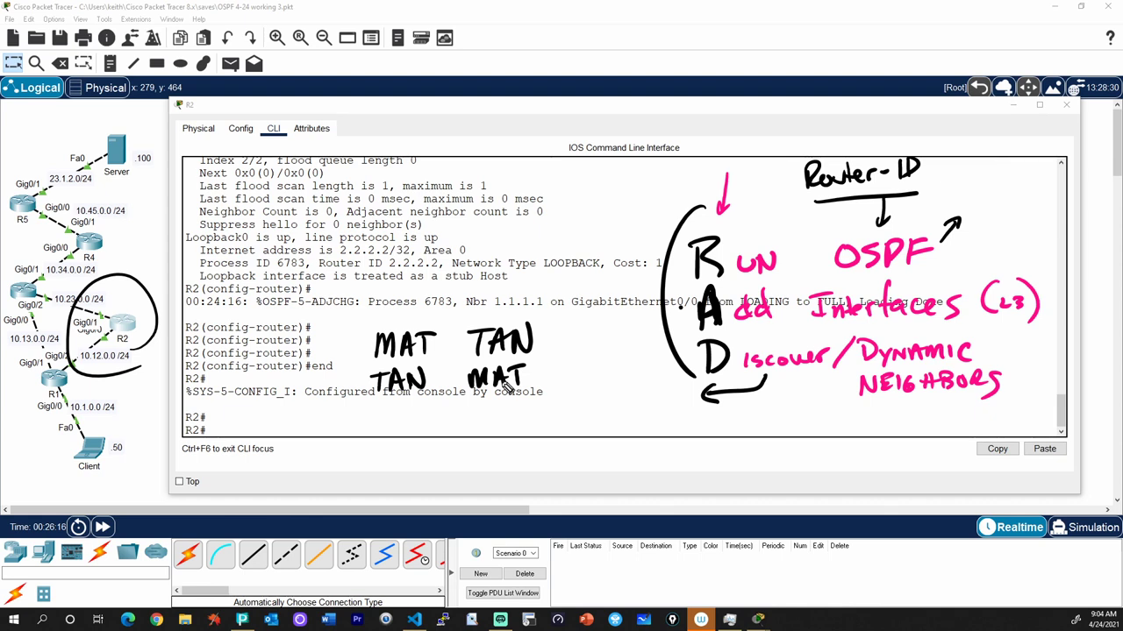
drag(380, 402, 523, 394)
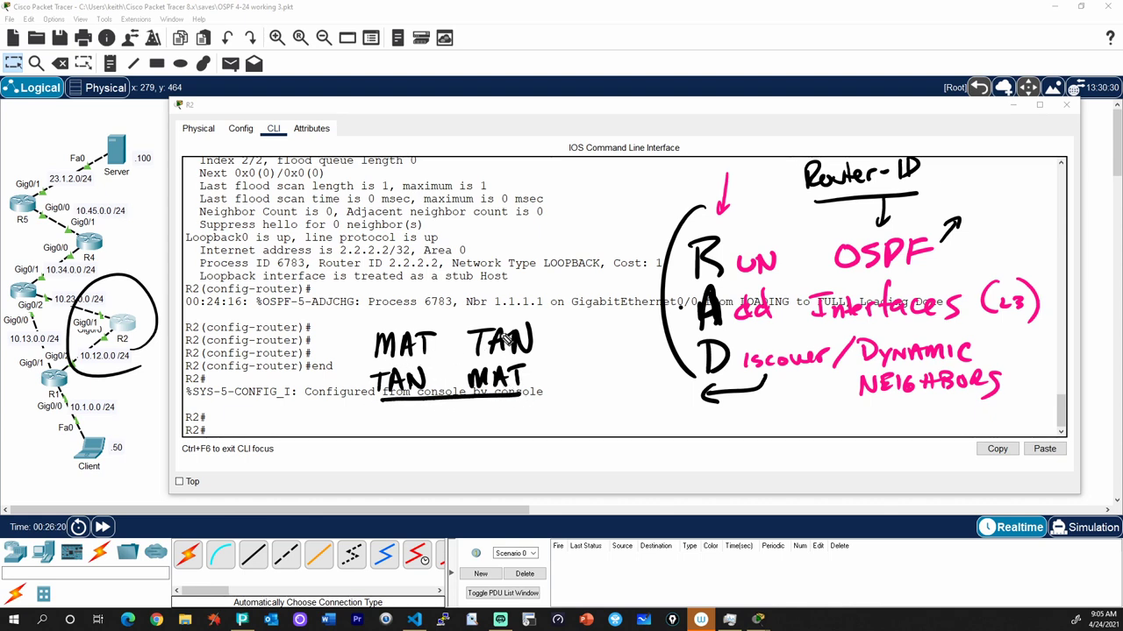
mouse_move(545, 369)
mouse_down()
mouse_move(638, 368)
mouse_move(646, 384)
mouse_up()
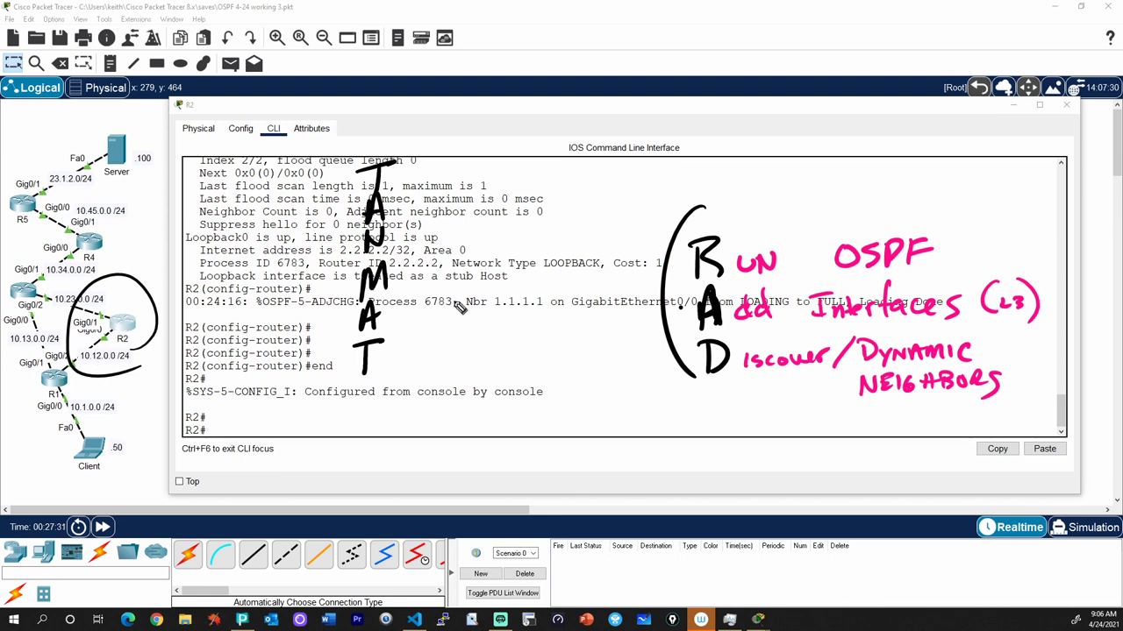
Label the first T of the vertical TANMAT mnemonic TIMERS and the first A AREA # 0
drag(401, 184, 463, 168)
mouse_move(448, 170)
mouse_down()
mouse_move(447, 186)
mouse_move(520, 186)
mouse_up()
drag(522, 186, 540, 175)
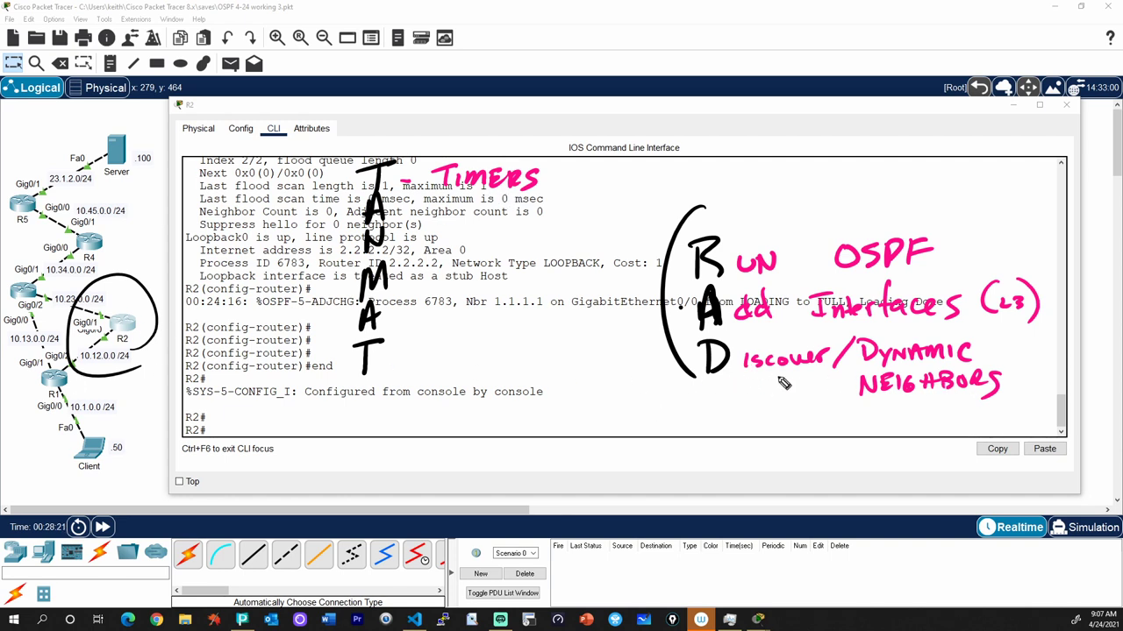
mouse_move(415, 212)
mouse_down()
mouse_move(450, 207)
mouse_move(484, 221)
mouse_move(570, 200)
mouse_up()
drag(533, 211, 572, 207)
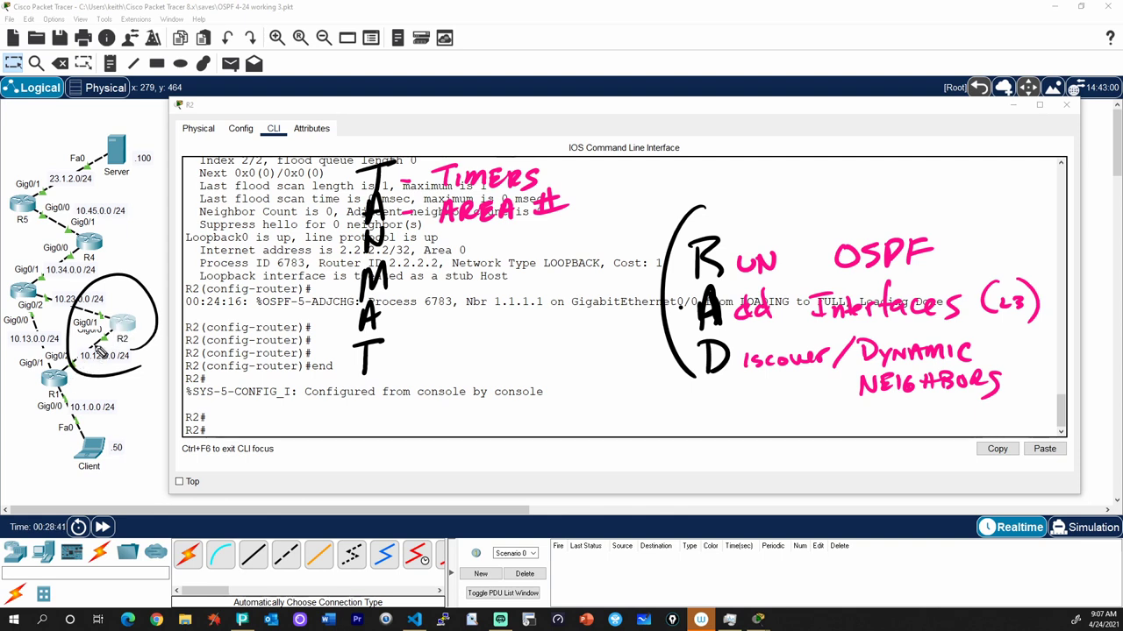
drag(602, 201, 607, 193)
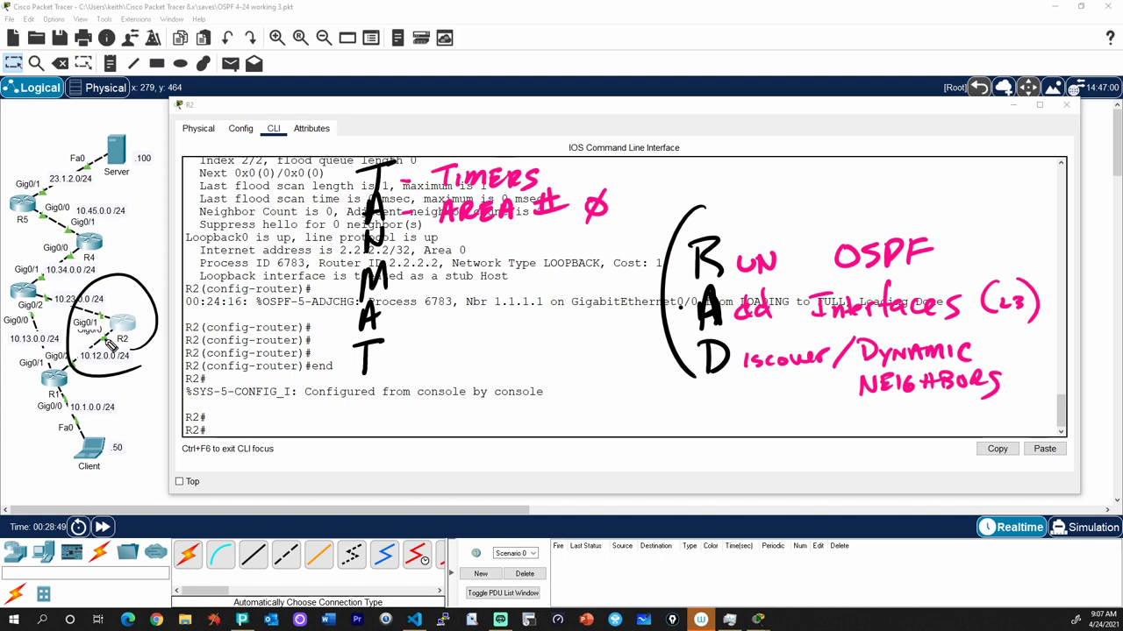
Label the N of the TANMAT mnemonic NET Address and the M MTU
drag(408, 243, 471, 238)
mouse_move(463, 237)
mouse_down()
mouse_move(463, 251)
mouse_move(528, 238)
mouse_move(537, 254)
mouse_move(602, 249)
mouse_move(593, 254)
mouse_up()
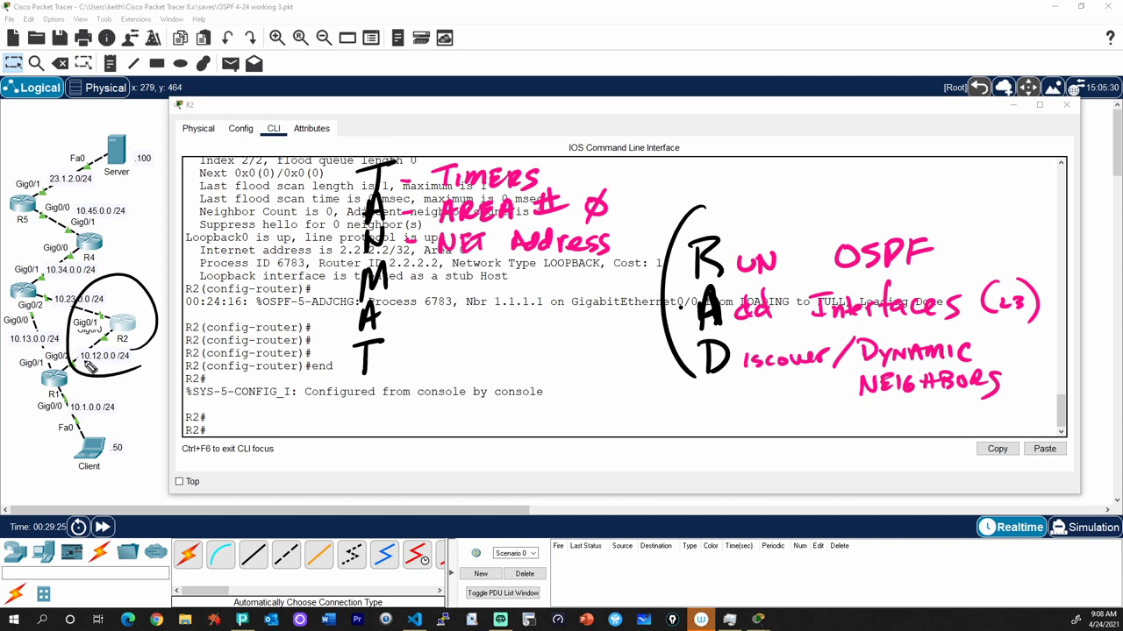
mouse_move(411, 290)
mouse_down()
mouse_move(460, 274)
mouse_move(456, 291)
mouse_move(507, 273)
mouse_up()
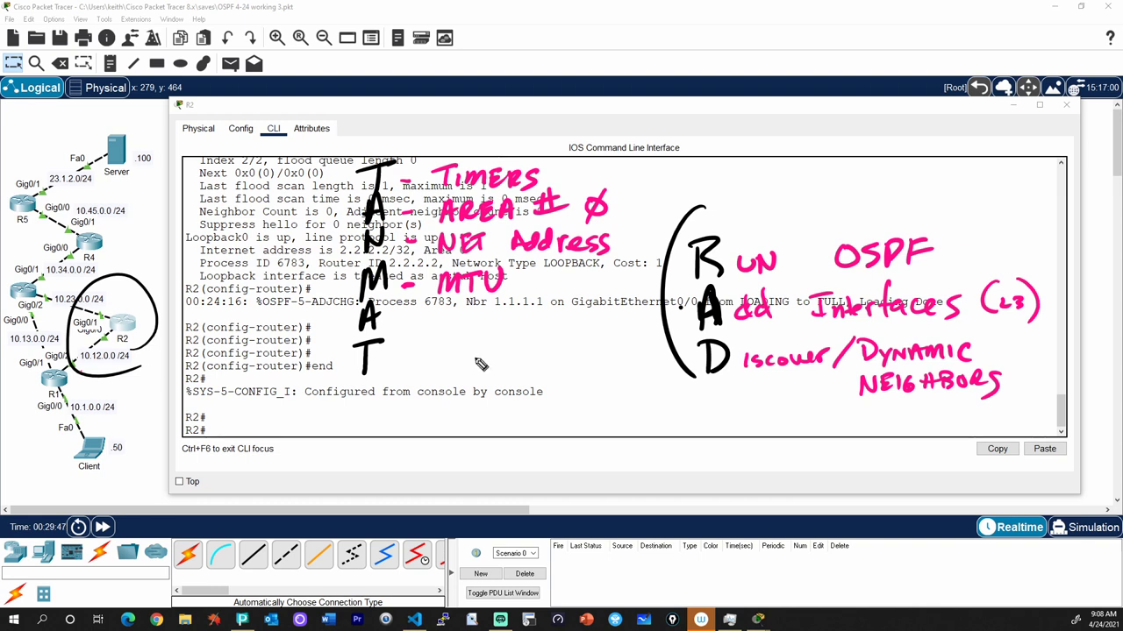
Display R2's interface details with show int gig 0/0 and highlight the MTU value in the output
click(502, 357)
text(show int gig )
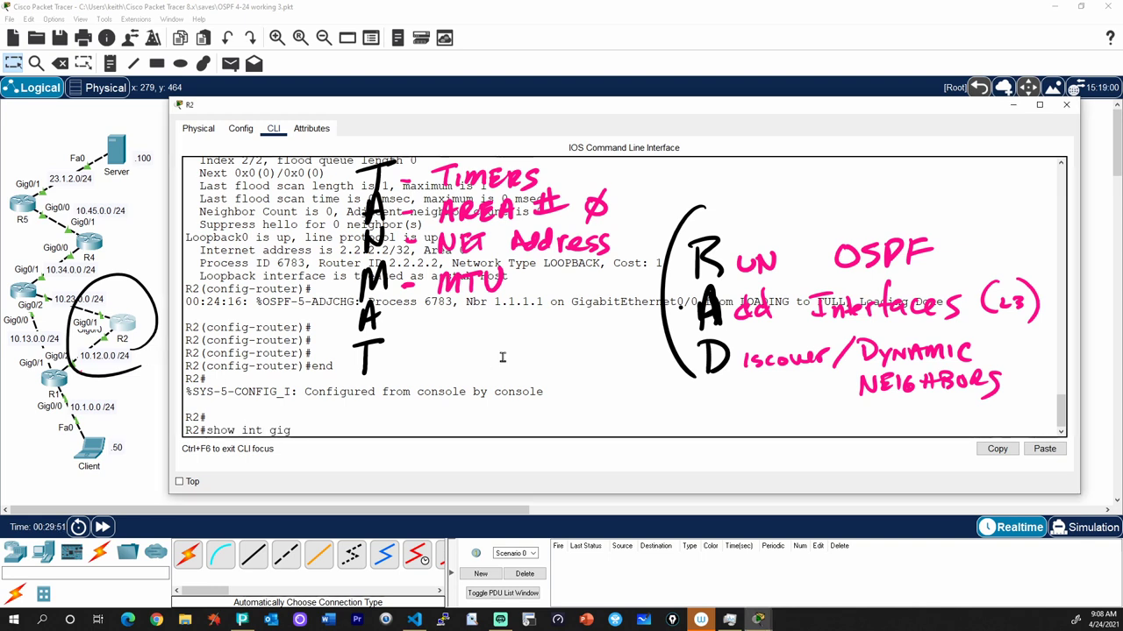
text(0/0)
key(Return)
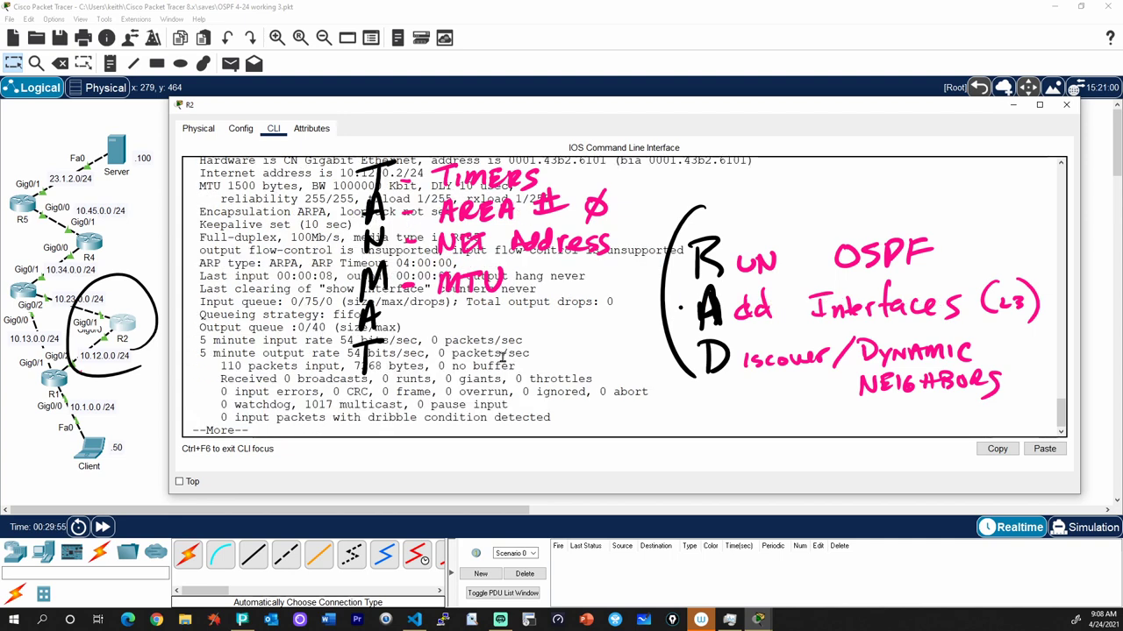
key(space)
scroll(468, 372, up, 2)
scroll(465, 372, up, 7)
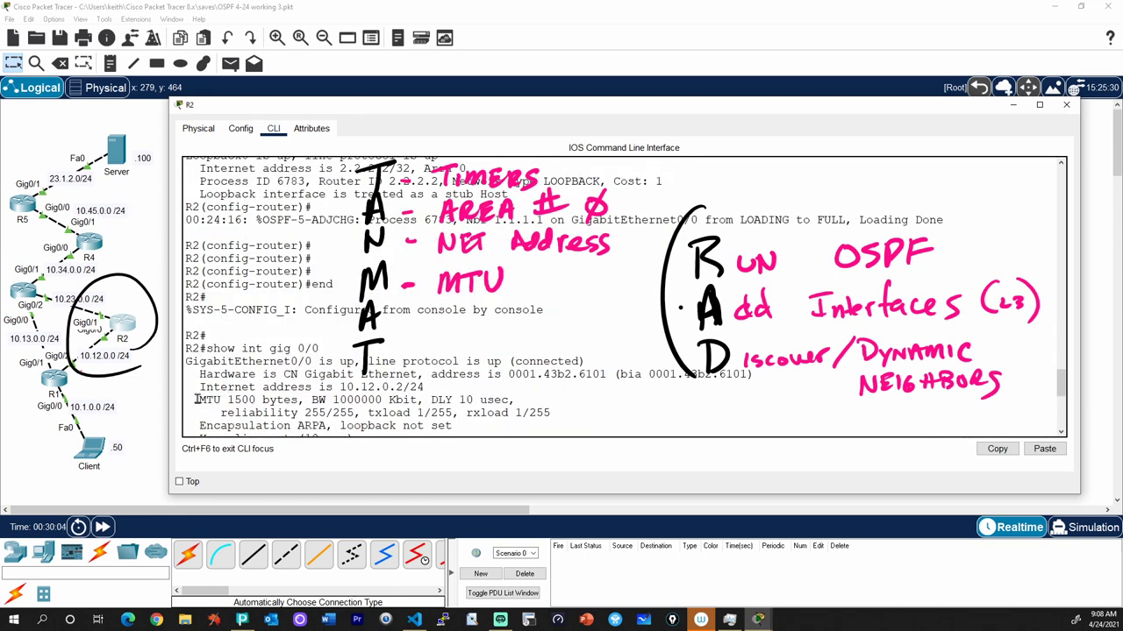
drag(214, 400, 305, 400)
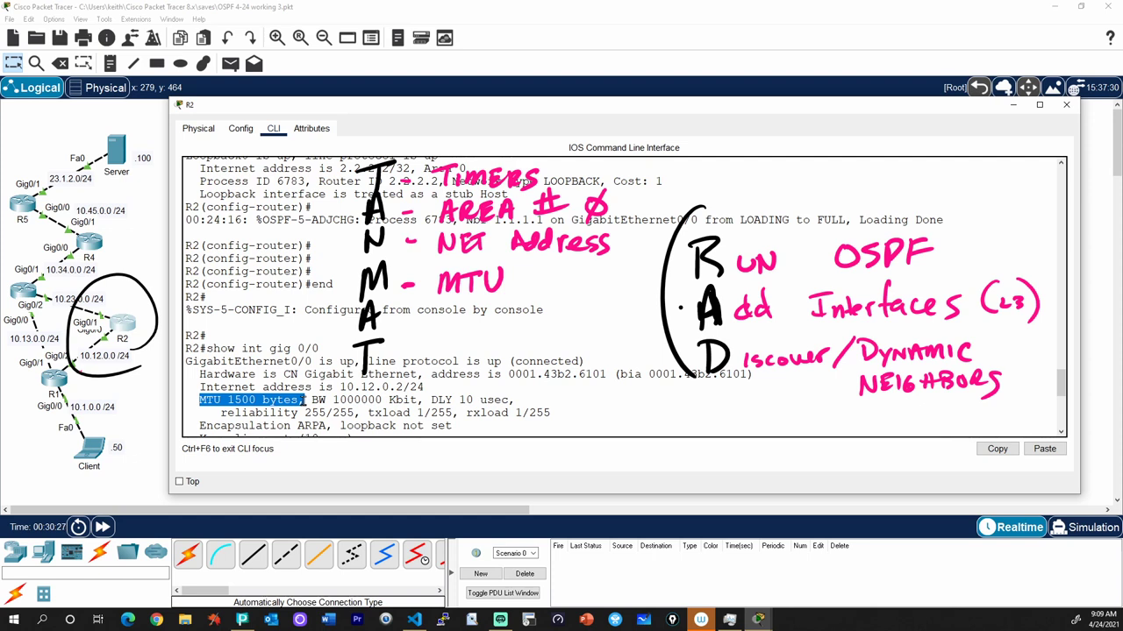
Label the last two TANMAT letters Authent. and Type, and write a circled OSPF NET TYPE note beside Type
mouse_move(400, 323)
mouse_down()
mouse_move(466, 332)
mouse_move(473, 316)
mouse_move(525, 327)
mouse_up()
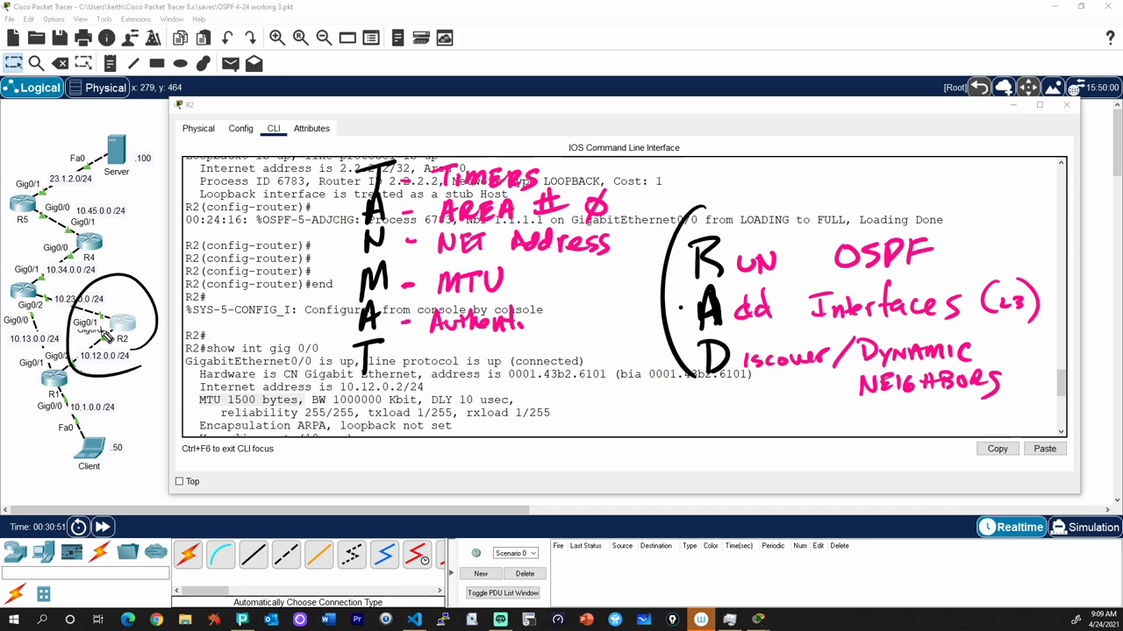
mouse_move(400, 363)
mouse_down()
mouse_move(443, 370)
mouse_move(457, 349)
mouse_move(463, 377)
mouse_move(488, 377)
mouse_move(527, 368)
mouse_move(541, 349)
mouse_move(551, 375)
mouse_move(579, 344)
mouse_up()
mouse_move(549, 331)
mouse_down()
mouse_move(547, 344)
mouse_move(570, 346)
mouse_up()
drag(570, 328, 586, 344)
drag(586, 326, 602, 322)
drag(585, 336, 596, 333)
drag(552, 368, 572, 367)
mouse_move(562, 368)
mouse_down()
mouse_move(564, 393)
mouse_move(579, 381)
mouse_up()
mouse_move(586, 368)
mouse_down()
mouse_move(578, 395)
mouse_move(600, 382)
mouse_up()
mouse_move(607, 370)
mouse_down()
mouse_move(570, 304)
mouse_move(628, 391)
mouse_up()
mouse_move(570, 304)
mouse_down()
mouse_move(605, 410)
mouse_move(570, 301)
mouse_up()
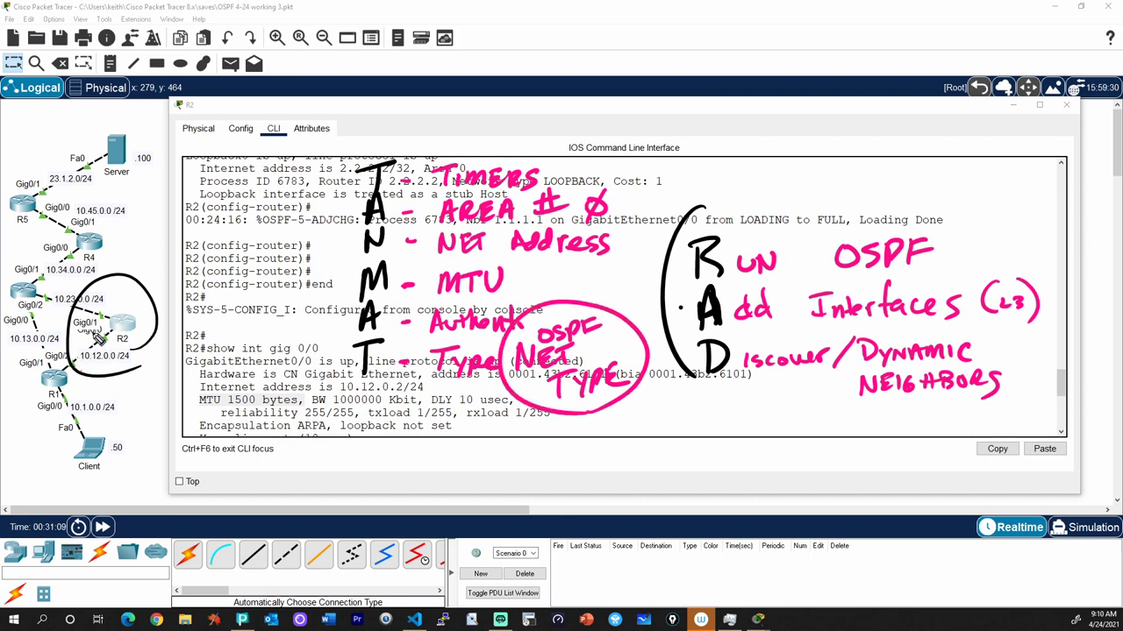
Write OSPF → BROADCAST / P2P below the console output with P2P underlined, and draw a long line alongside the TANMAT list
mouse_move(473, 450)
mouse_down()
mouse_move(487, 469)
mouse_move(512, 469)
mouse_up()
drag(513, 449, 549, 447)
drag(533, 458, 544, 456)
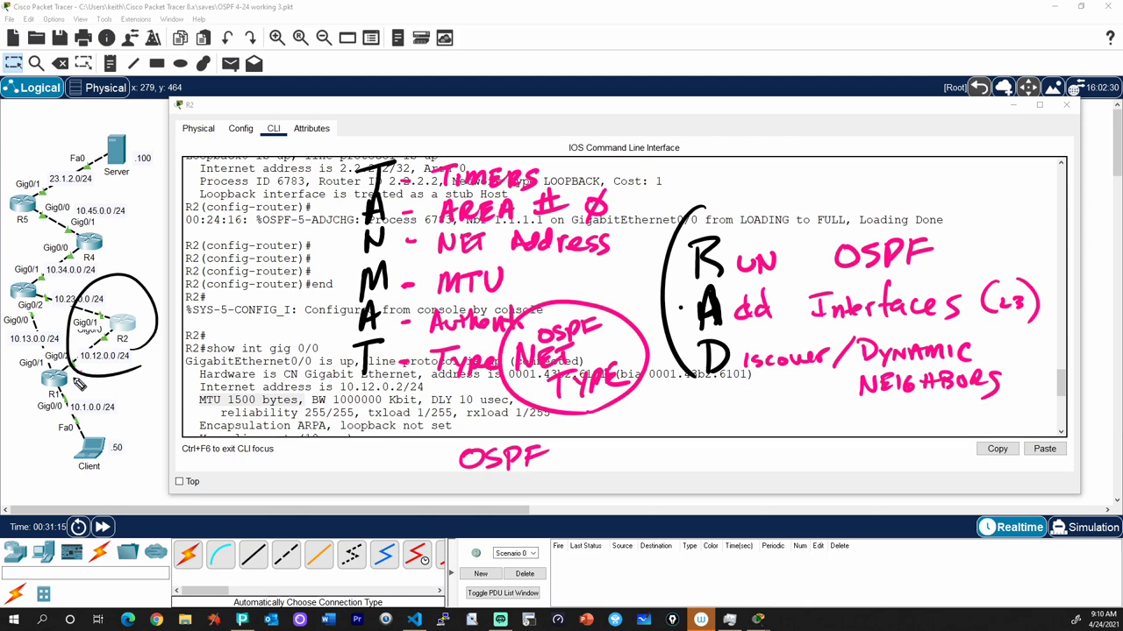
mouse_move(597, 449)
mouse_down()
mouse_move(643, 467)
mouse_move(676, 453)
mouse_move(772, 446)
mouse_up()
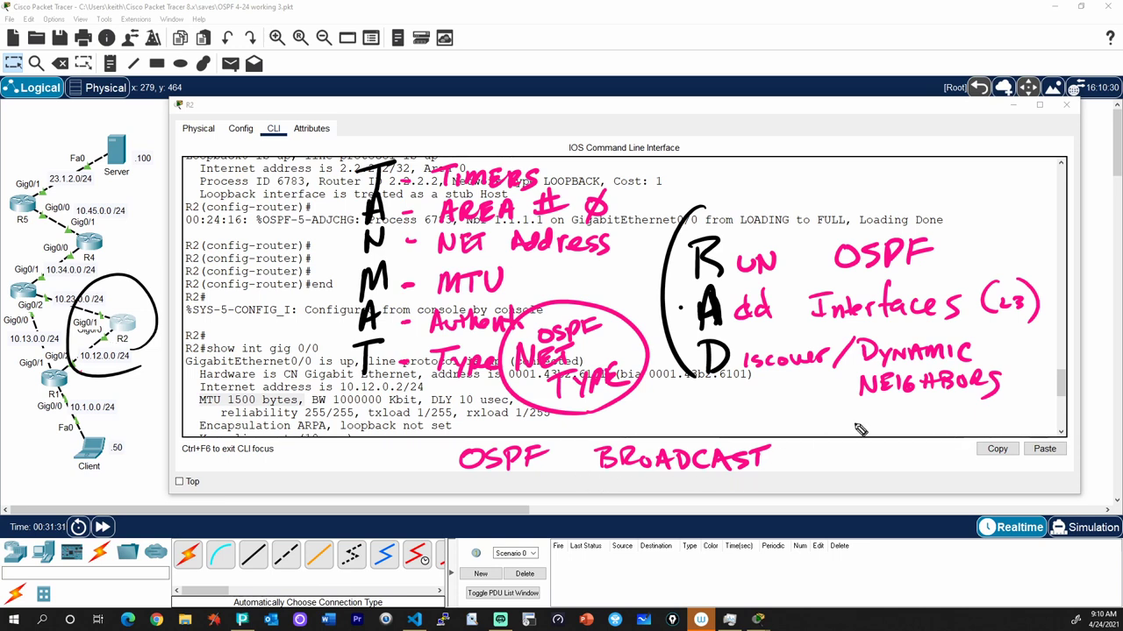
drag(565, 471, 586, 473)
drag(822, 427, 793, 494)
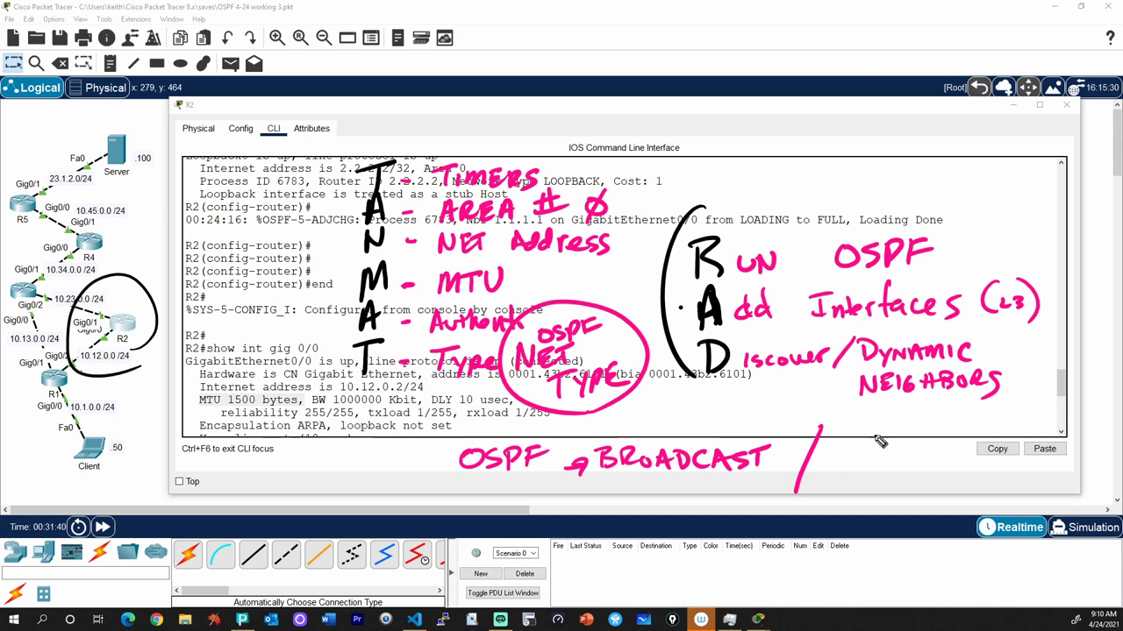
mouse_move(851, 449)
mouse_down()
mouse_move(851, 473)
mouse_move(865, 459)
mouse_move(885, 463)
mouse_up()
drag(893, 467, 903, 452)
drag(852, 479, 903, 472)
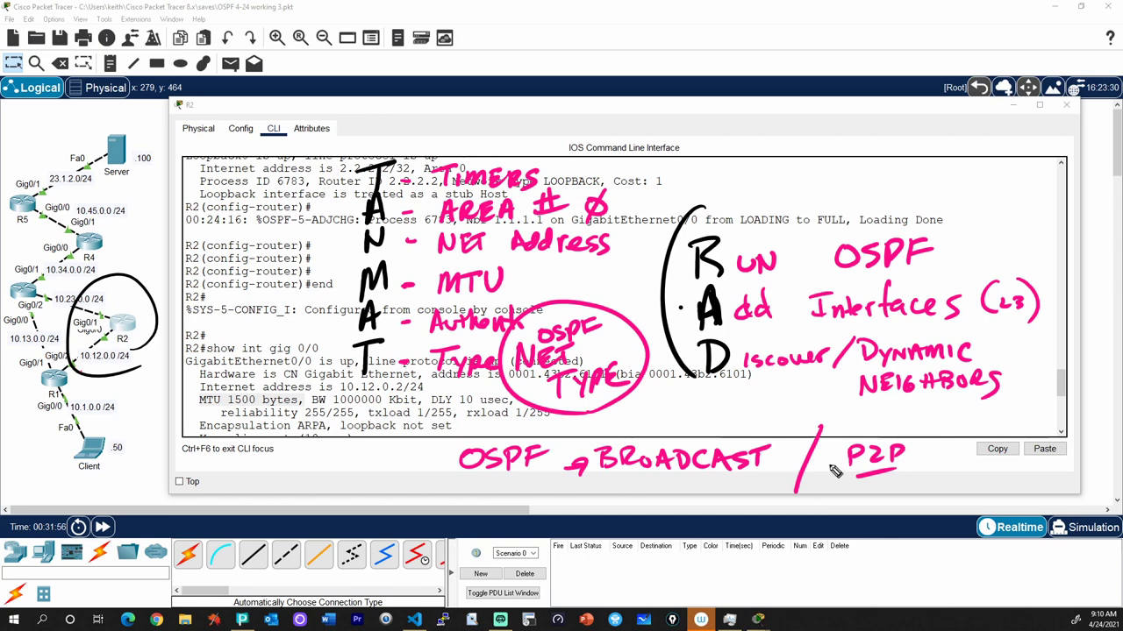
drag(353, 138, 327, 436)
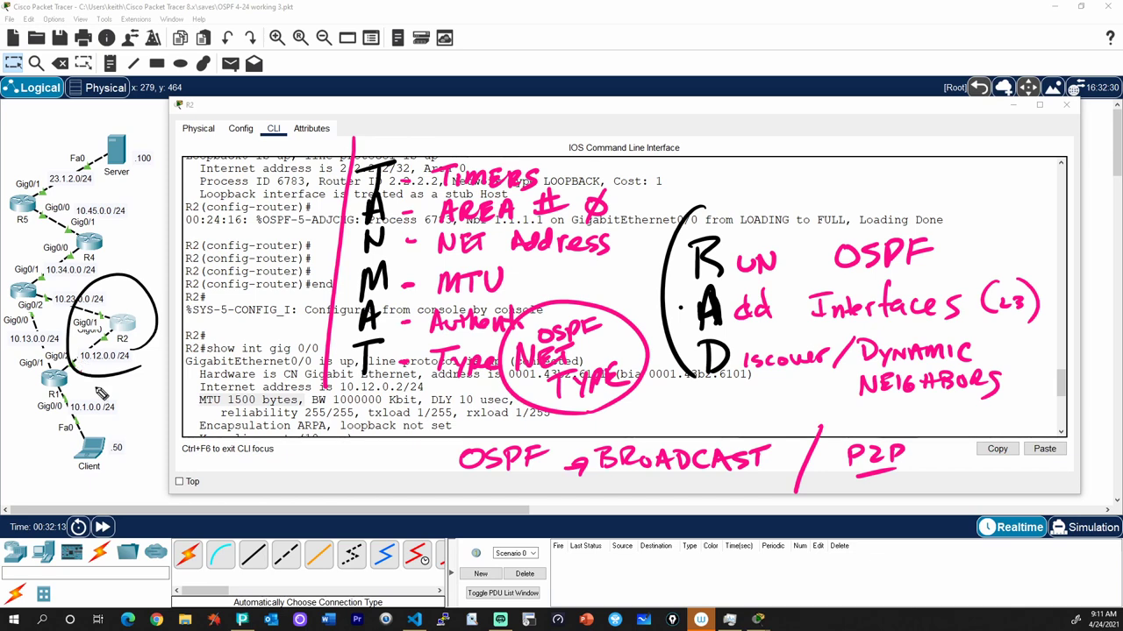
Return to a clean R2# prompt, run show ip ospf int gig 0/0, and clear all handwritten annotations
click(298, 370)
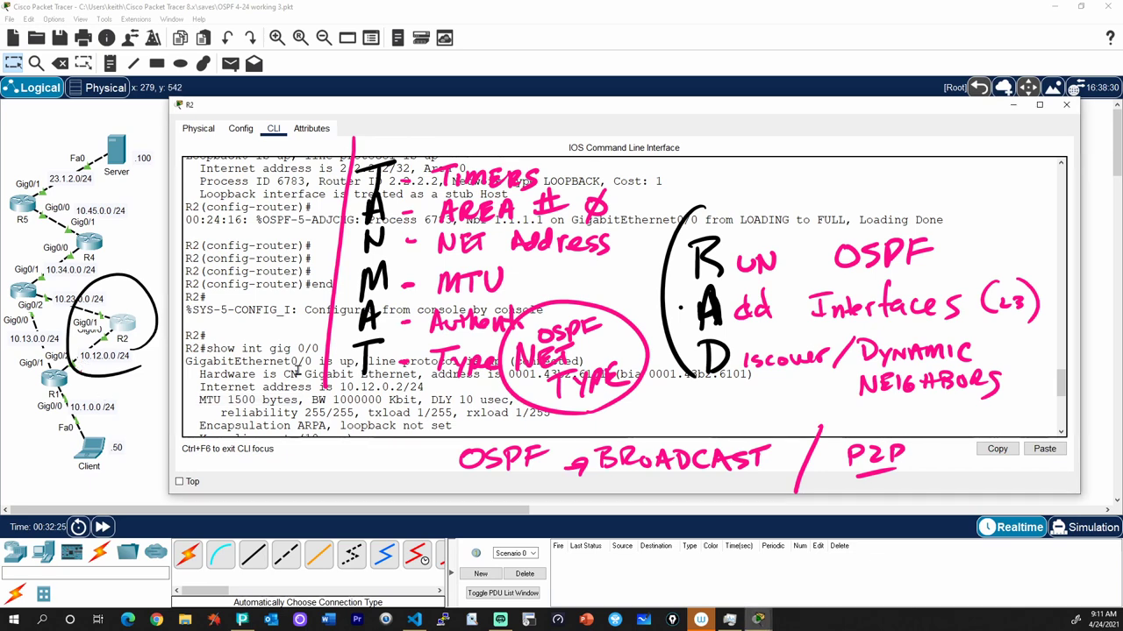
key(Return)
key(Return)
key(Return)
key(Return)
key(Return)
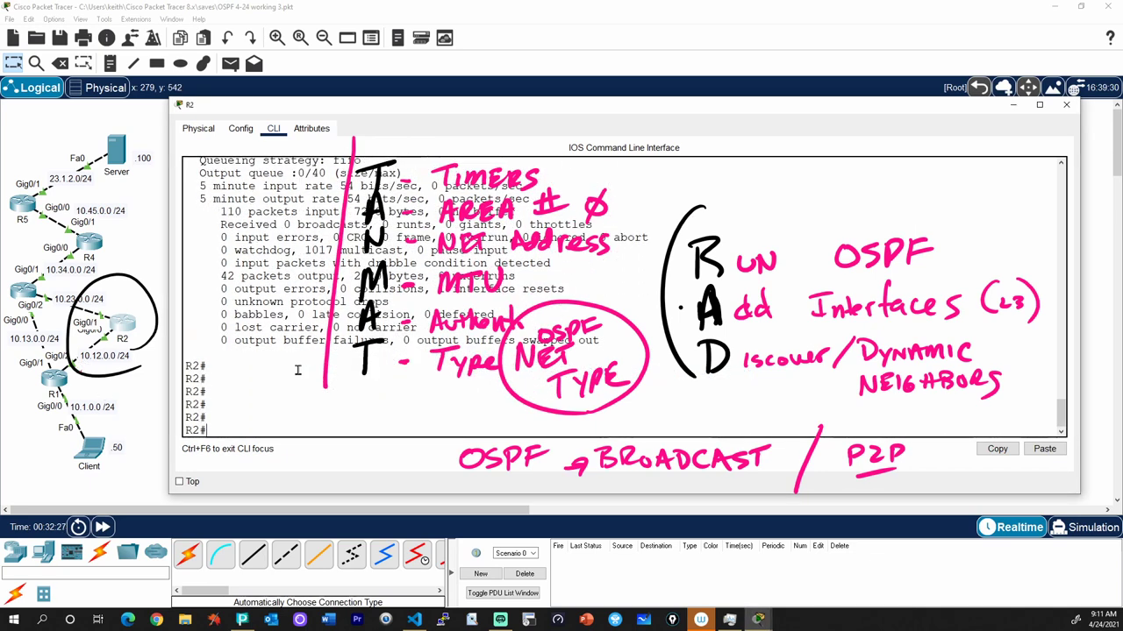
text(show ip ospf)
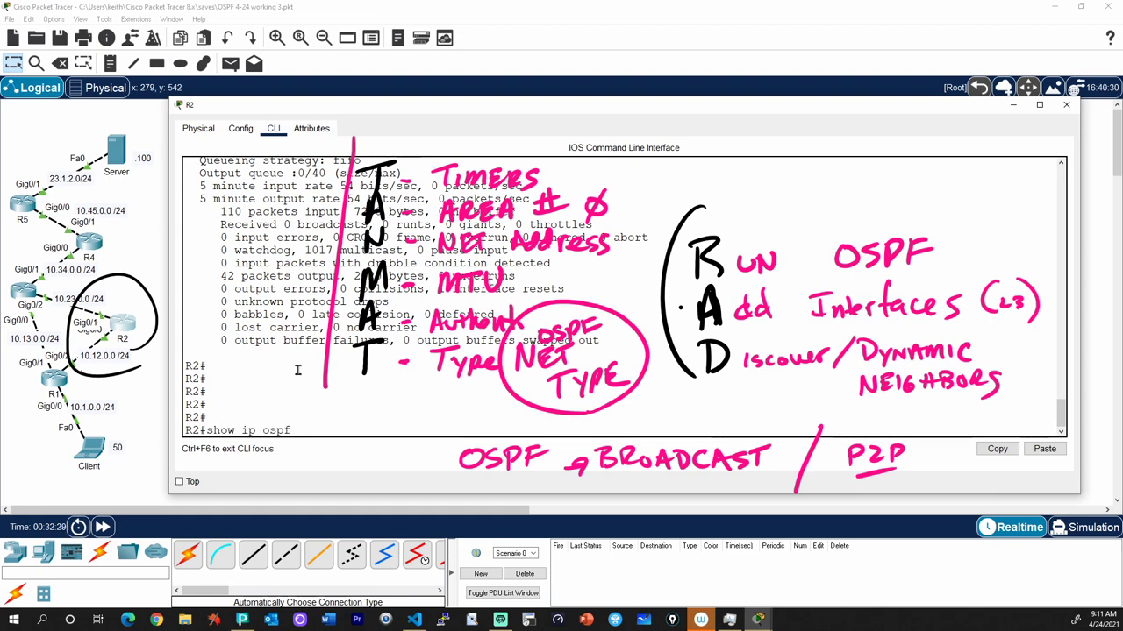
text( int gig 0/0)
key(Return)
key(Escape)
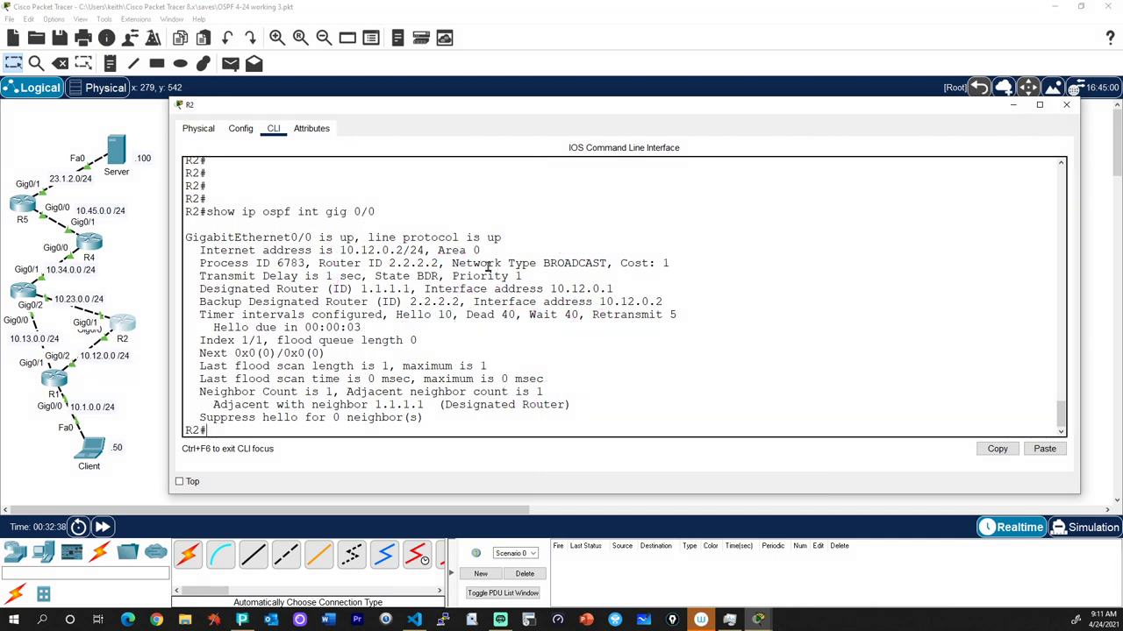
Highlight the timer intervals, the address and area line, the network part of the address and the network type in the output
triple_click(322, 315)
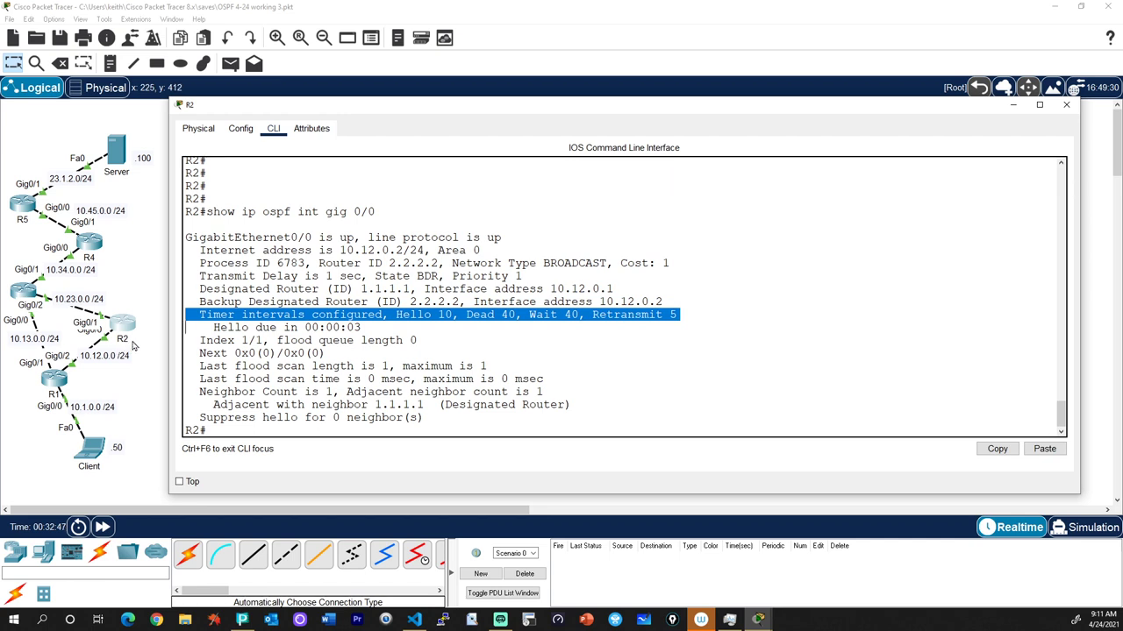
triple_click(446, 253)
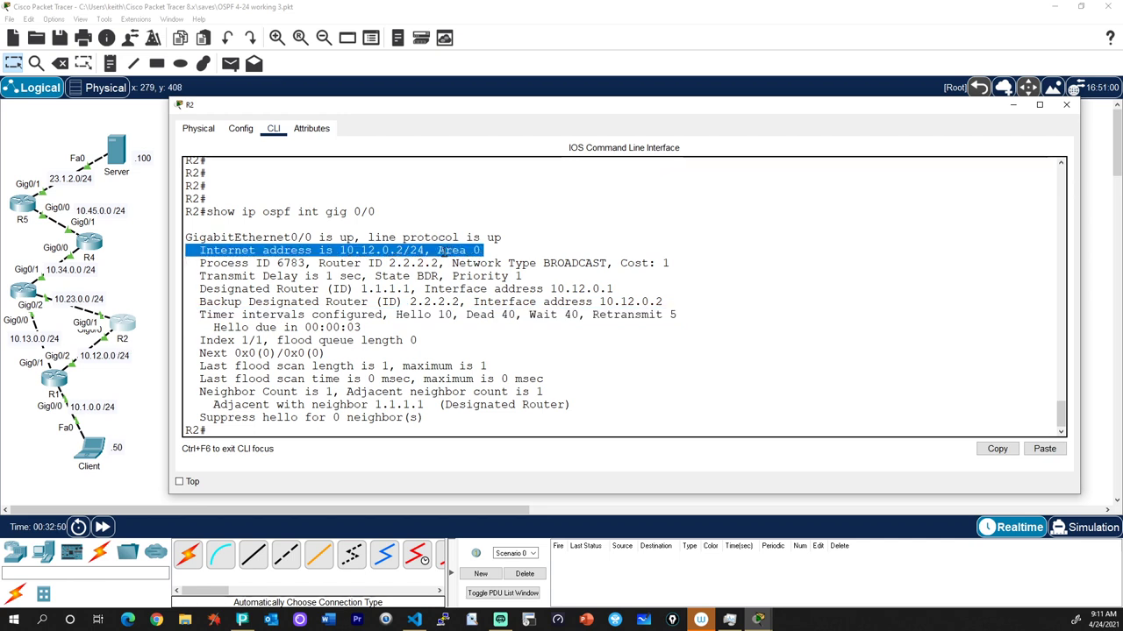
click(341, 251)
drag(341, 251, 379, 251)
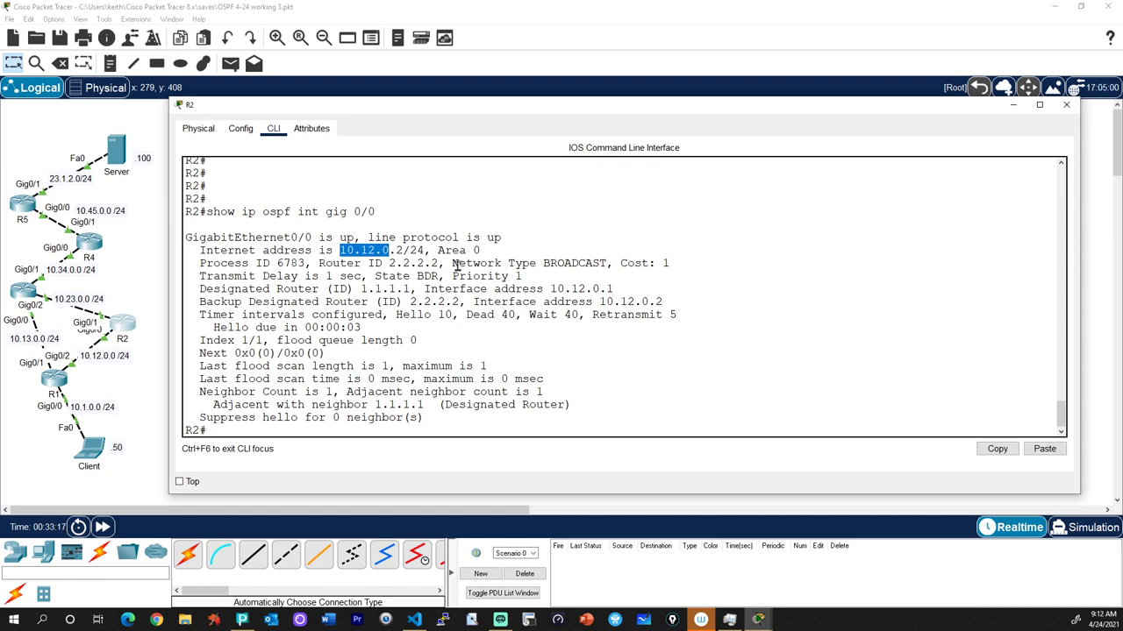
drag(455, 265, 606, 263)
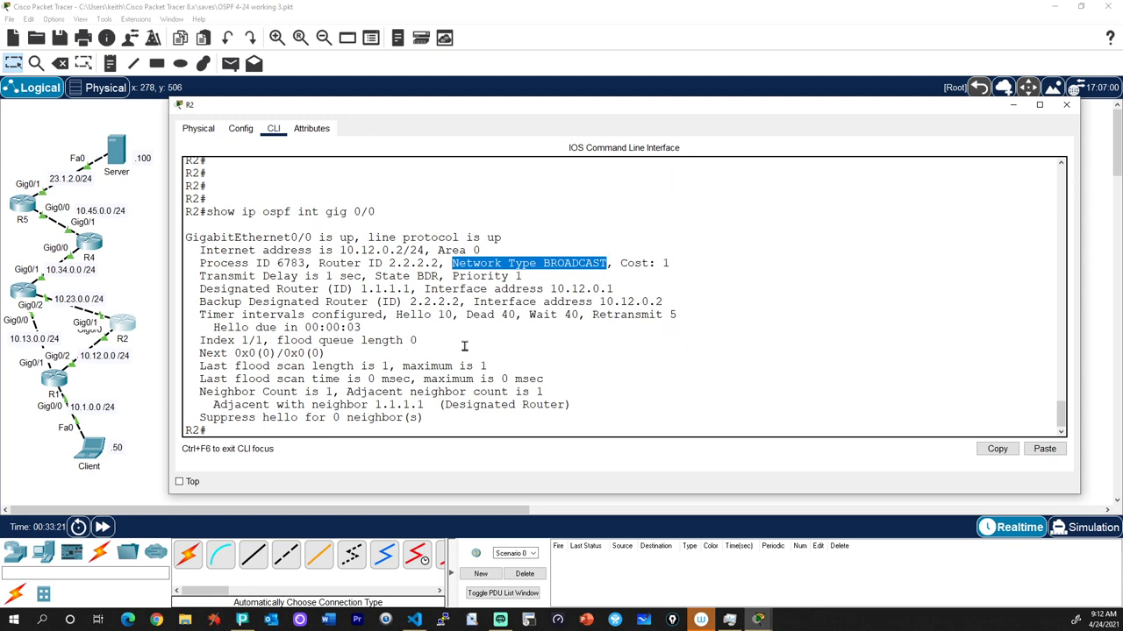
Display R2's full OSPF process details with show ip ospf and highlight the backbone area number and the authentication line
key(Return)
key(Return)
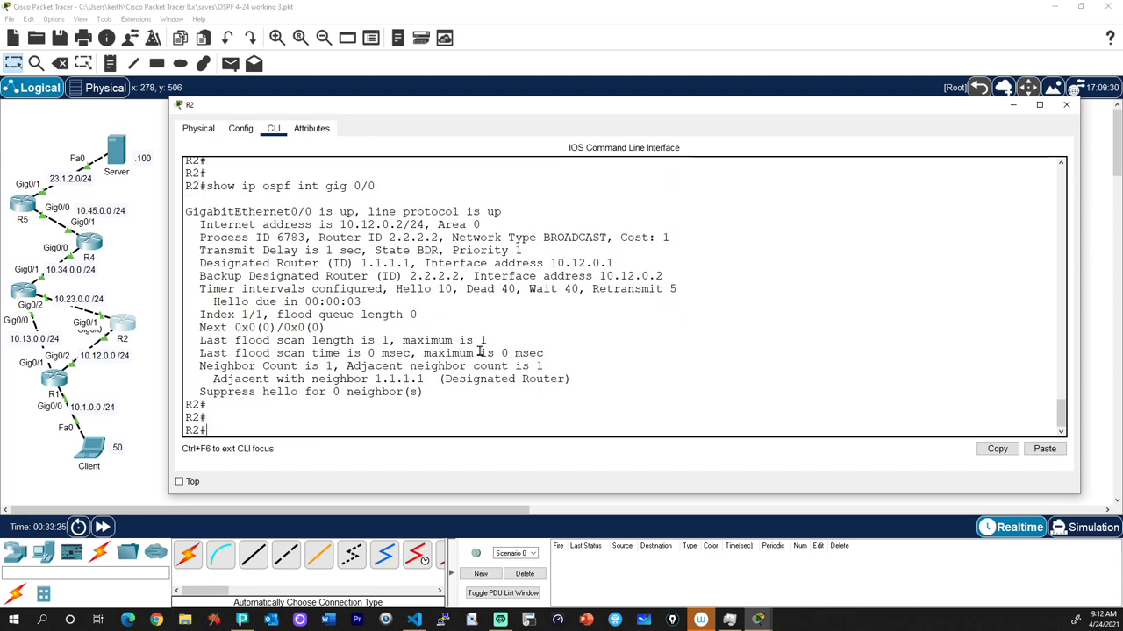
text(show ip ospf)
key(Return)
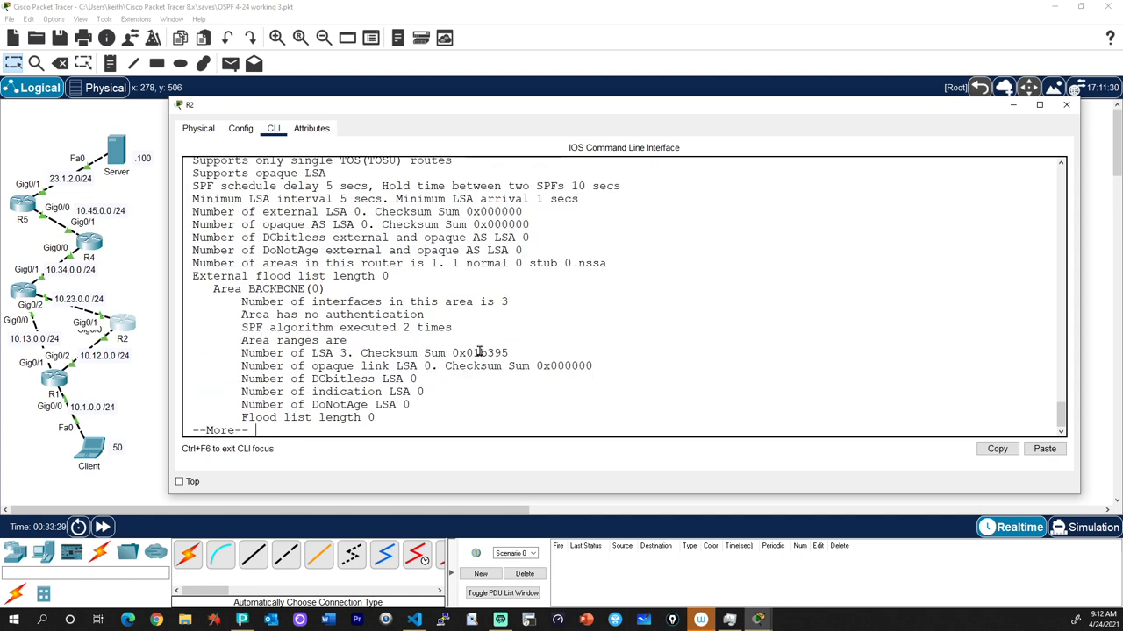
key(space)
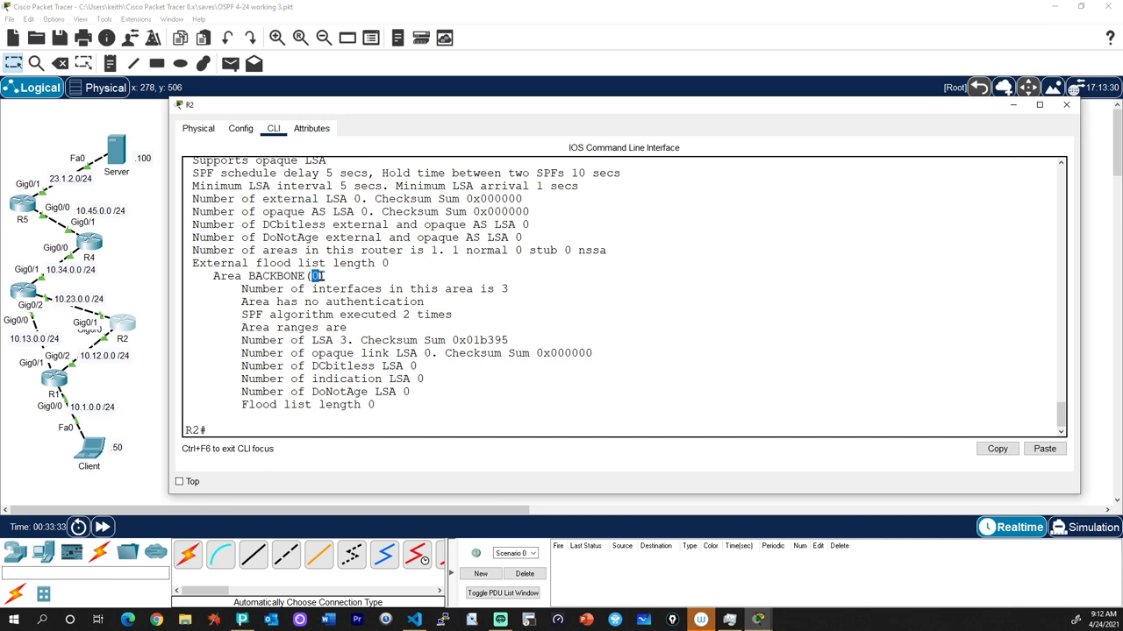
triple_click(313, 302)
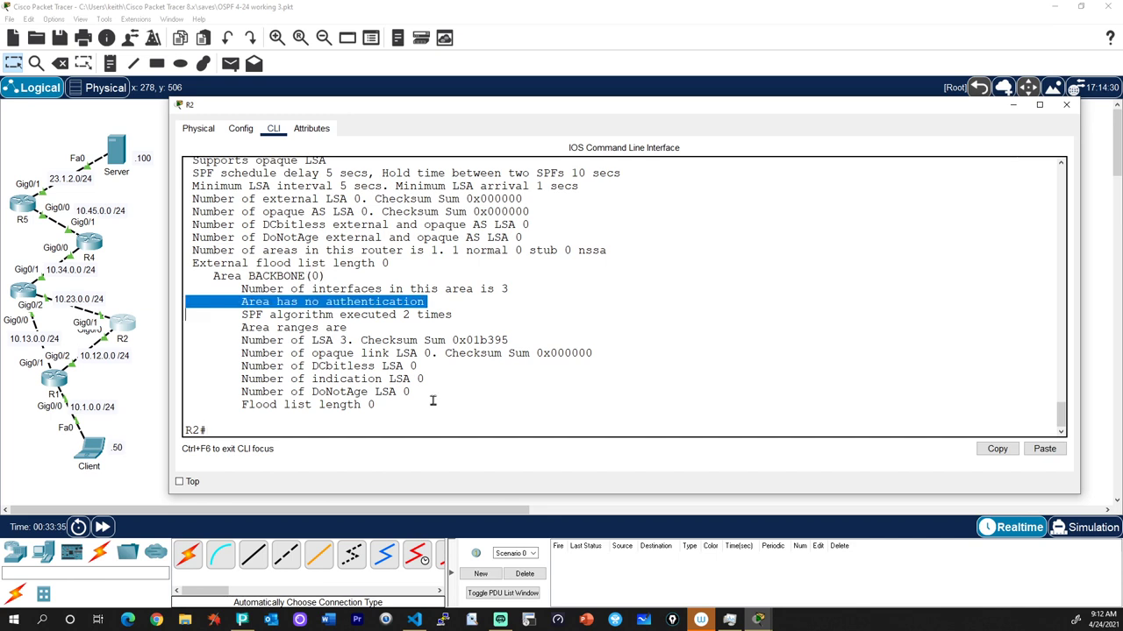
Display R2's routing table with show ip route and highlight the OSPF route to 10.13.0.0/24
key(Return)
key(Return)
key(Return)
key(Return)
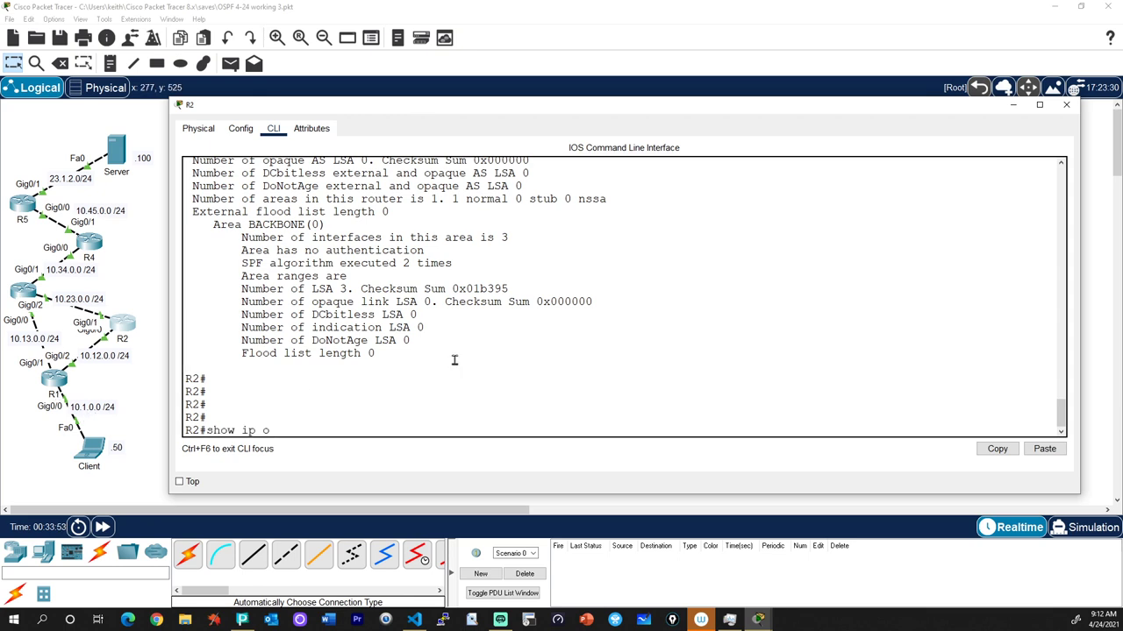
text(ute)
key(Return)
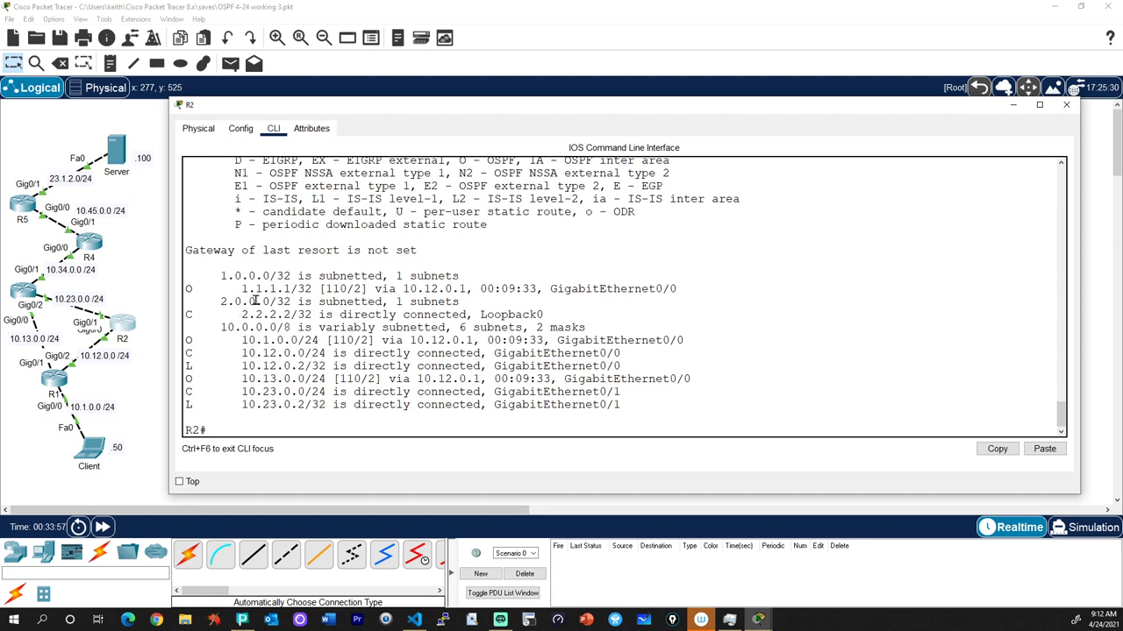
triple_click(251, 380)
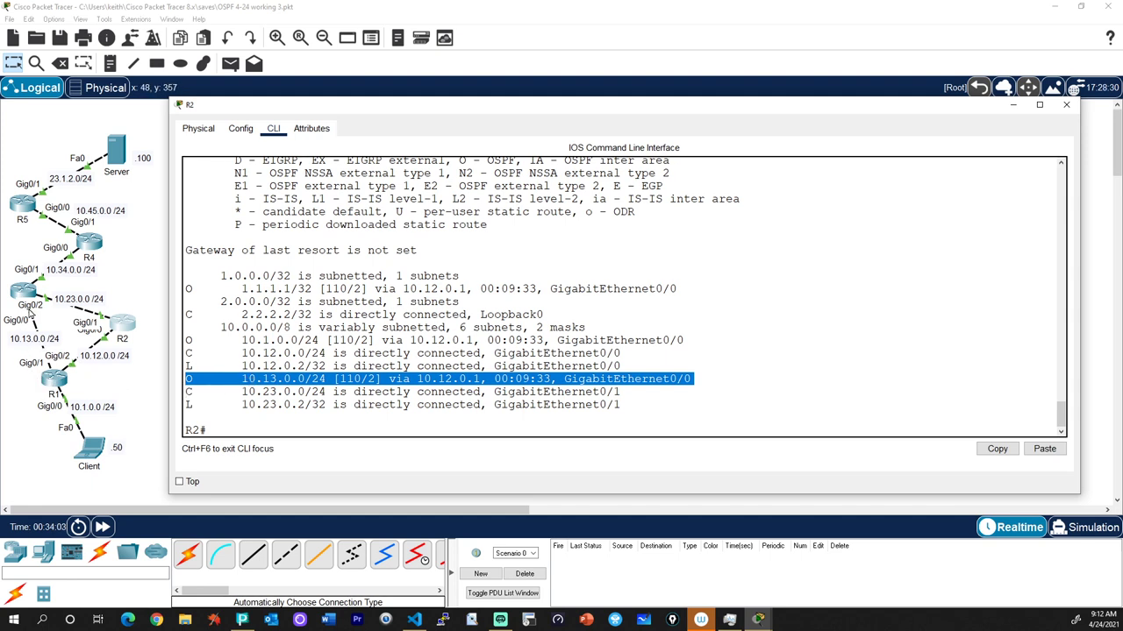
Display R2's OSPF-learned routes with show ip route ospf and highlight the 1.1.1.1, 10.1.0.0 and 10.13.0.0 entries, followed by the whole output
click(285, 397)
key(Up)
text(o)
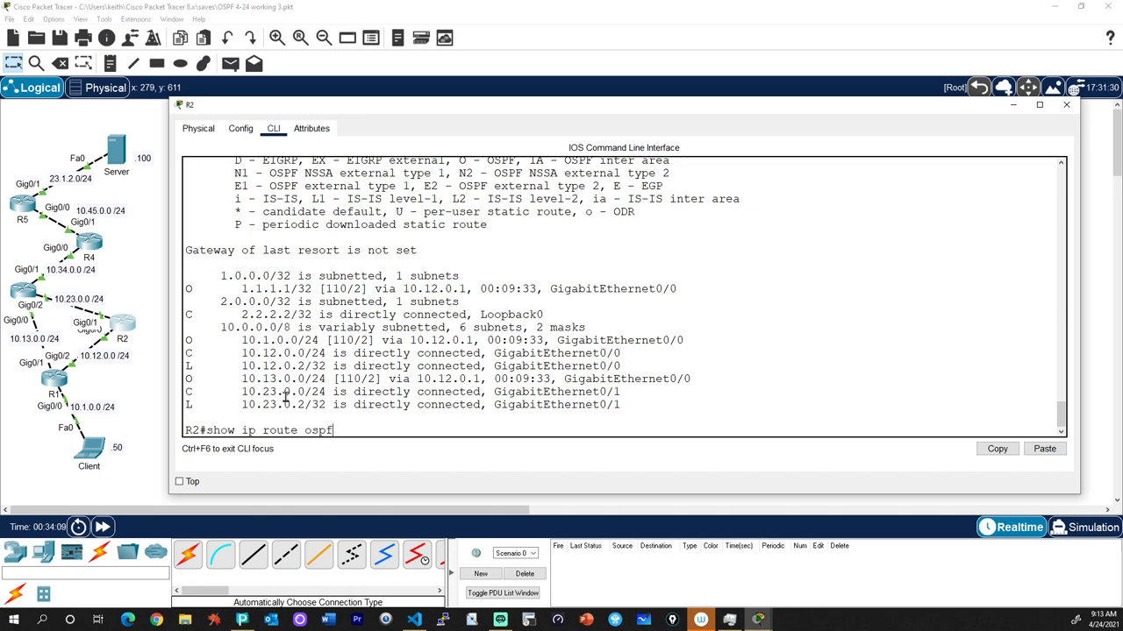
key(Return)
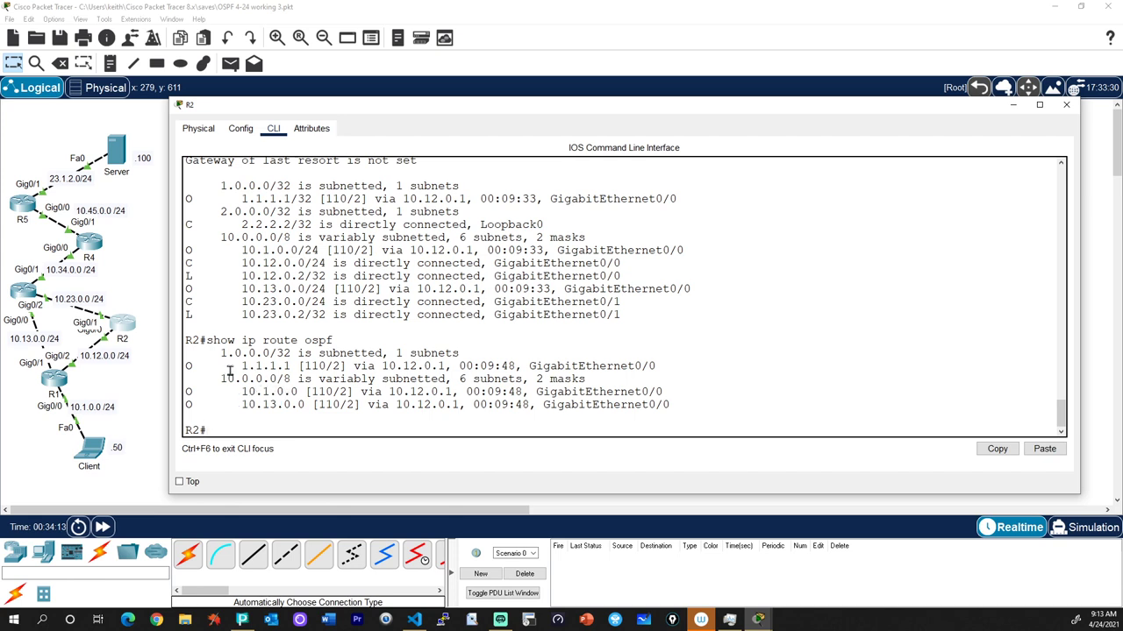
drag(235, 366, 295, 366)
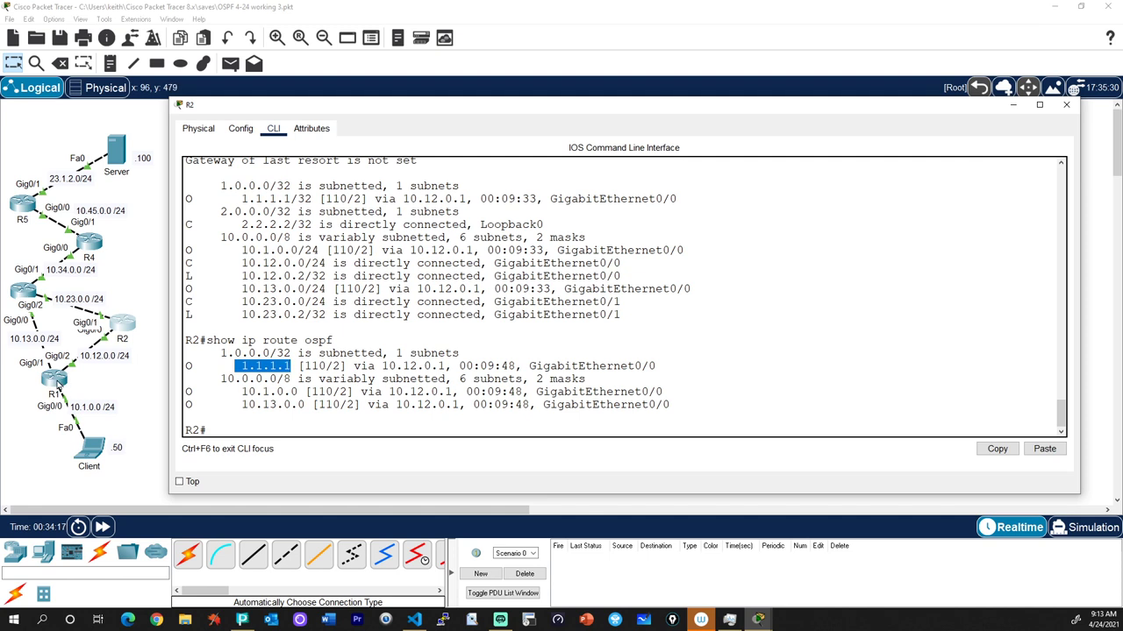
drag(239, 392, 284, 392)
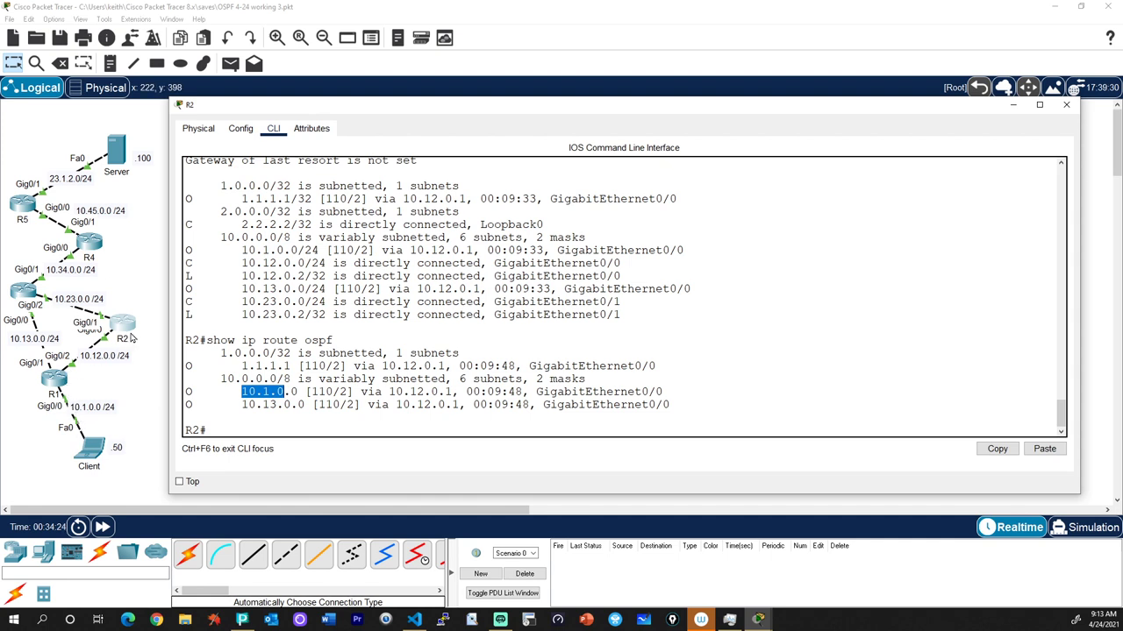
drag(241, 406, 290, 405)
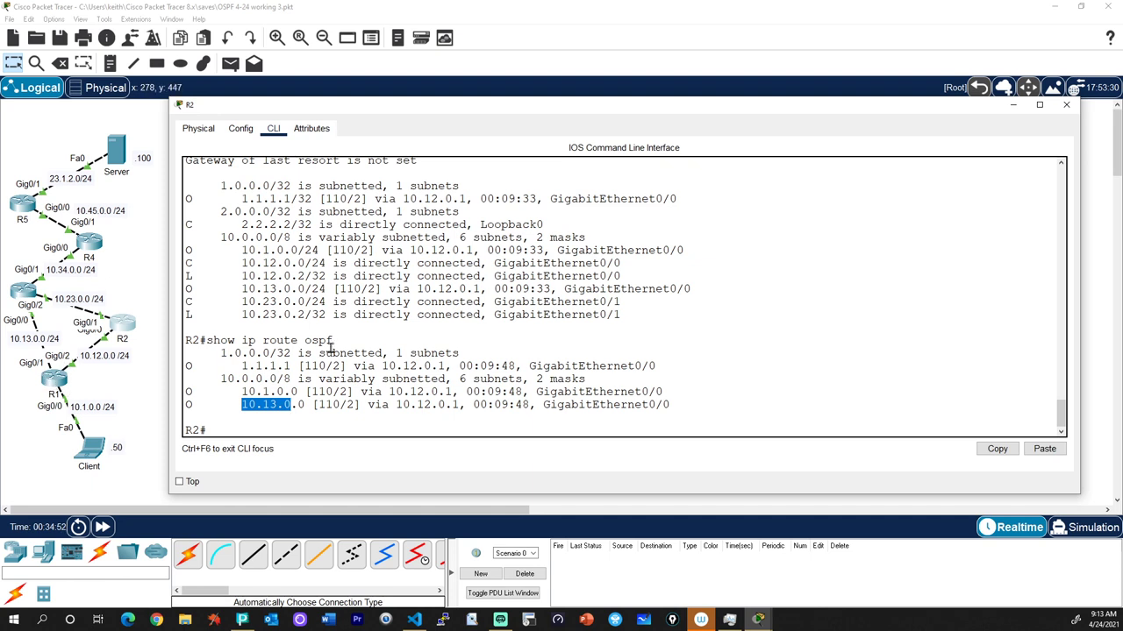
drag(224, 353, 697, 404)
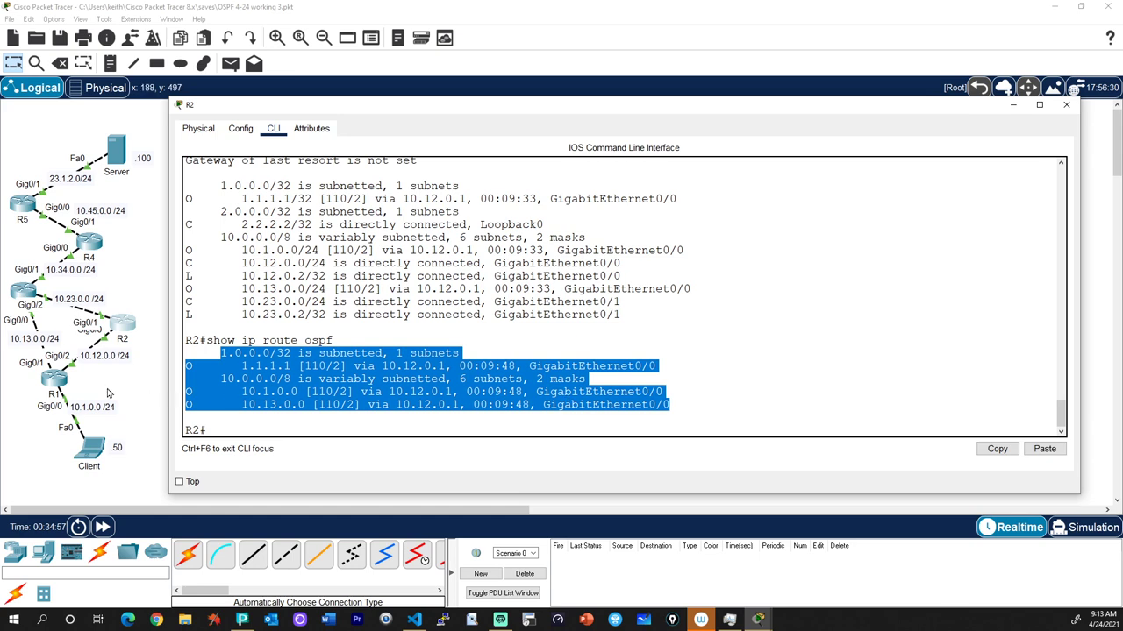
Leave configuration mode on R1, run show ip route ospf, and highlight the 10.23.0.0 and 2.2.2.2 routes
click(54, 379)
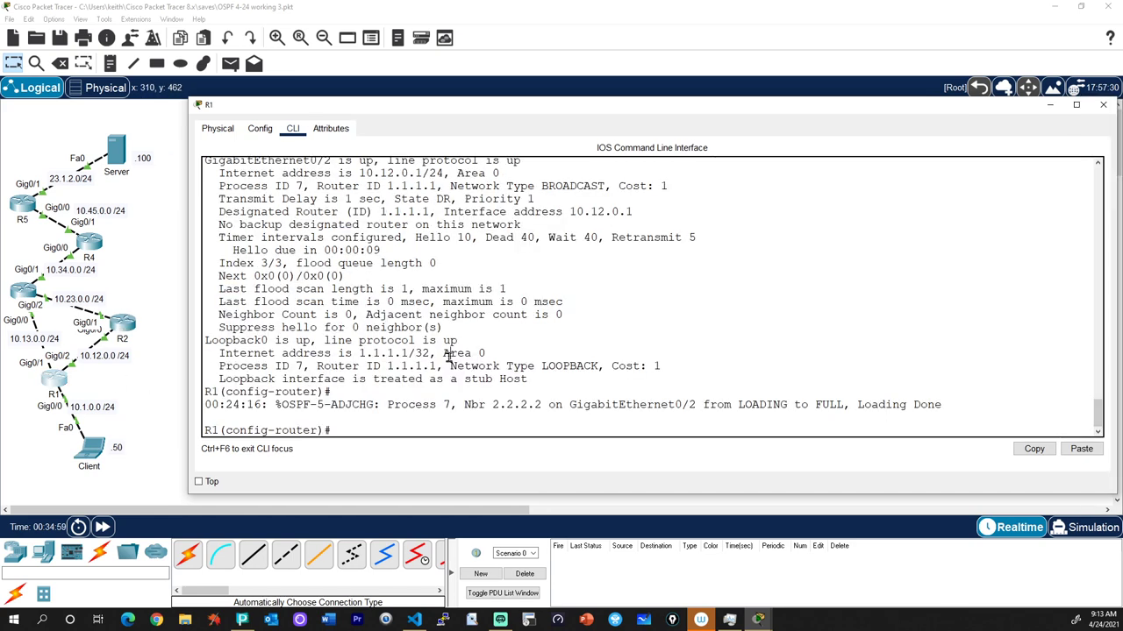
text(end)
key(Return)
key(Return)
text(show ip route ospf)
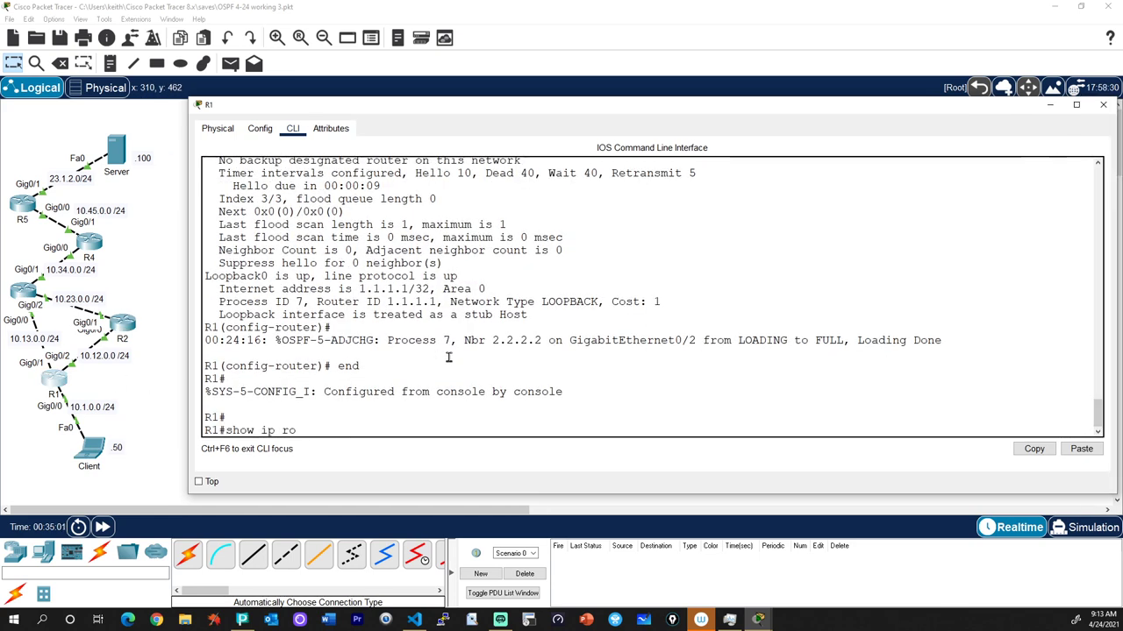
key(Return)
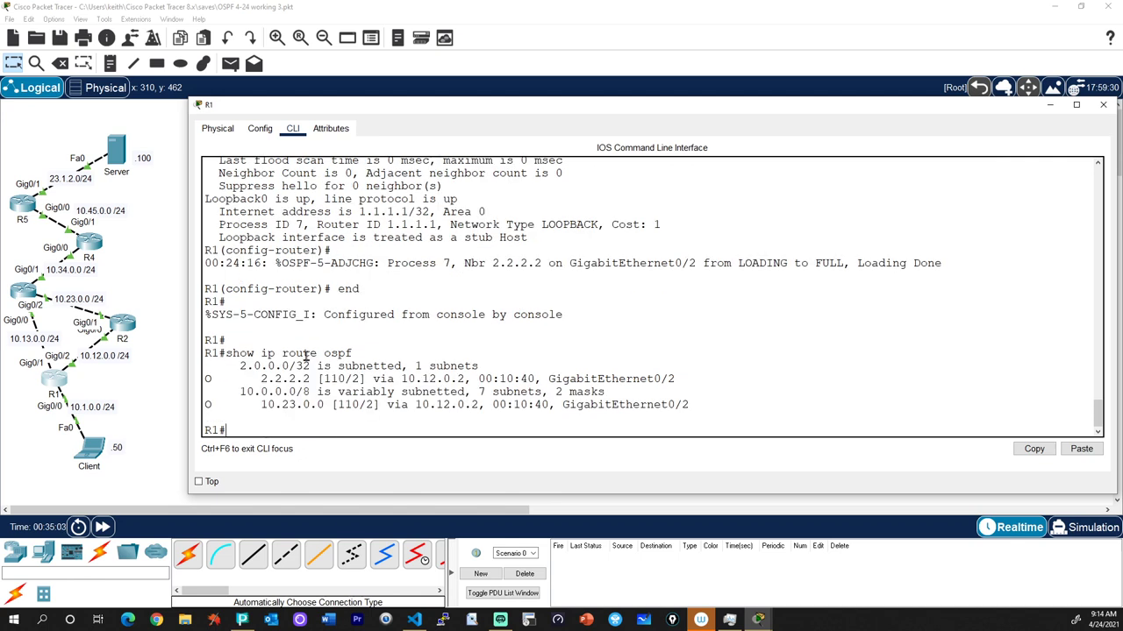
drag(260, 406, 325, 406)
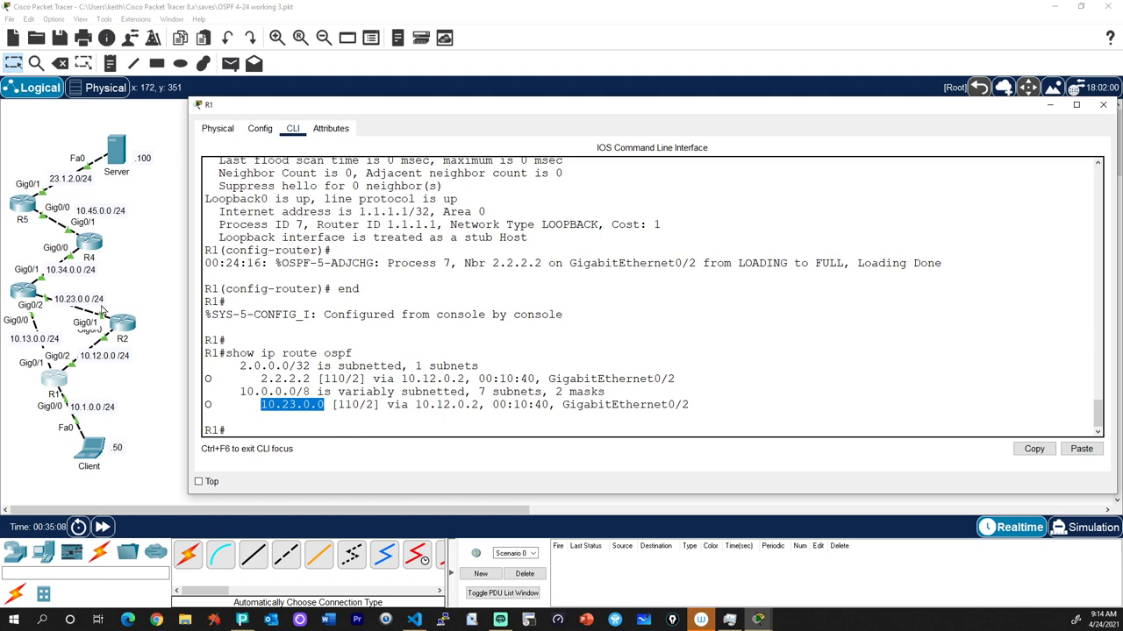
drag(260, 379, 316, 378)
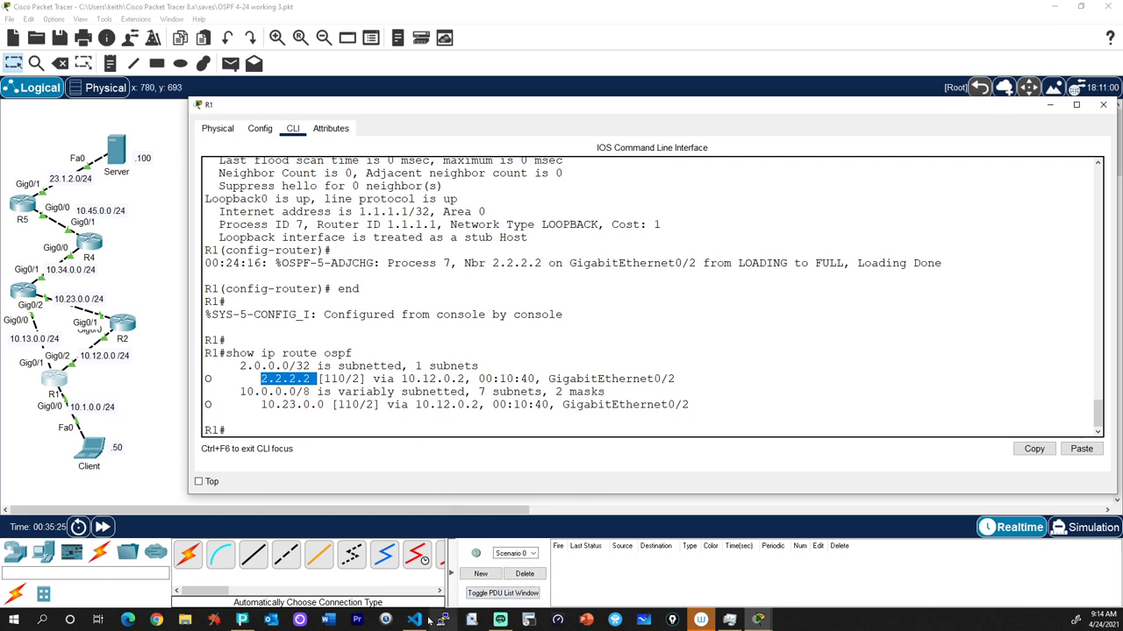
Write a script in Notepad with the lines conf t, router ospf 1, net 0.0.0.0 255.255.255.255 area 0, and end
click(13, 621)
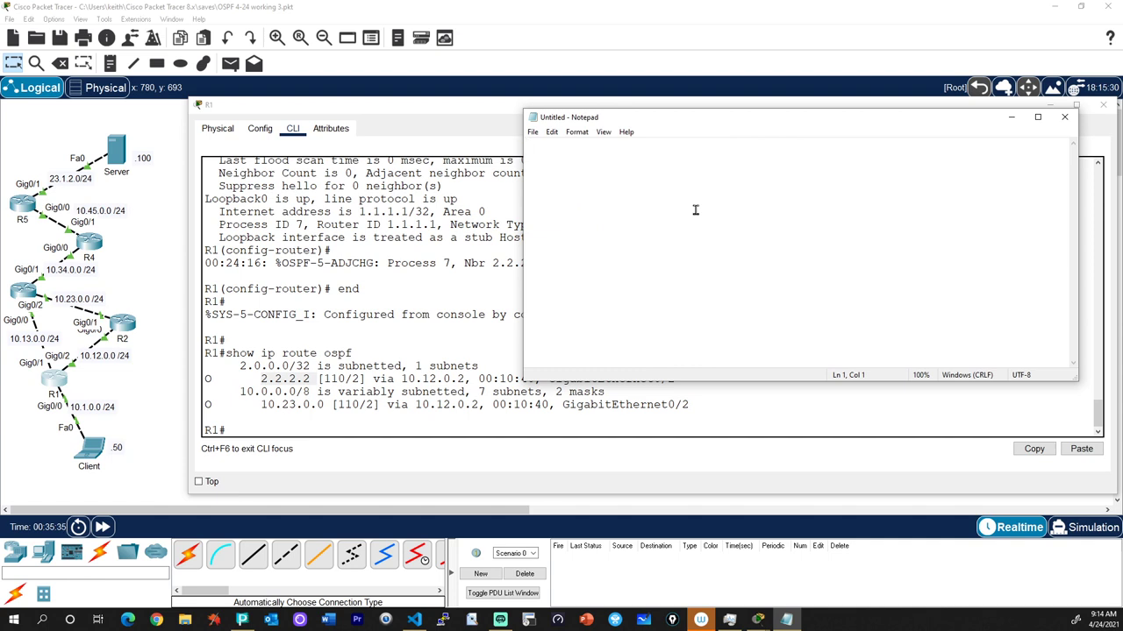
text(conf t)
key(Return)
text(router ospf 1)
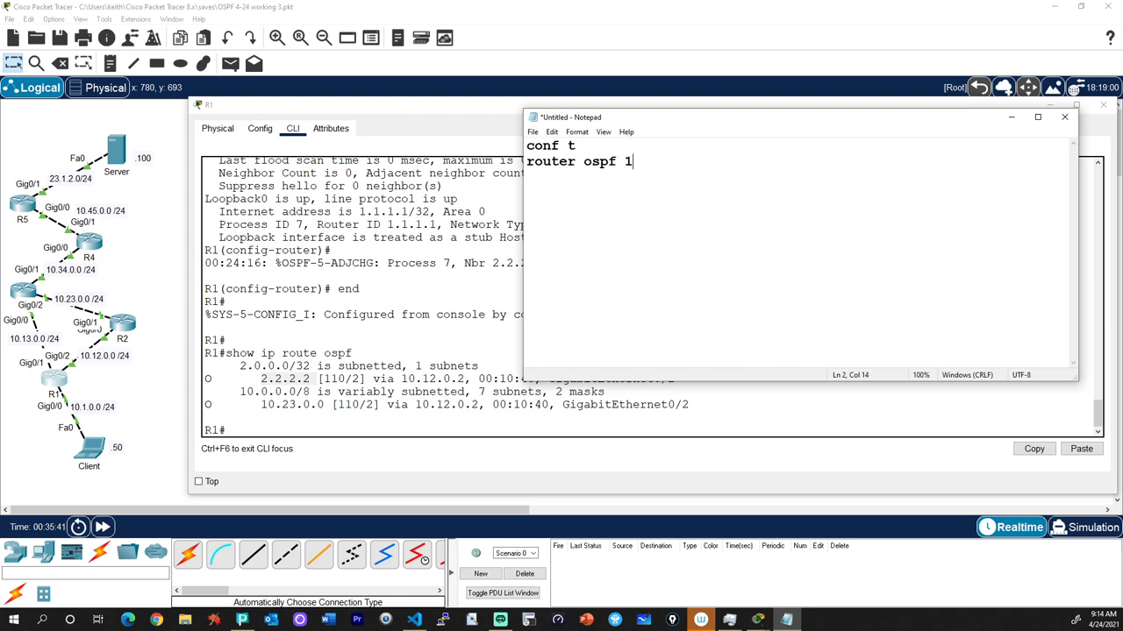
text(net 0.0.0.0 )
text(255.255.255.25)
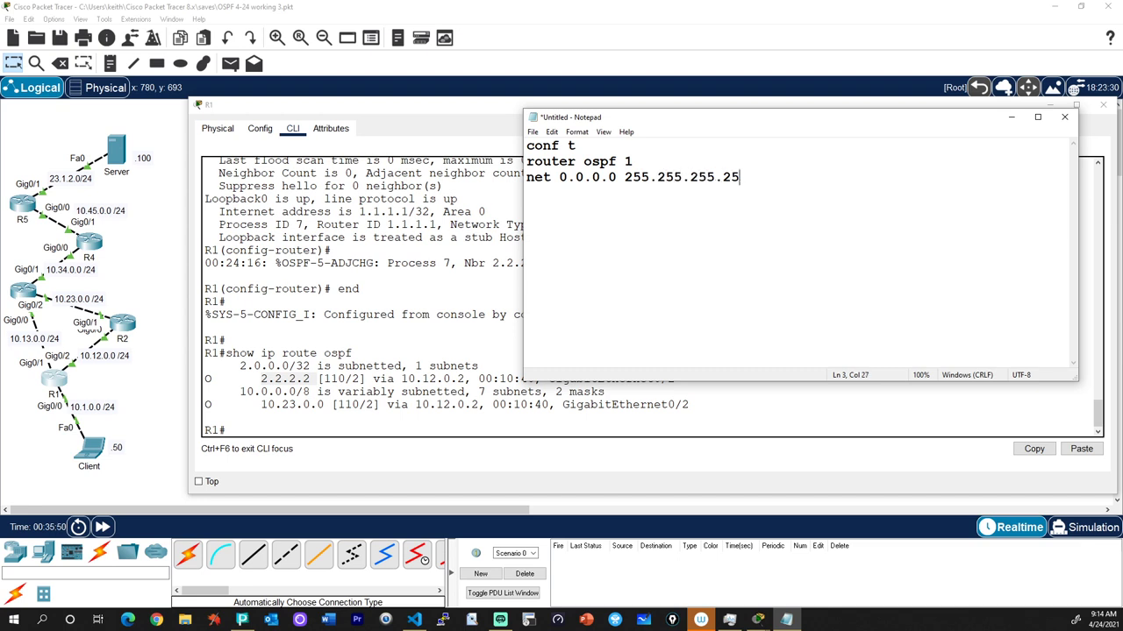
text(5)
text( area 0 )
text(end)
key(Return)
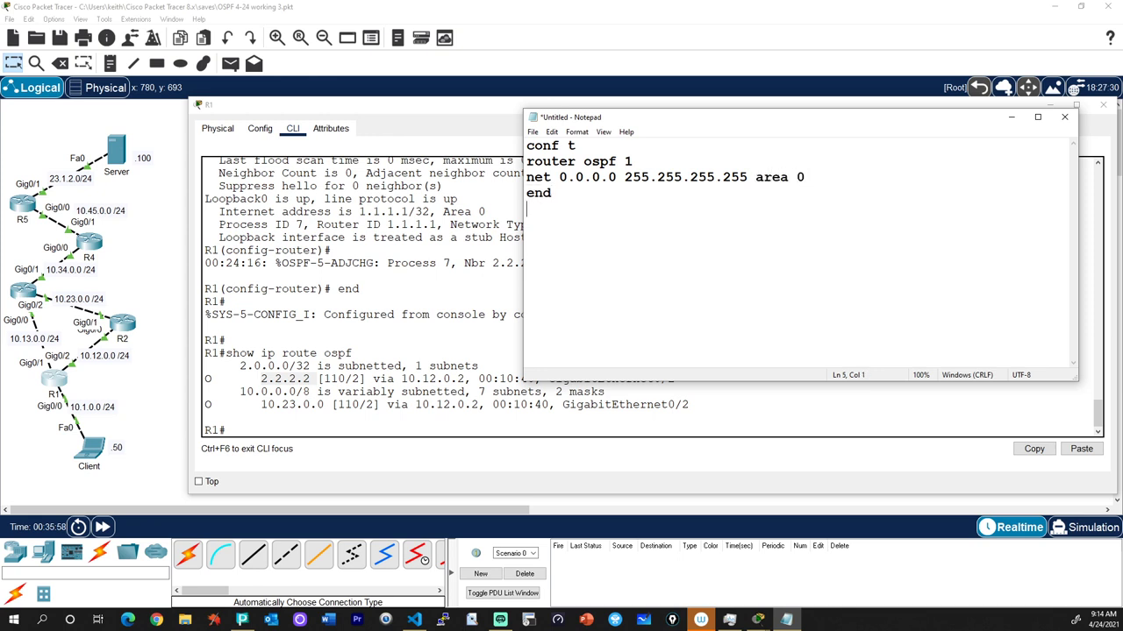
Copy the whole script and paste it into R3's widened CLI to enable OSPF 1 in area 0 on all interfaces
key(ctrl+a)
key(ctrl+c)
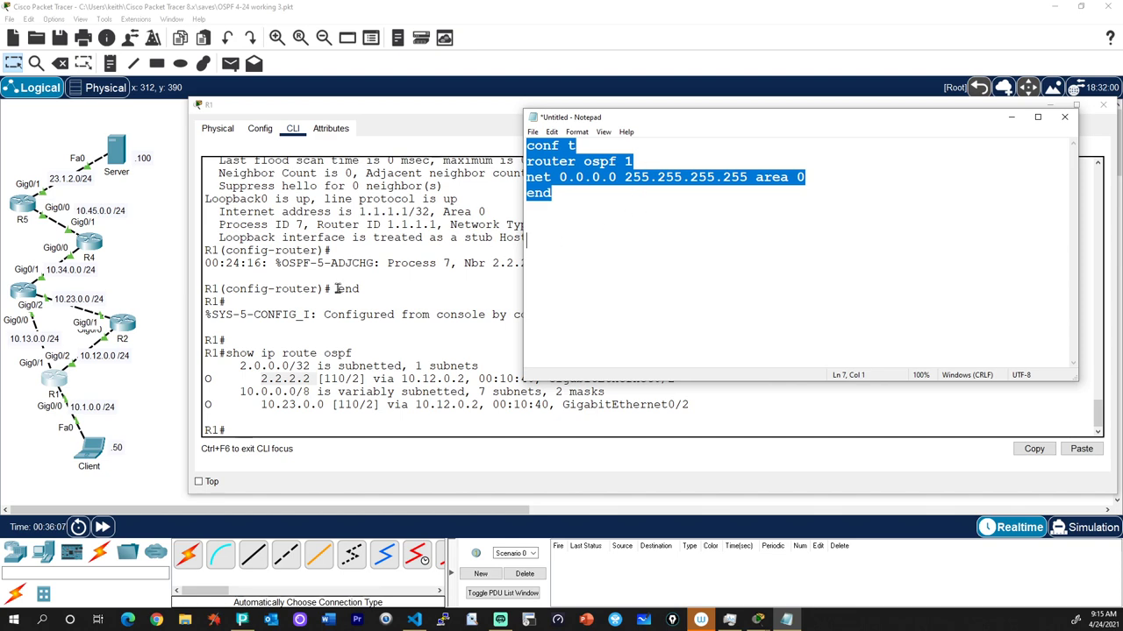
click(26, 293)
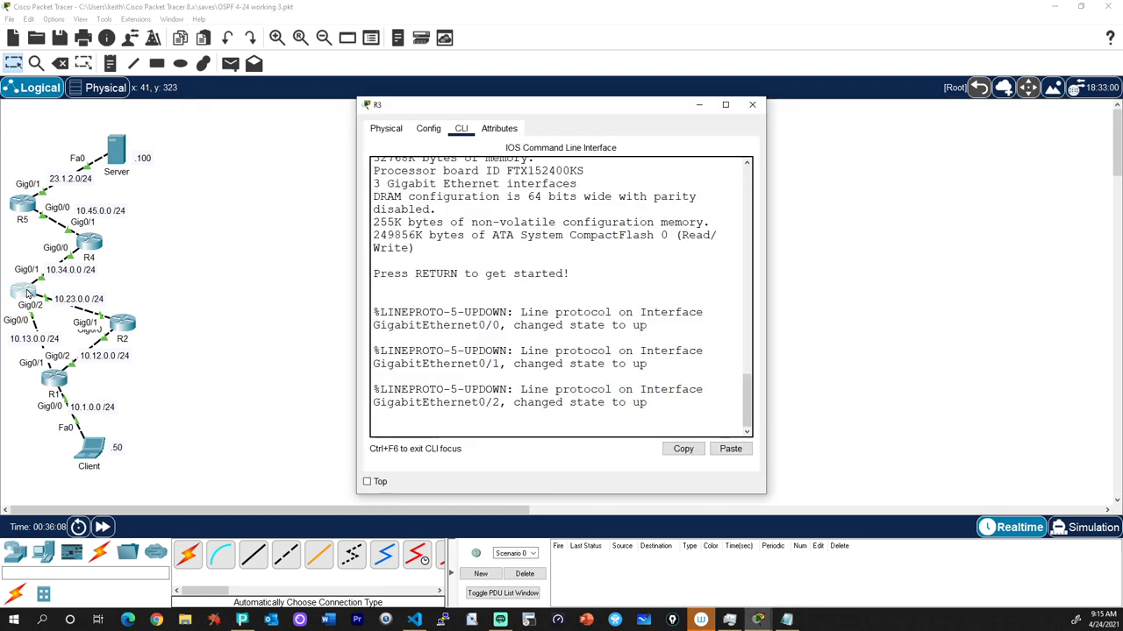
drag(763, 296, 1119, 296)
key(Return)
right_click(648, 273)
click(678, 289)
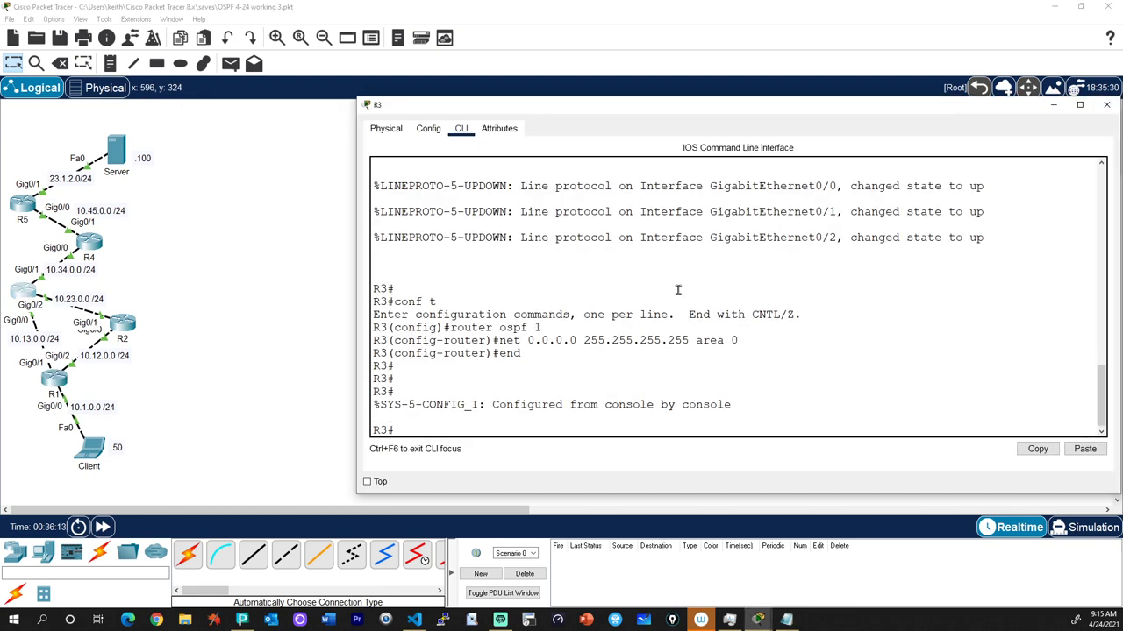
Widen R4's CLI window and paste the OSPF script there to enable process 1 in area 0 on all its interfaces
click(109, 248)
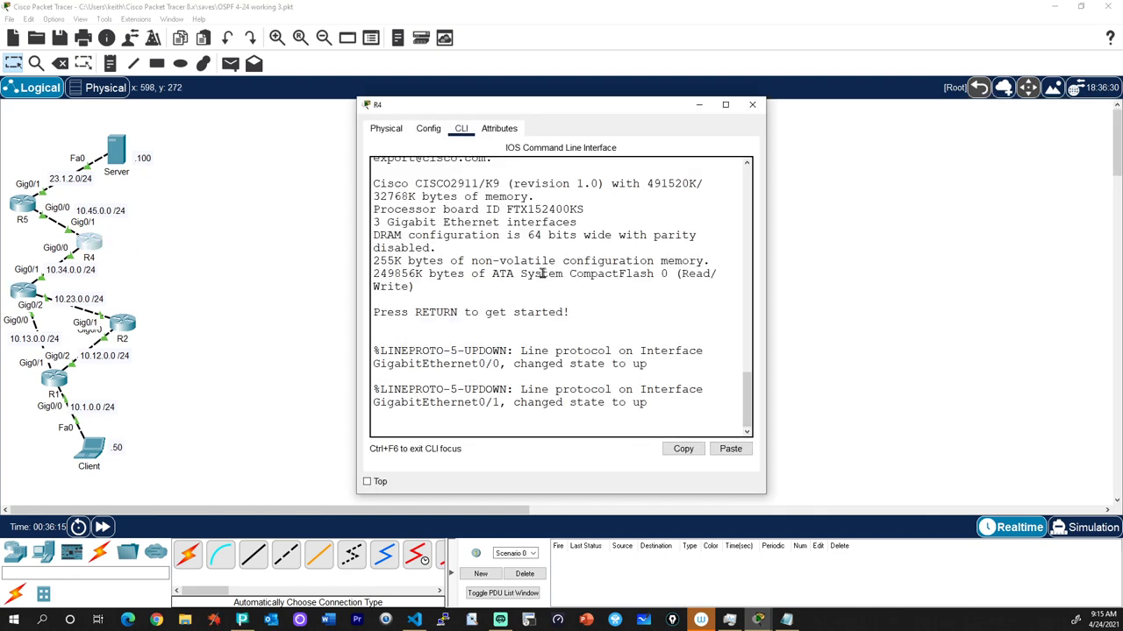
drag(764, 280, 1119, 281)
key(Return)
right_click(607, 273)
click(632, 297)
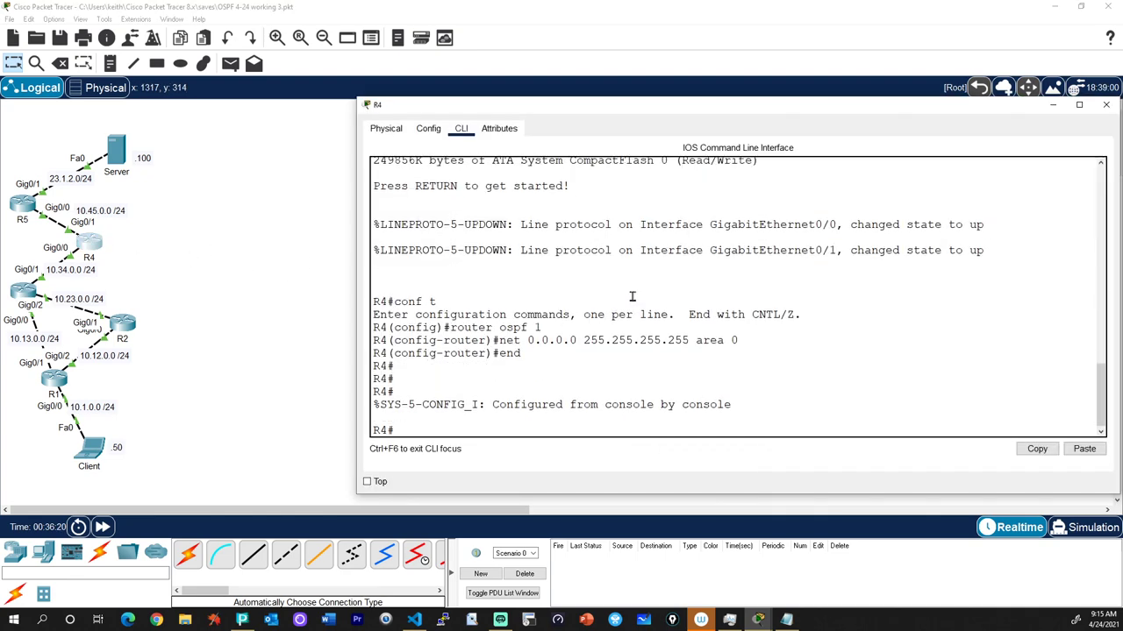
Widen R5's CLI window and paste in the OSPF script, enabling process 1 in area 0 on all its interfaces
click(16, 207)
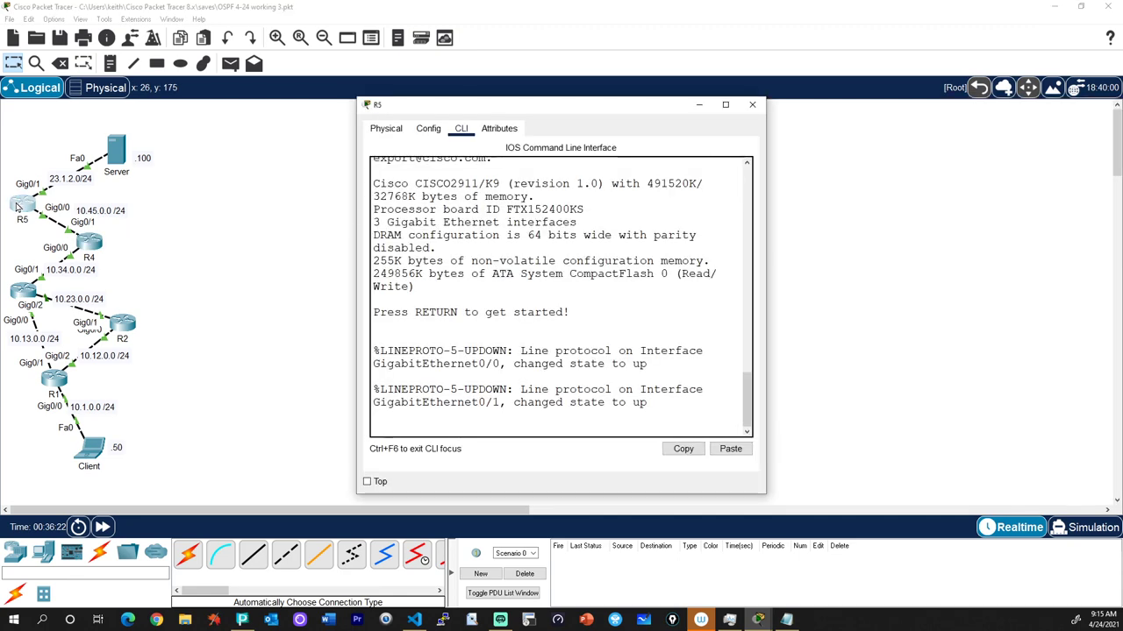
drag(765, 276, 1119, 276)
key(Return)
right_click(551, 279)
click(568, 298)
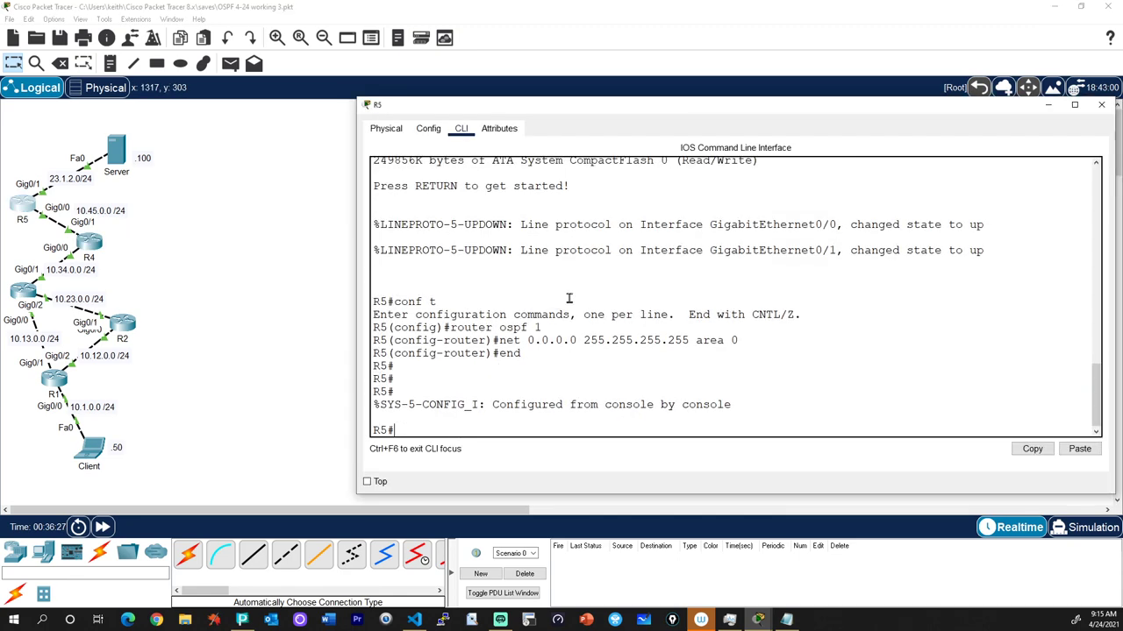
Fast-forward the simulation time so OSPF can converge, and bring R1's console back to a fresh prompt
click(102, 527)
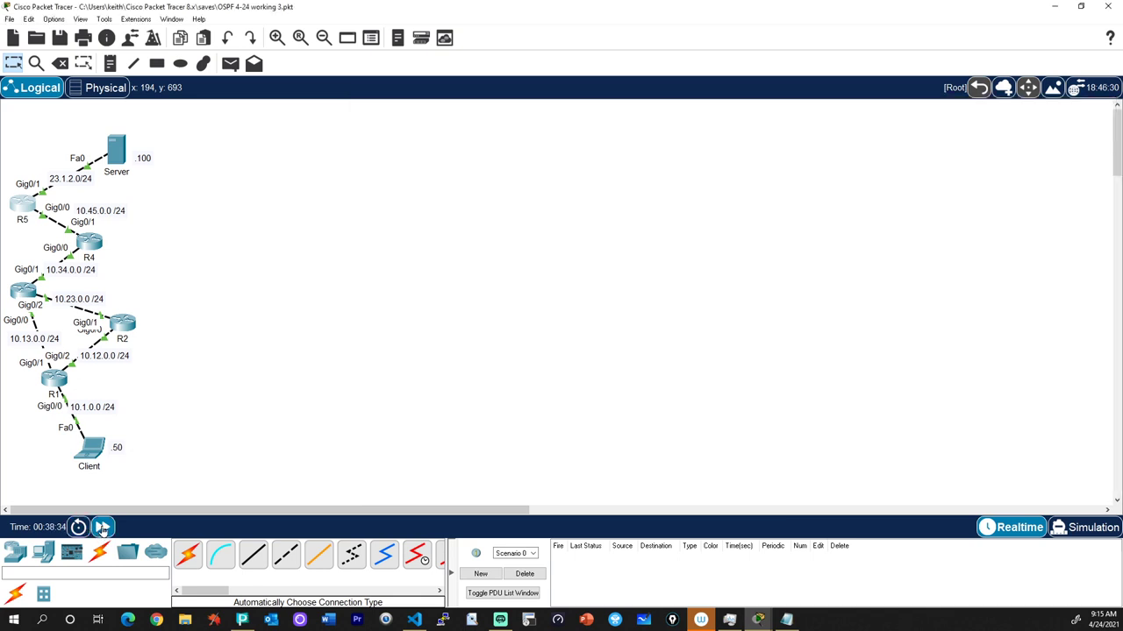
click(101, 527)
click(62, 380)
key(Return)
key(Return)
key(Return)
key(Return)
key(Return)
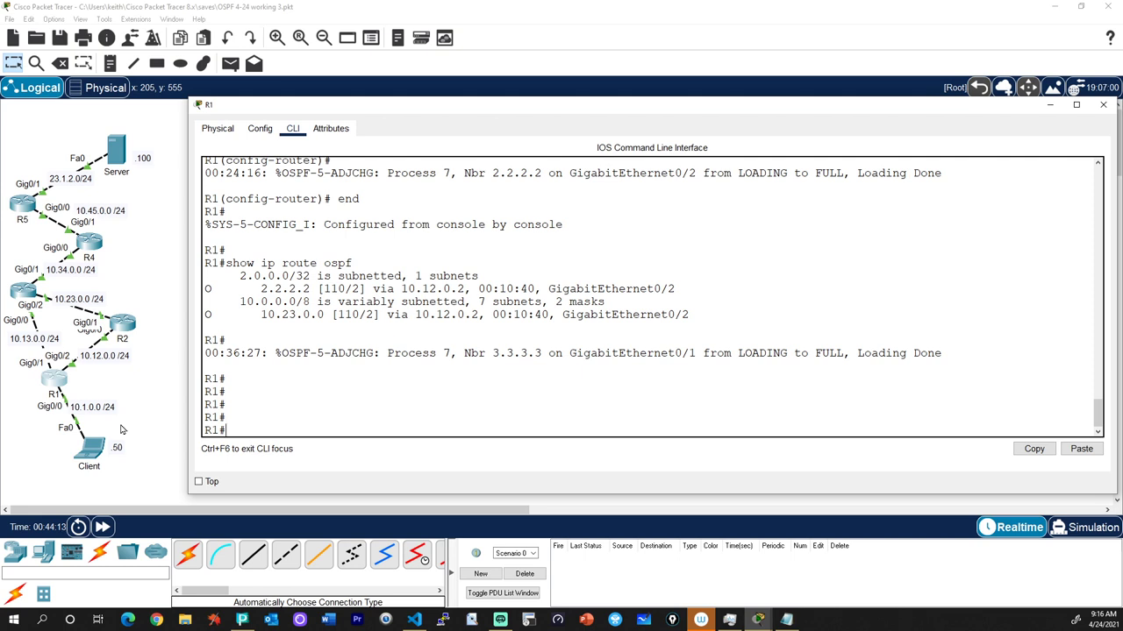
key(Return)
key(Return)
Display R1's OSPF routes with show ip route ospf and highlight the routes to 2.2.2.2, 3.3.3.3, 4.4.4.4 and 5.5.5.5
text(show ip rout)
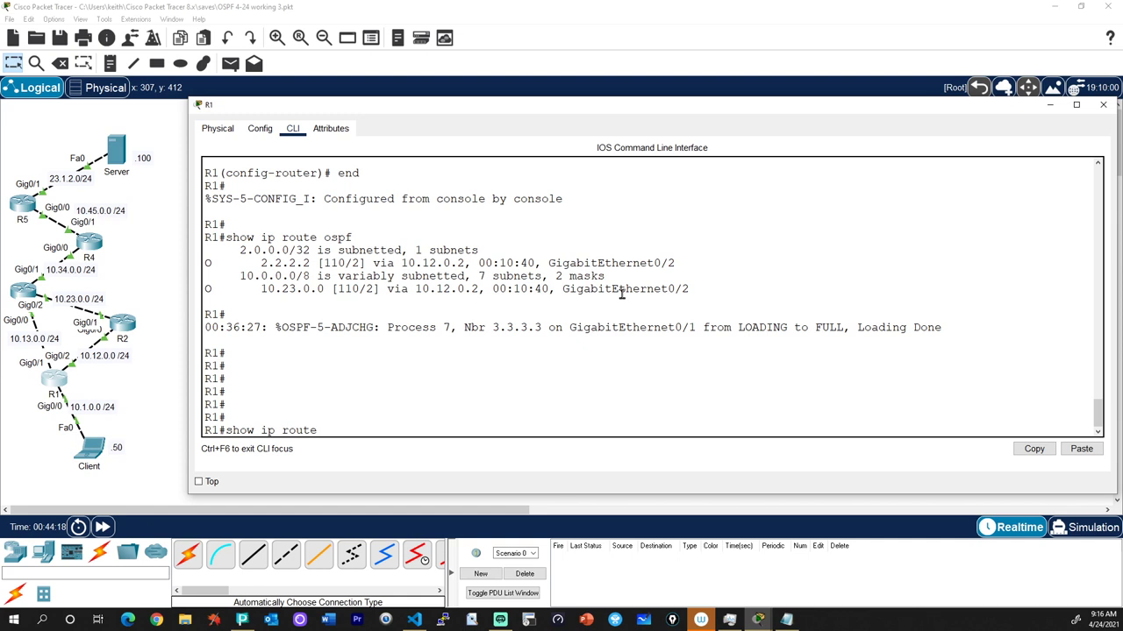
text(e ospf)
key(Return)
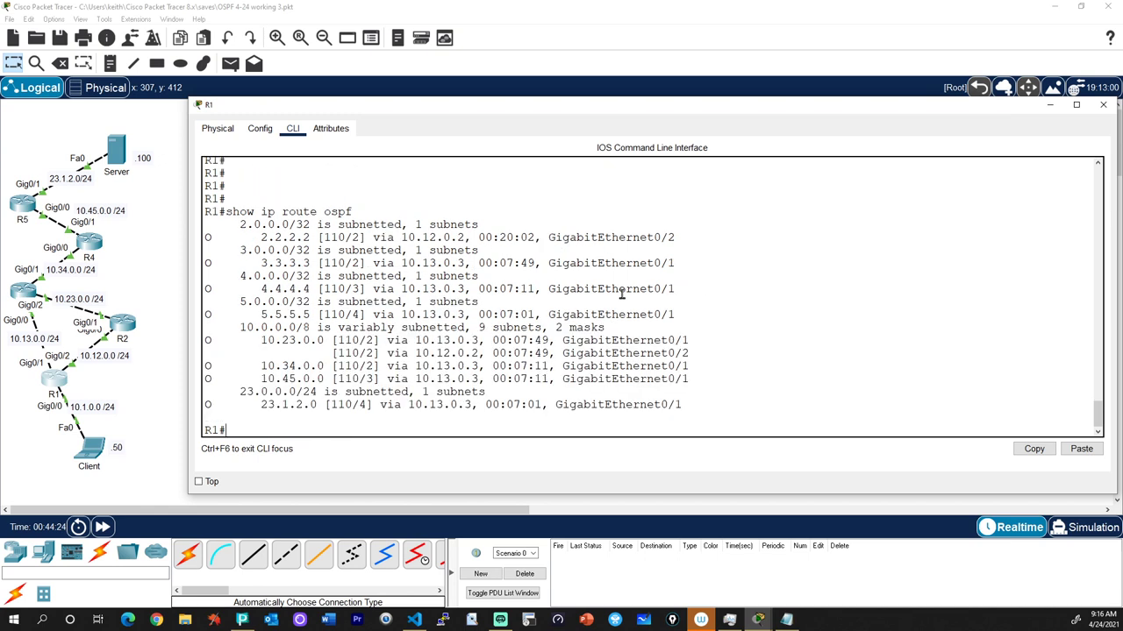
triple_click(282, 237)
triple_click(289, 263)
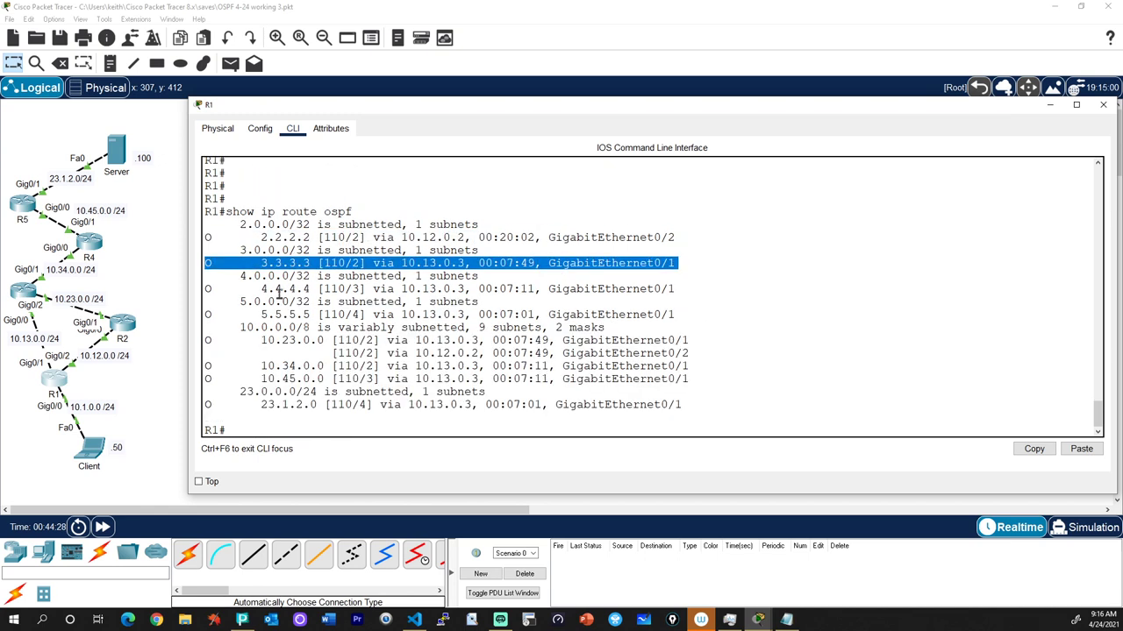
triple_click(282, 289)
triple_click(283, 314)
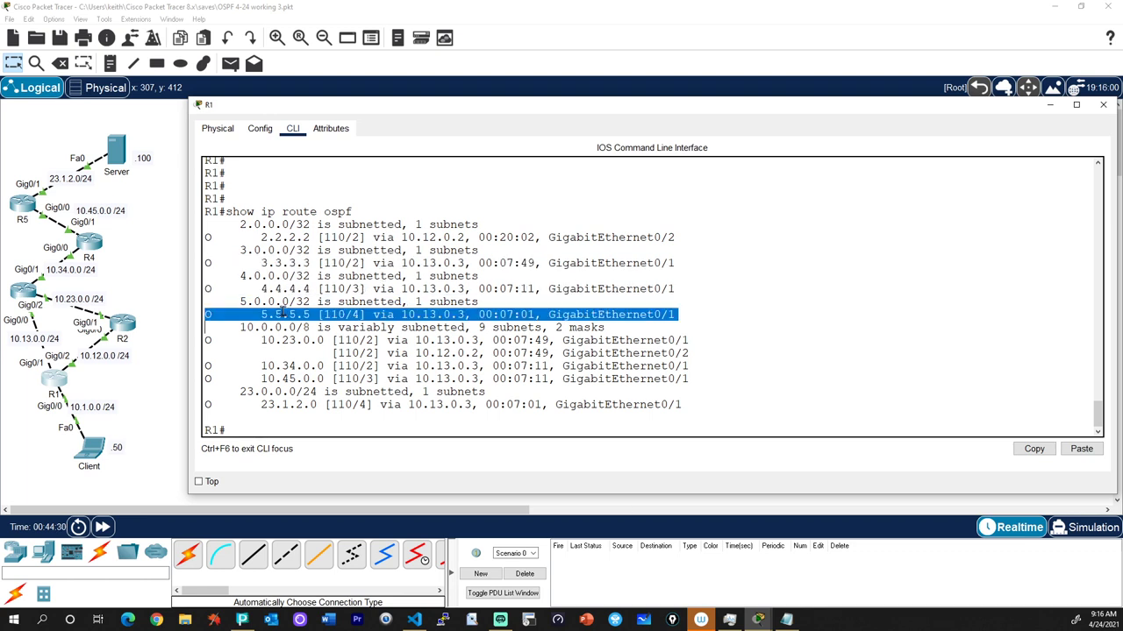
Highlight the 10.23.0.0, 10.34.0.0 and 23.1.2.0 networks in R1's OSPF route list
double_click(288, 339)
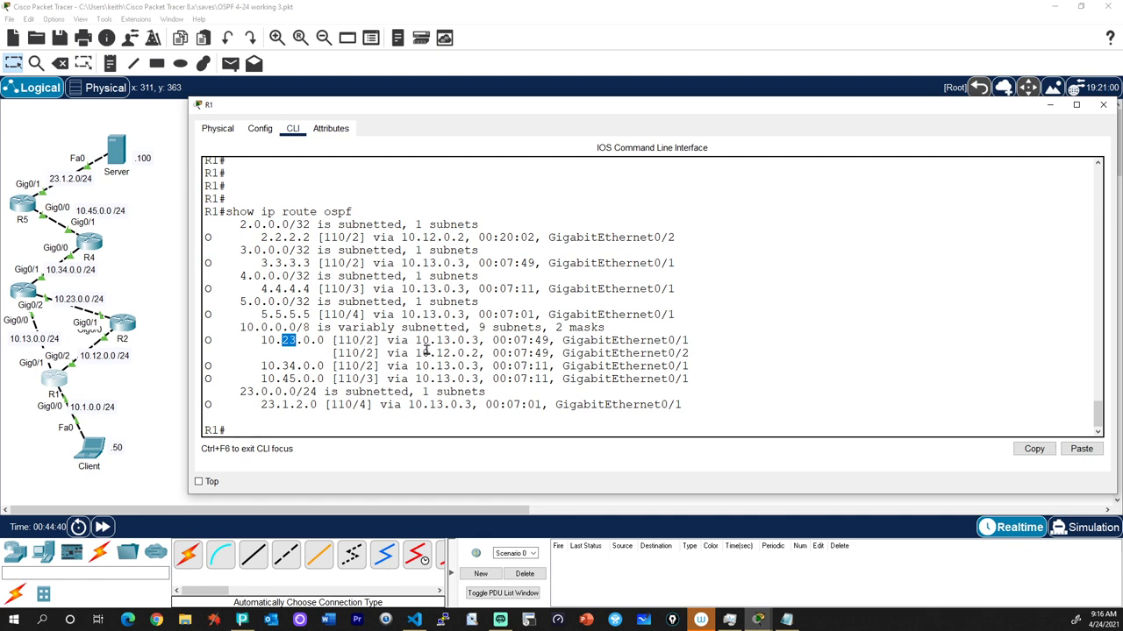
drag(261, 346, 305, 355)
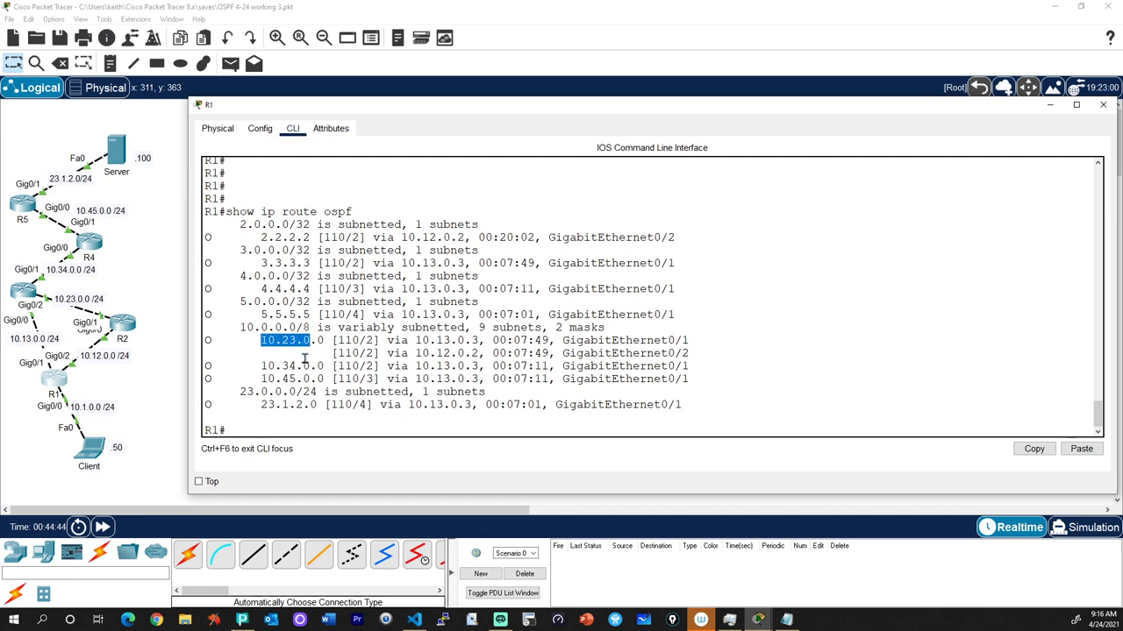
click(291, 366)
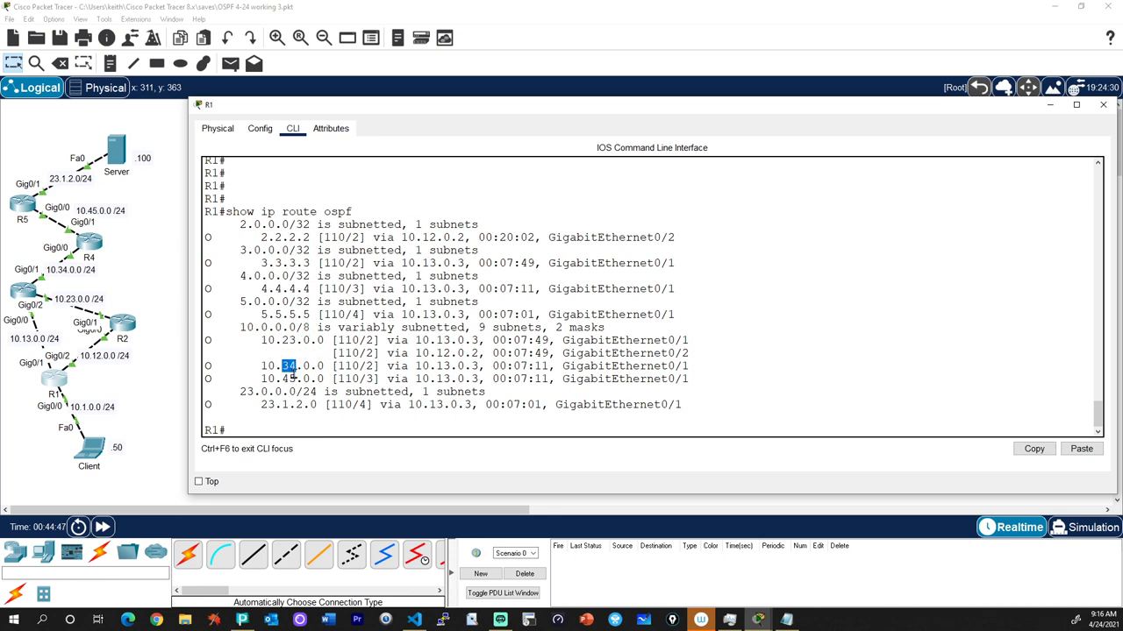
drag(261, 367, 305, 404)
click(261, 378)
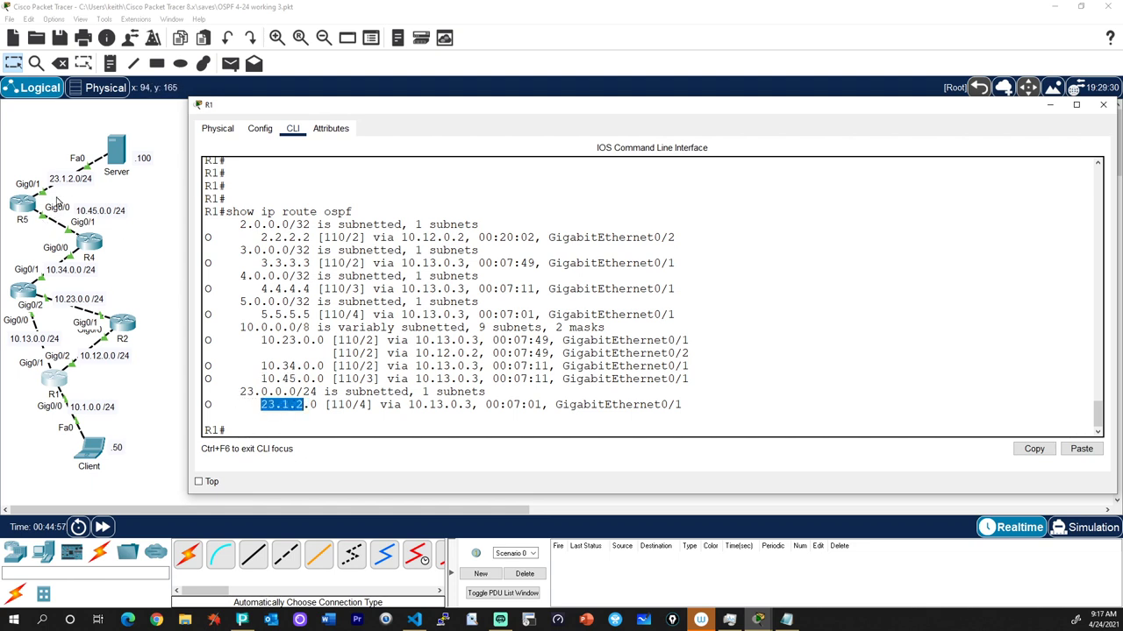